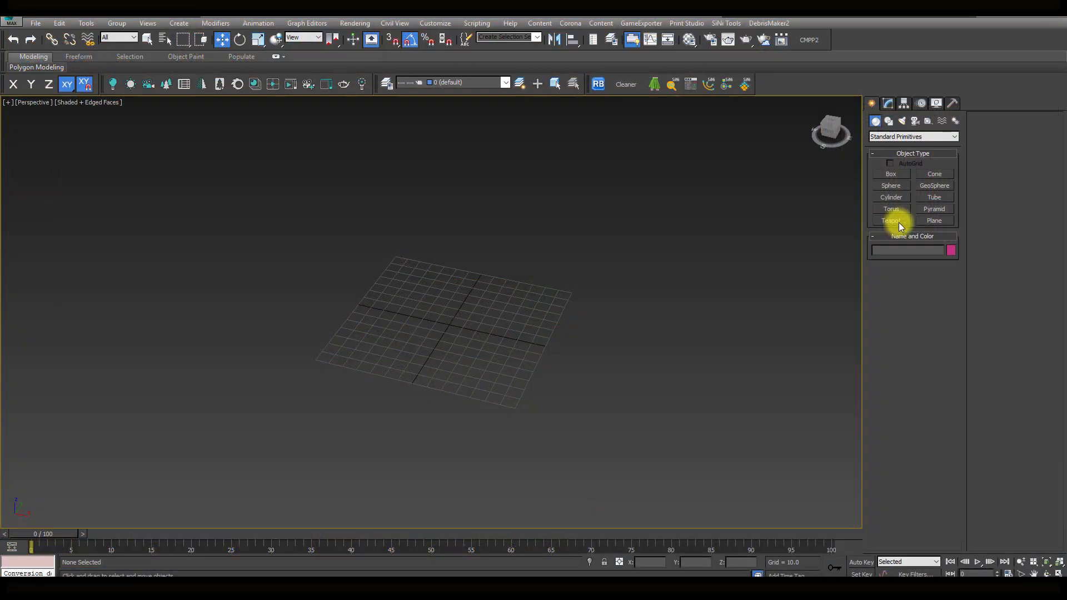
Create a thin square box, Box001, on the grid as the first floor tile
{"action": "left_click", "coordinate": [892, 175]}
{"action": "left_click_drag", "start_coordinate": [516, 406], "coordinate": [447, 323]}
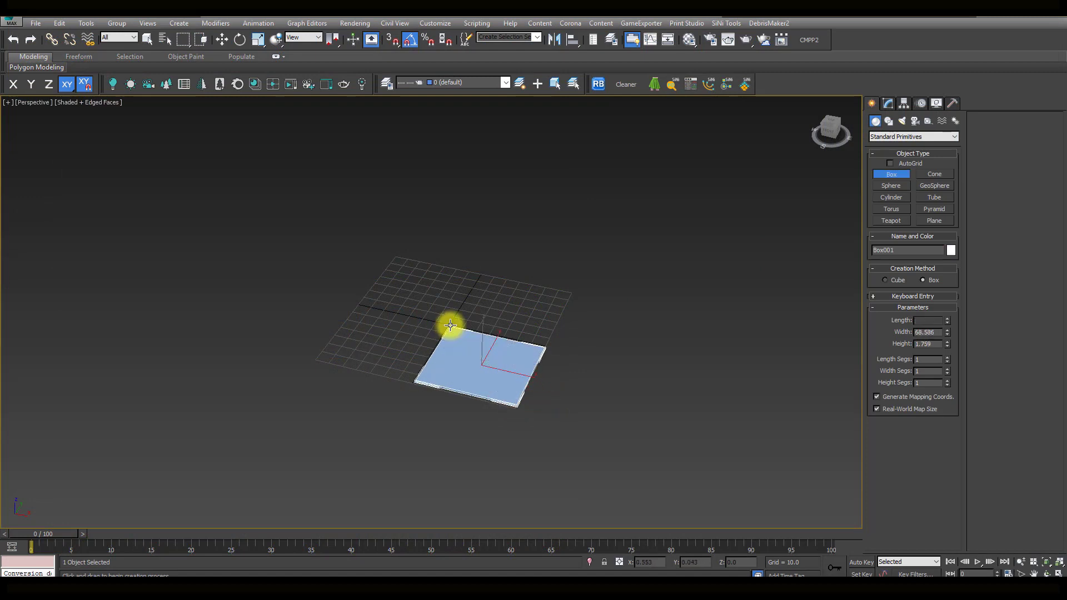
{"action": "left_click", "coordinate": [466, 340]}
{"action": "key", "text": "w"}
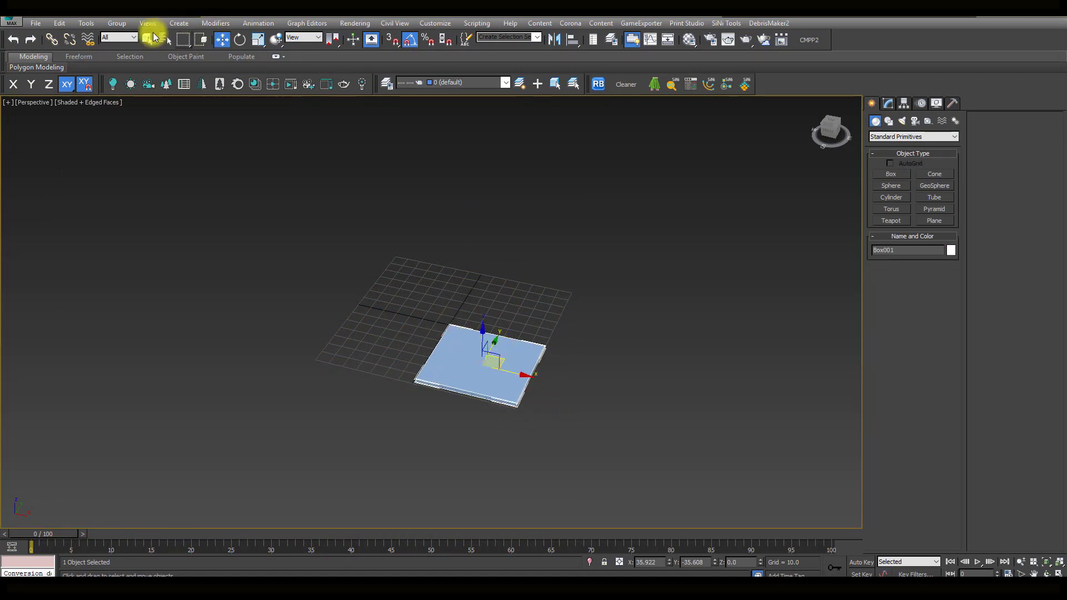
{"action": "left_click", "coordinate": [86, 23]}
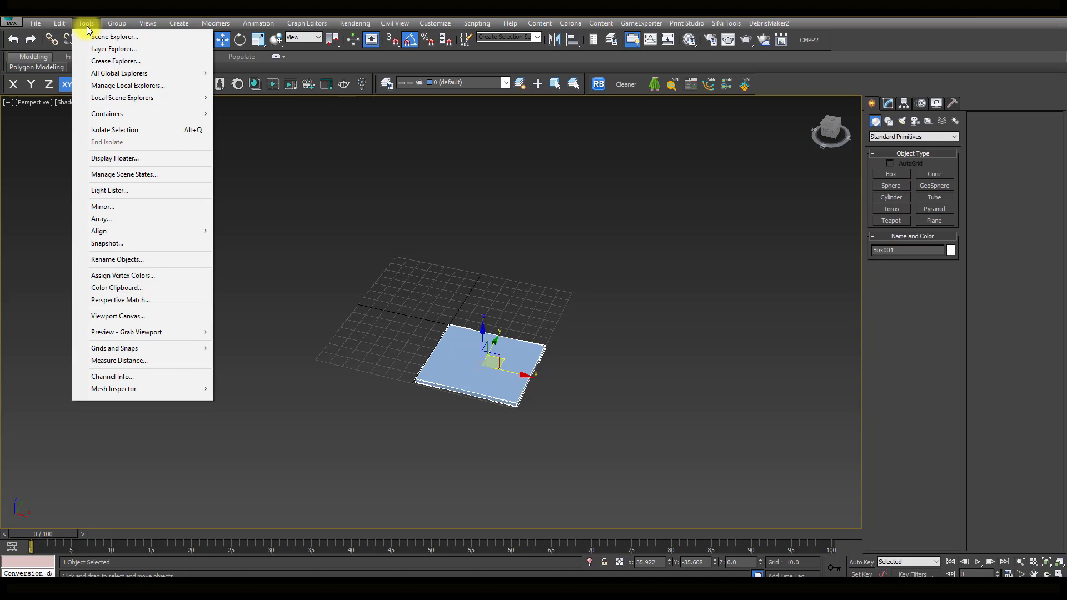
Preview a 5×5 instanced 2D array spaced -75 in Y and -77 in row X offset
{"action": "left_click", "coordinate": [114, 219]}
{"action": "left_click_drag", "start_coordinate": [532, 202], "coordinate": [746, 136]}
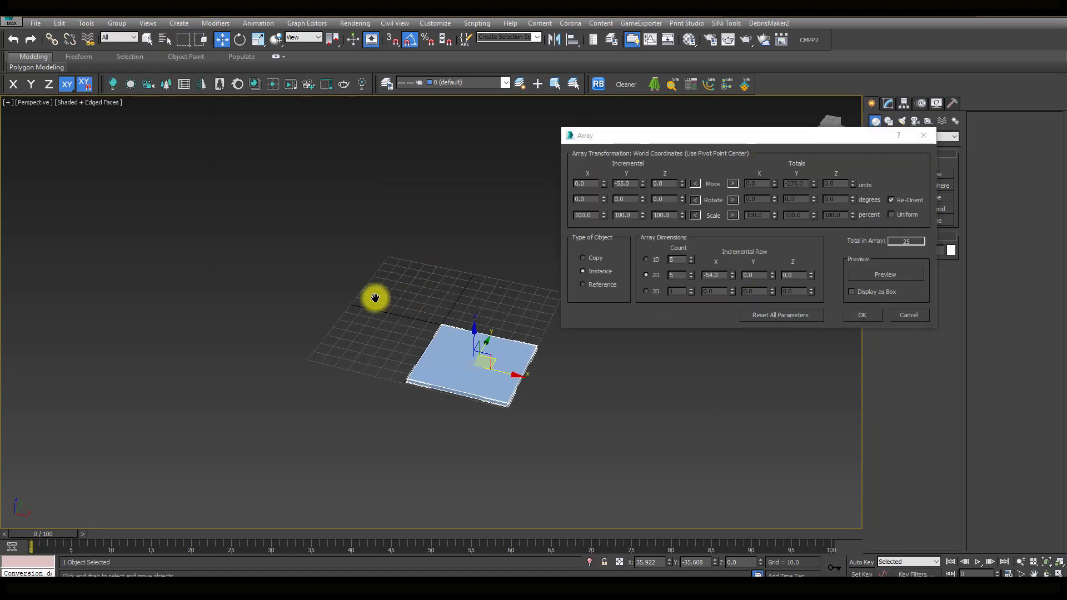
{"action": "scroll", "coordinate": [356, 294], "scroll_direction": "down", "scroll_amount": 3}
{"action": "left_click", "coordinate": [877, 274]}
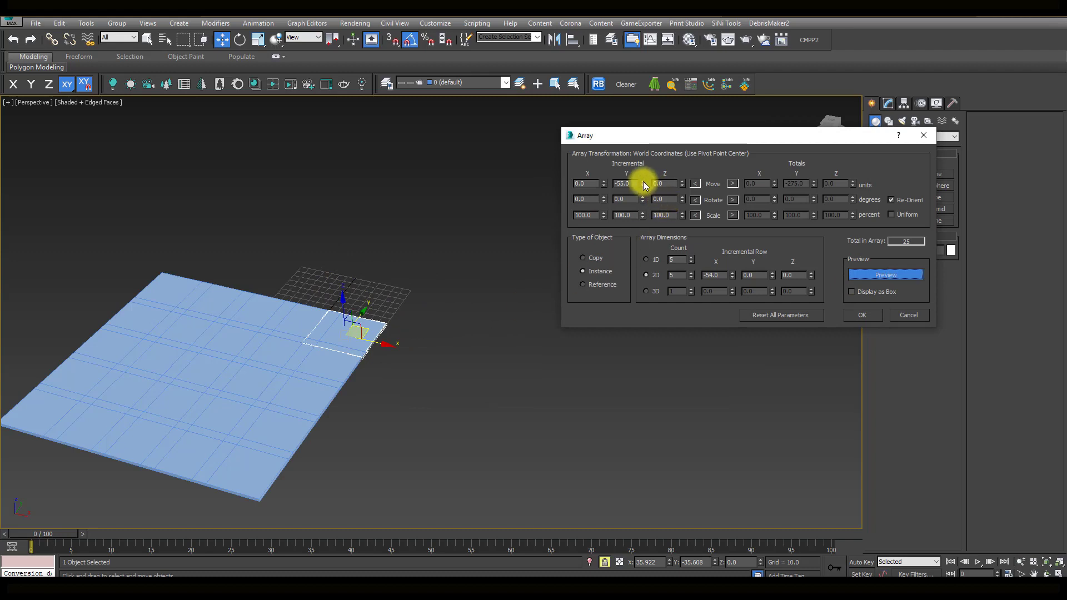
{"action": "left_click_drag", "start_coordinate": [643, 185], "coordinate": [646, 200]}
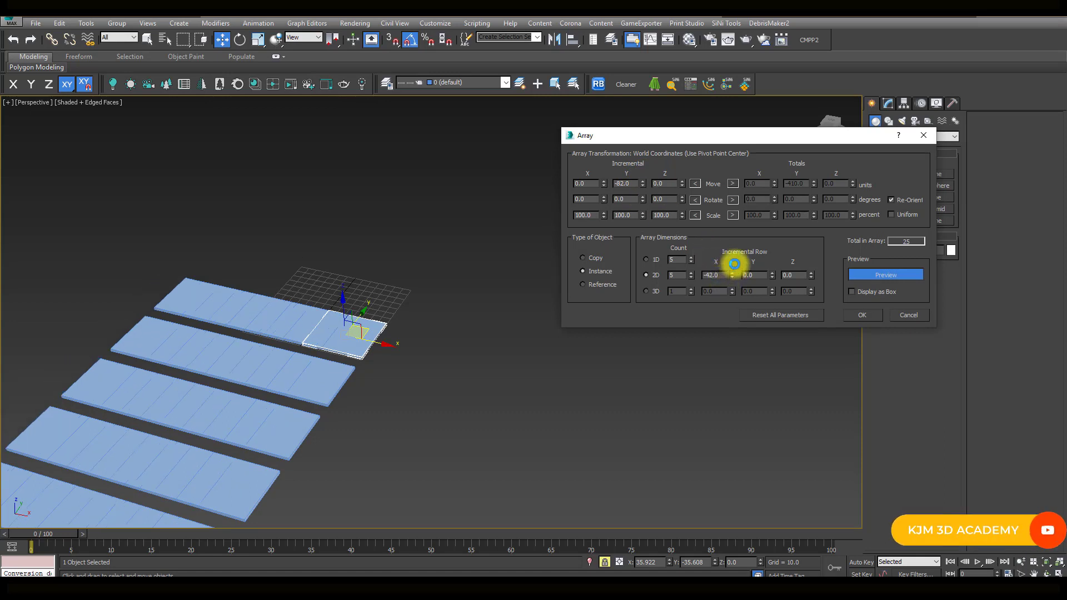
{"action": "left_click_drag", "start_coordinate": [732, 265], "coordinate": [734, 284]}
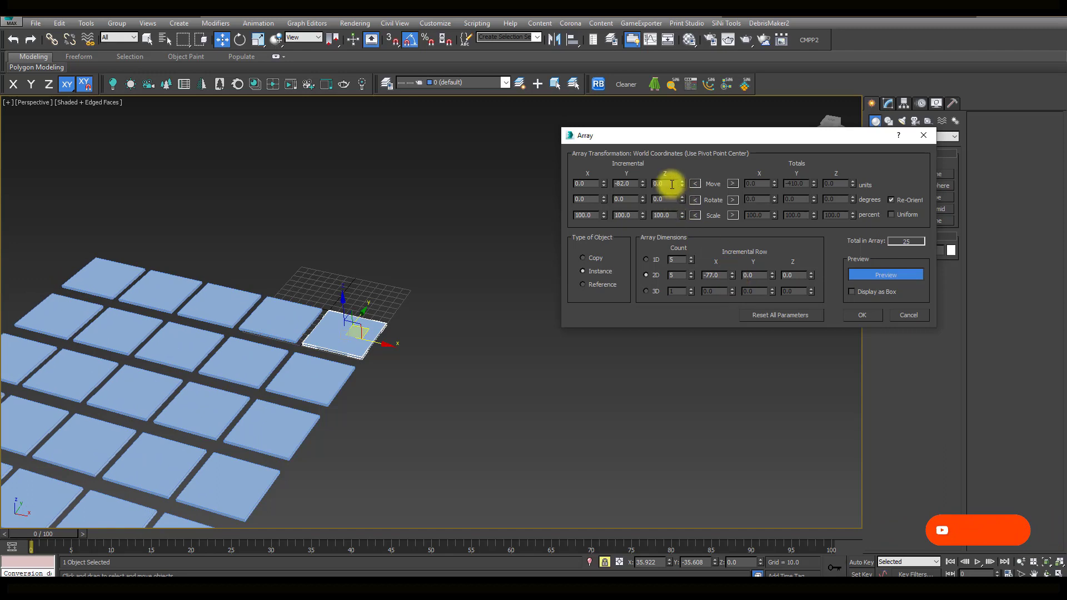
{"action": "left_click", "coordinate": [643, 185]}
{"action": "left_click_drag", "start_coordinate": [643, 185], "coordinate": [641, 180]}
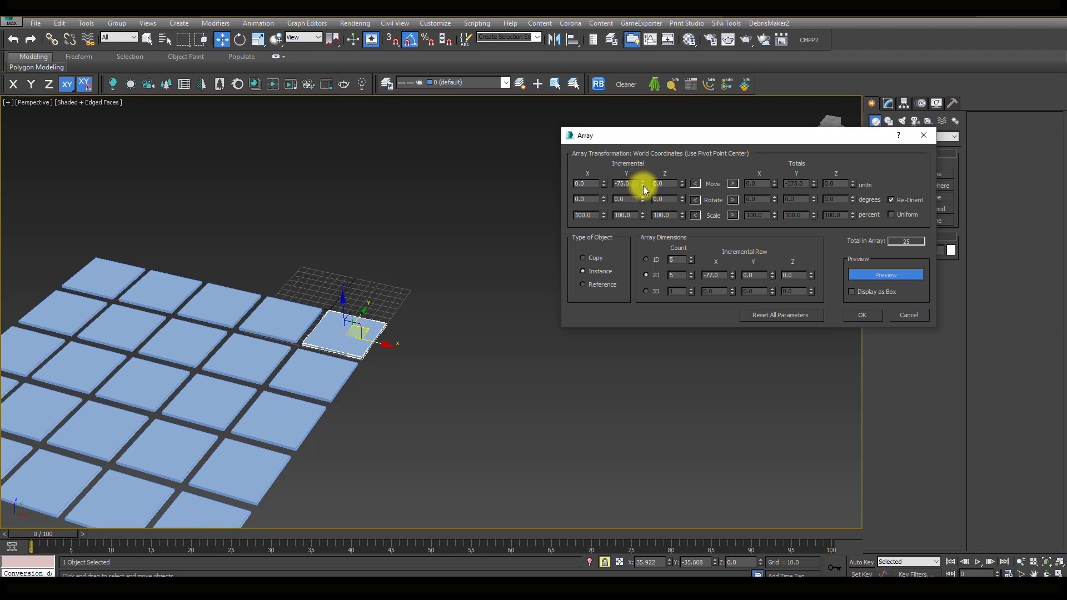
Create the 25-tile array, select all tiles and move them toward the scene centre
{"action": "left_click", "coordinate": [862, 316]}
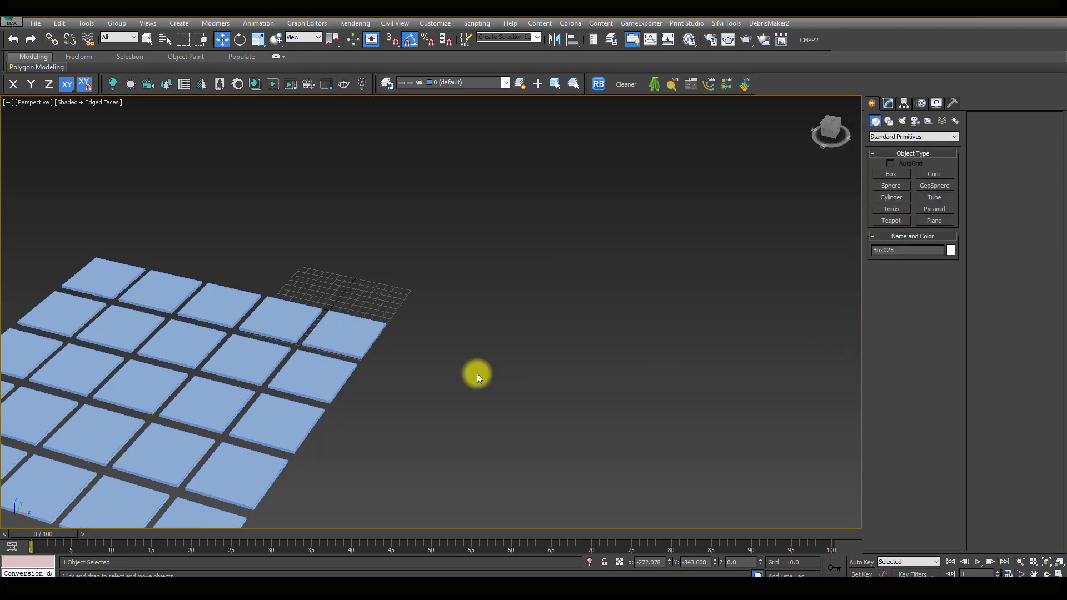
{"action": "key", "text": "ctrl+a"}
{"action": "scroll", "coordinate": [489, 277], "scroll_direction": "down", "scroll_amount": 3}
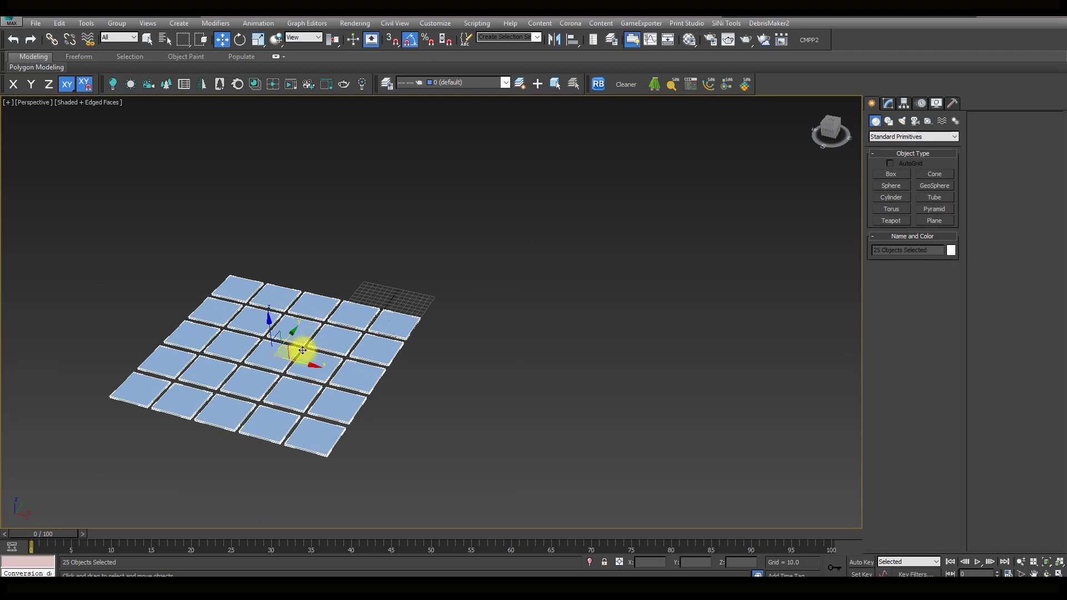
{"action": "mouse_move", "coordinate": [302, 350]}
{"action": "left_mouse_down"}
{"action": "mouse_move", "coordinate": [350, 312]}
{"action": "mouse_move", "coordinate": [389, 305]}
{"action": "mouse_move", "coordinate": [491, 349]}
{"action": "left_mouse_up"}
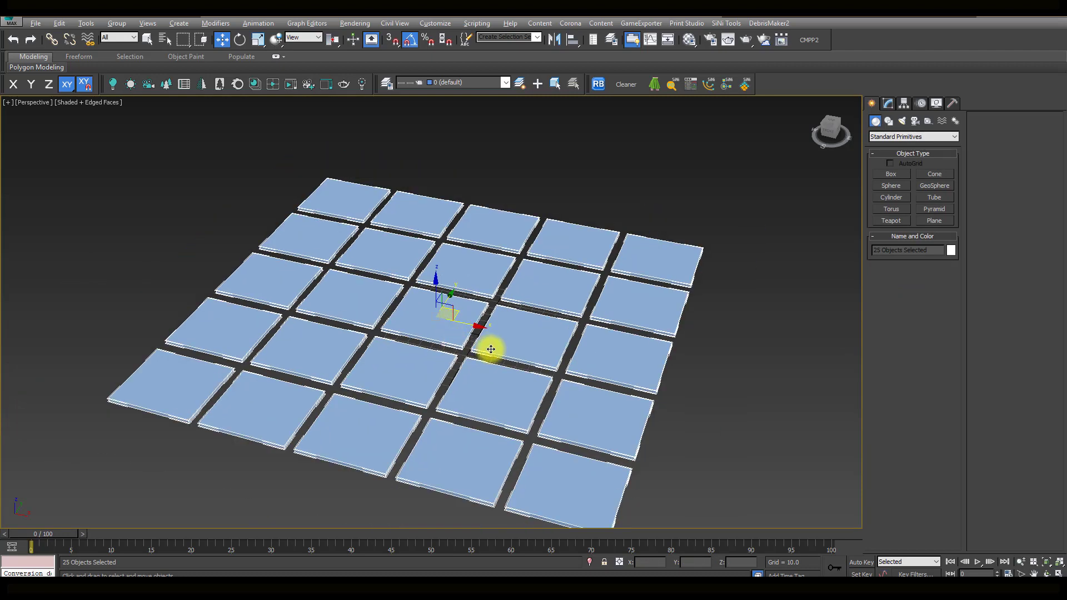
{"action": "middle_click_drag", "start_coordinate": [490, 349], "coordinate": [477, 329], "text": "alt"}
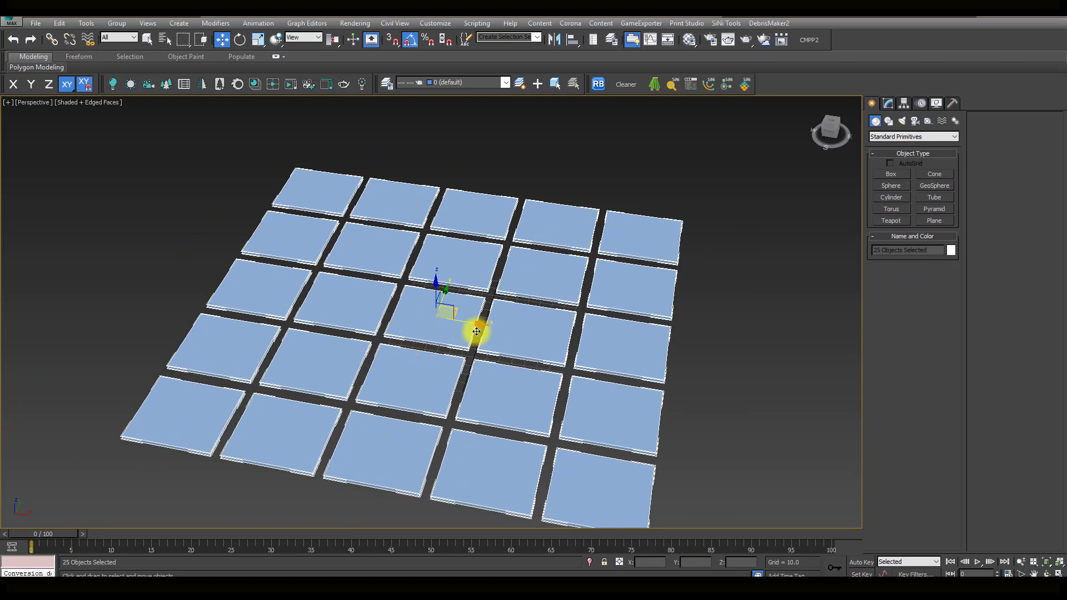
{"action": "left_click", "coordinate": [888, 104]}
Add a Box UVW Map modifier sized 80 × 80 × 60 with Real-World Map Size off
{"action": "left_click", "coordinate": [897, 134]}
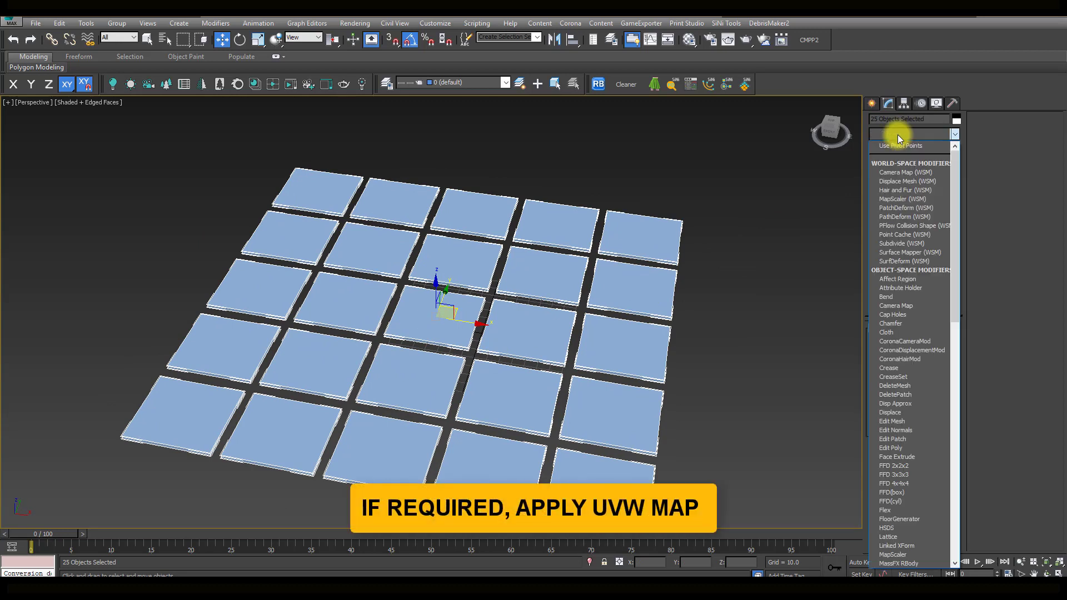
{"action": "key", "text": "u"}
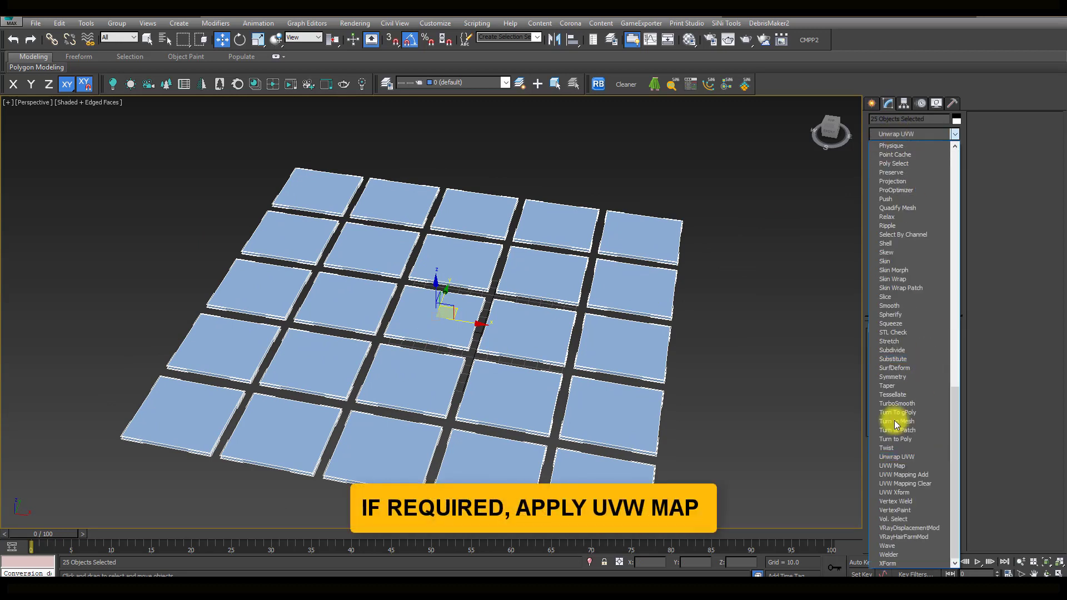
{"action": "left_click", "coordinate": [893, 465]}
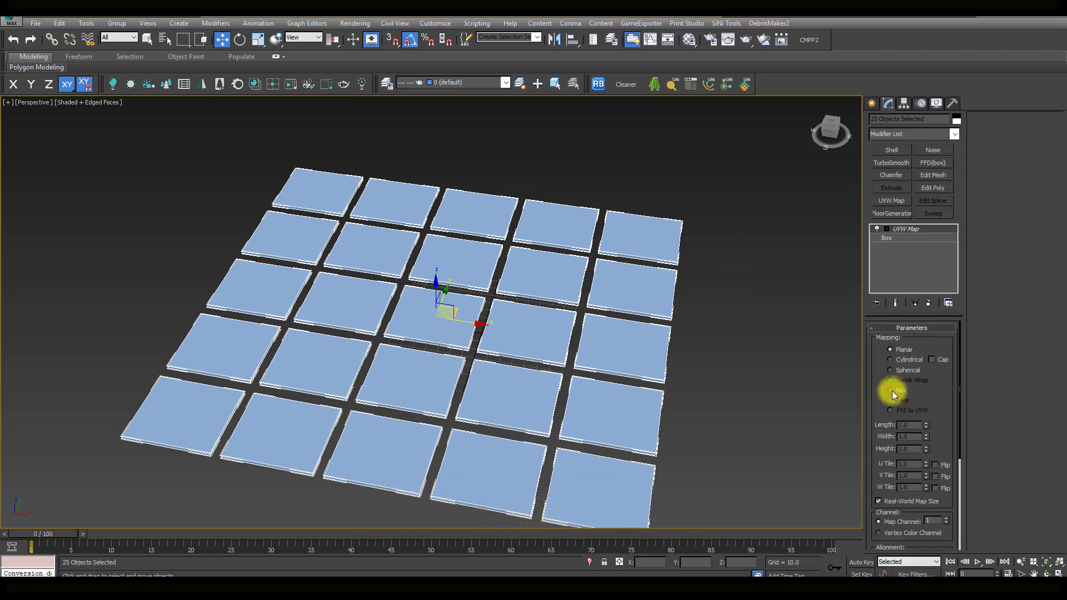
{"action": "left_click", "coordinate": [899, 500]}
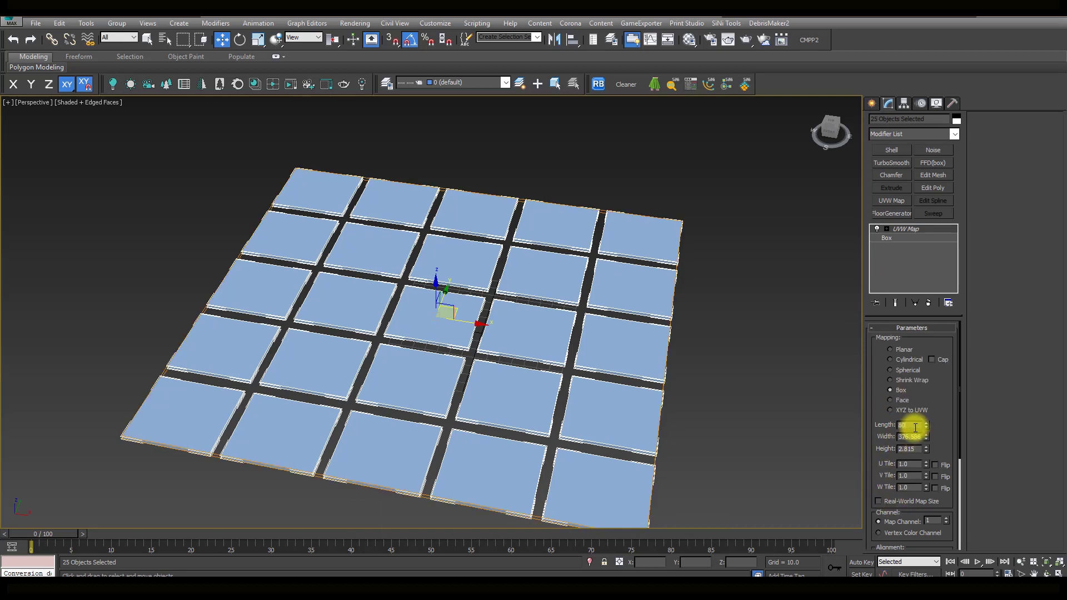
{"action": "key", "text": "Tab"}
{"action": "type", "text": "80"}
{"action": "key", "text": "Tab"}
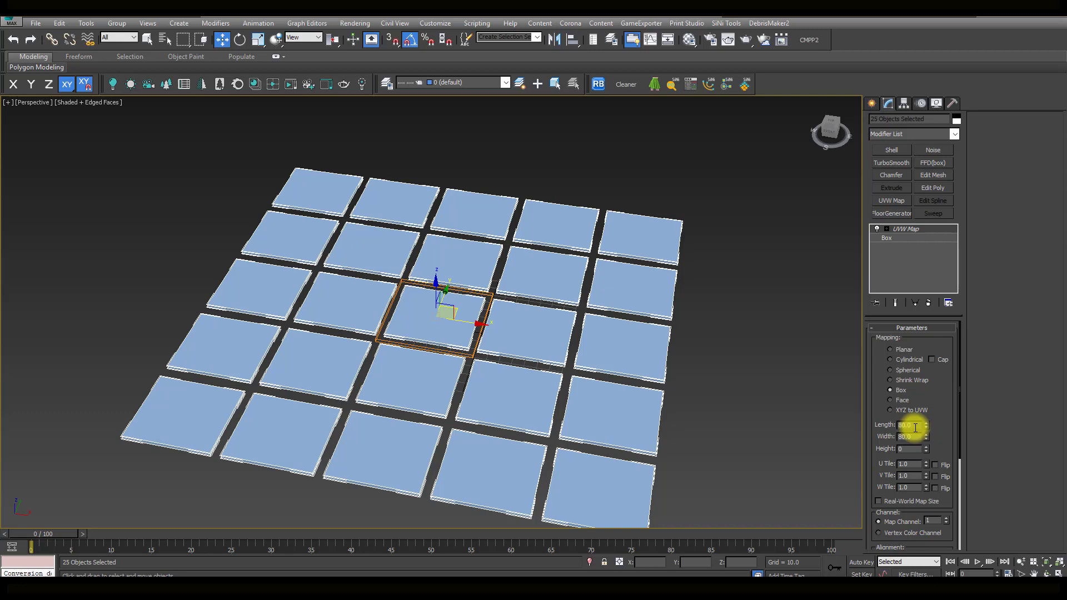
{"action": "type", "text": "0"}
{"action": "key", "text": "Tab"}
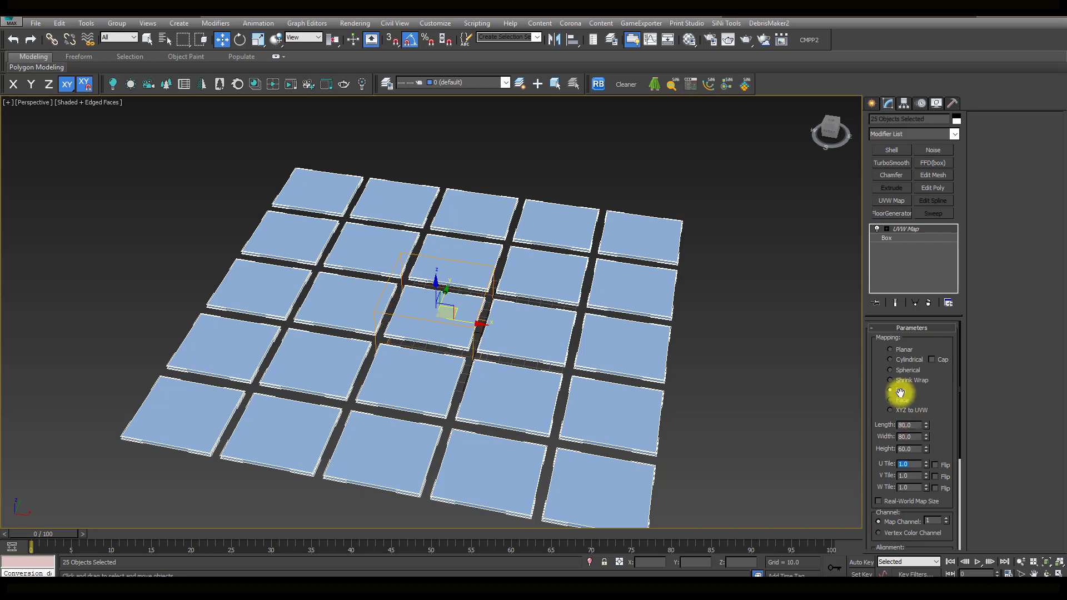
{"action": "middle_click_drag", "start_coordinate": [657, 272], "coordinate": [661, 270]}
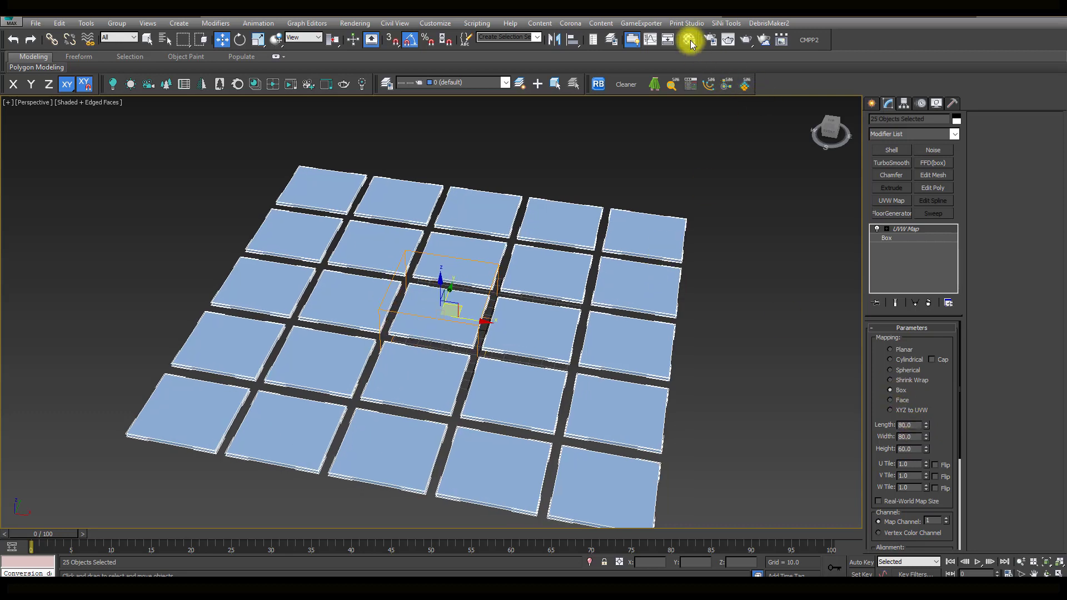
Open the Material Editor on the CoronaMtl and render a Corona preview of the 25 tiles
{"action": "key", "text": "m"}
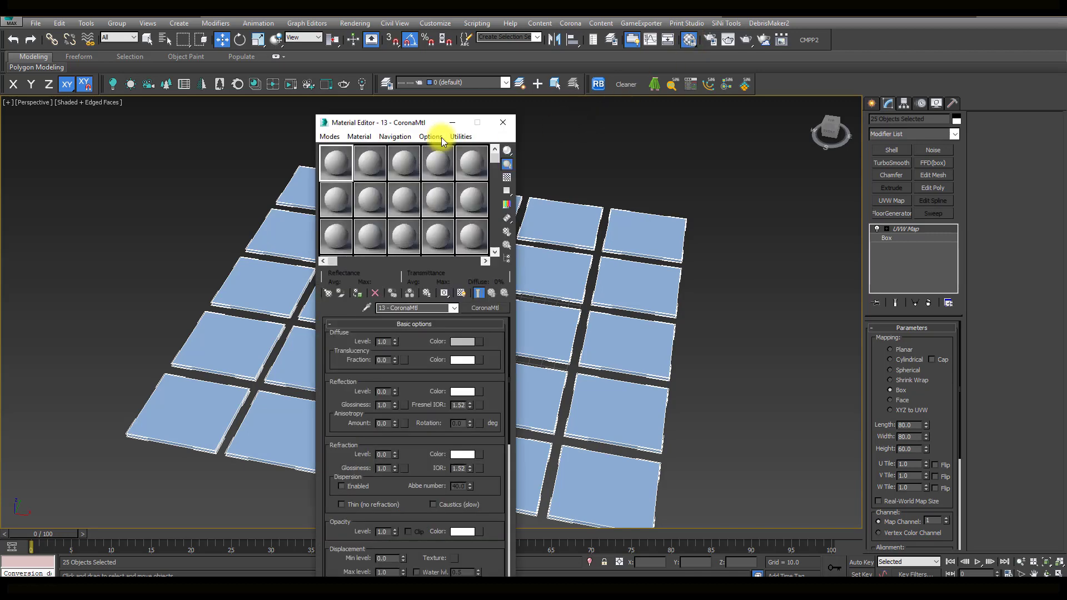
{"action": "mouse_move", "coordinate": [413, 123]}
{"action": "left_mouse_down"}
{"action": "mouse_move", "coordinate": [762, 94]}
{"action": "mouse_move", "coordinate": [806, 102]}
{"action": "left_mouse_up"}
{"action": "middle_click_drag", "start_coordinate": [583, 217], "coordinate": [501, 208]}
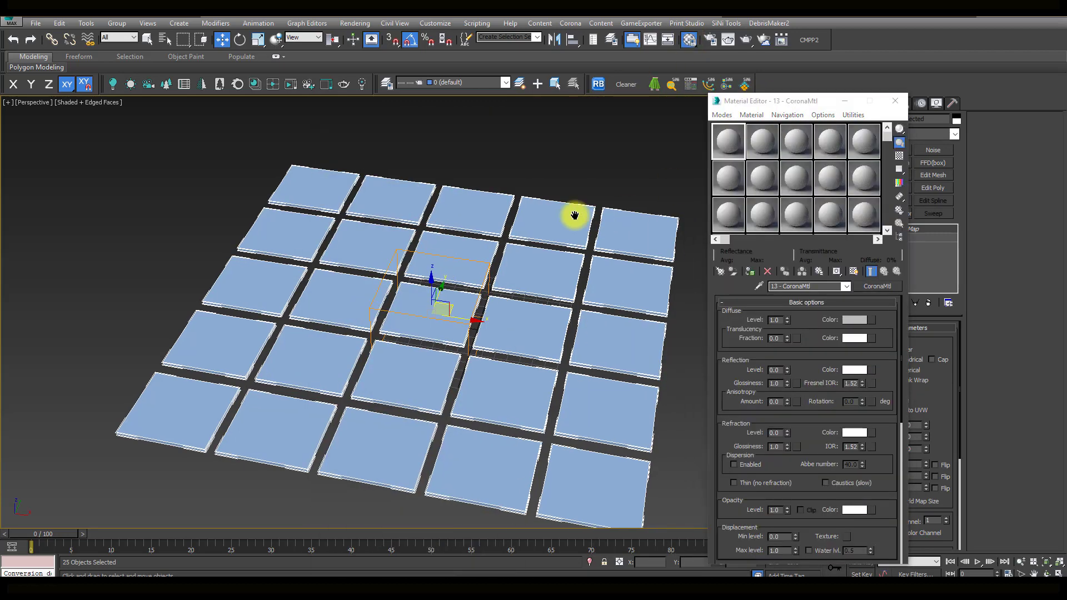
{"action": "left_click", "coordinate": [298, 88]}
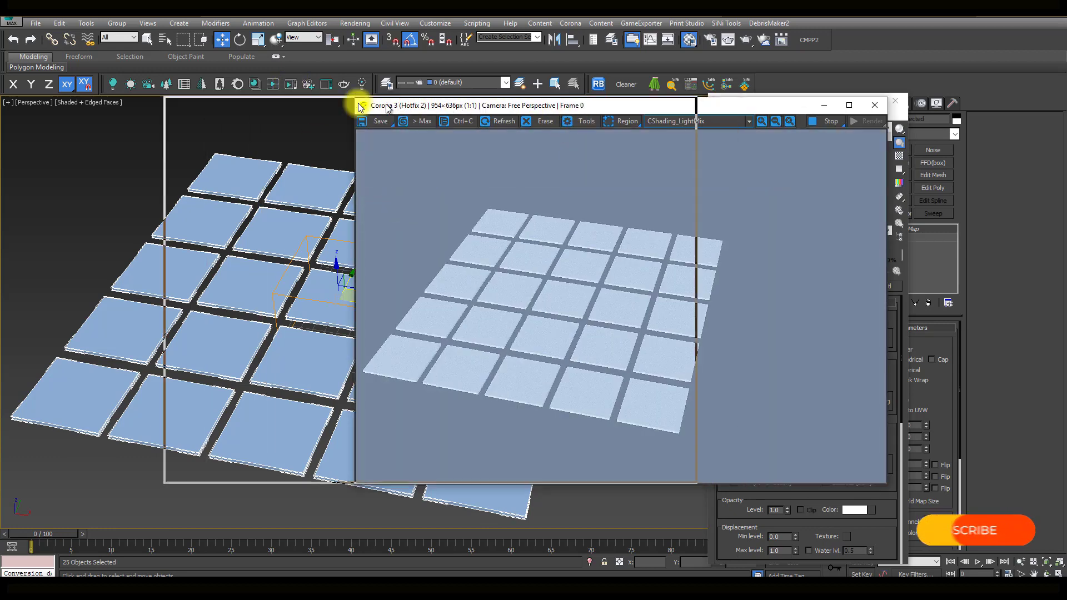
{"action": "left_click_drag", "start_coordinate": [576, 105], "coordinate": [311, 109]}
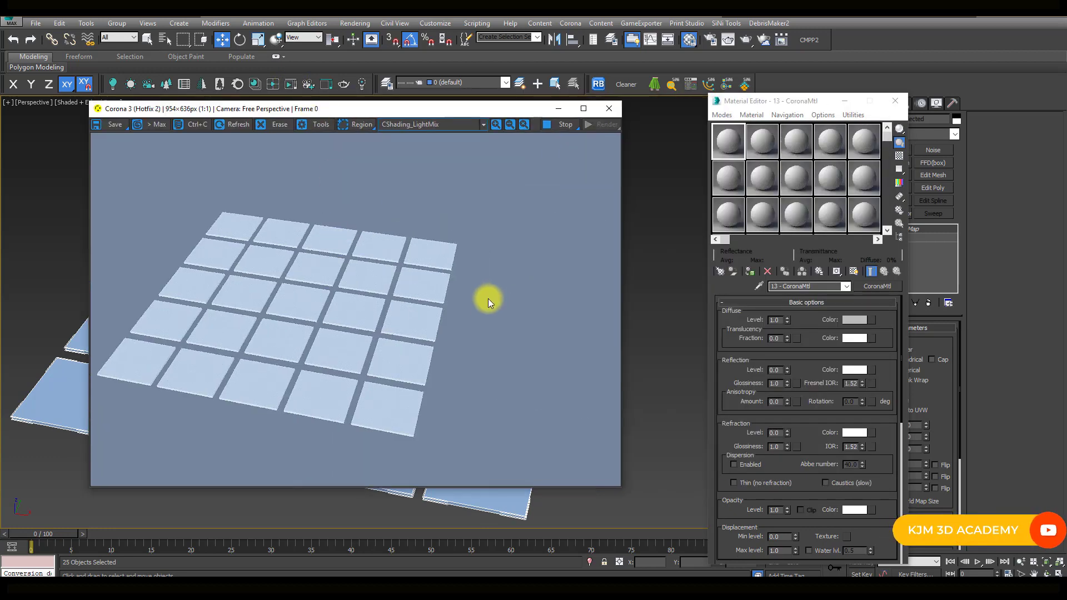
{"action": "left_click", "coordinate": [871, 320]}
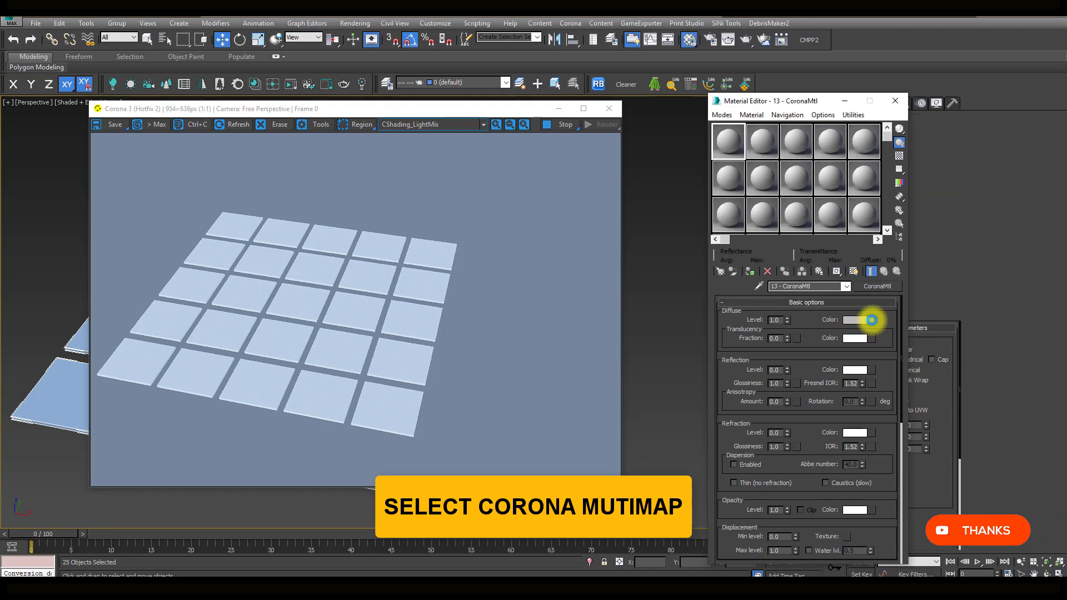
Assign a CoronaMultiMap from Maps > Corona as the CoronaMtl's diffuse colour map
{"action": "left_click", "coordinate": [558, 192]}
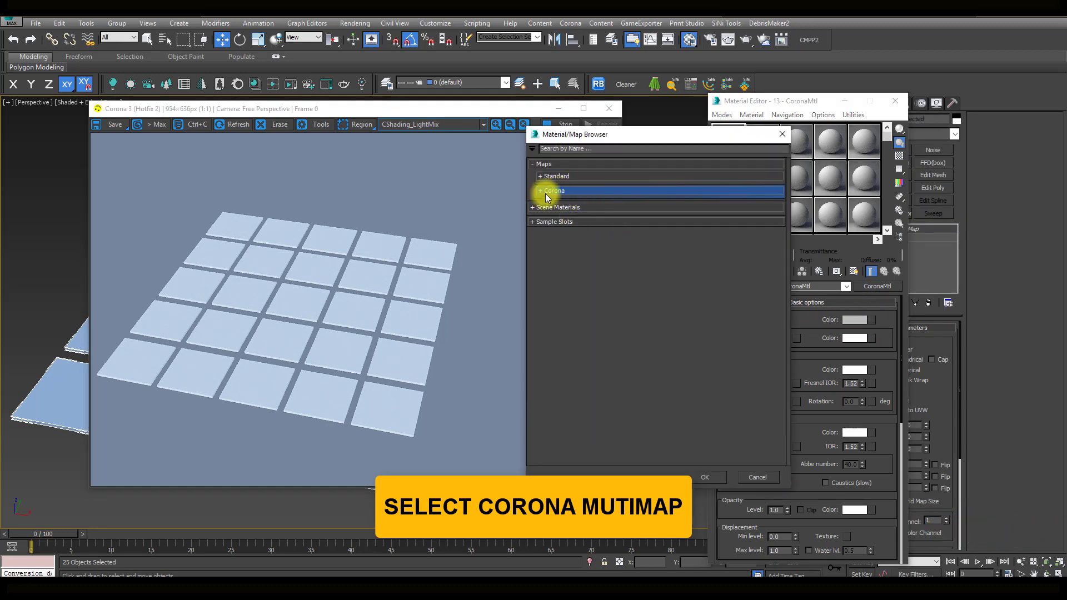
{"action": "left_click", "coordinate": [547, 190]}
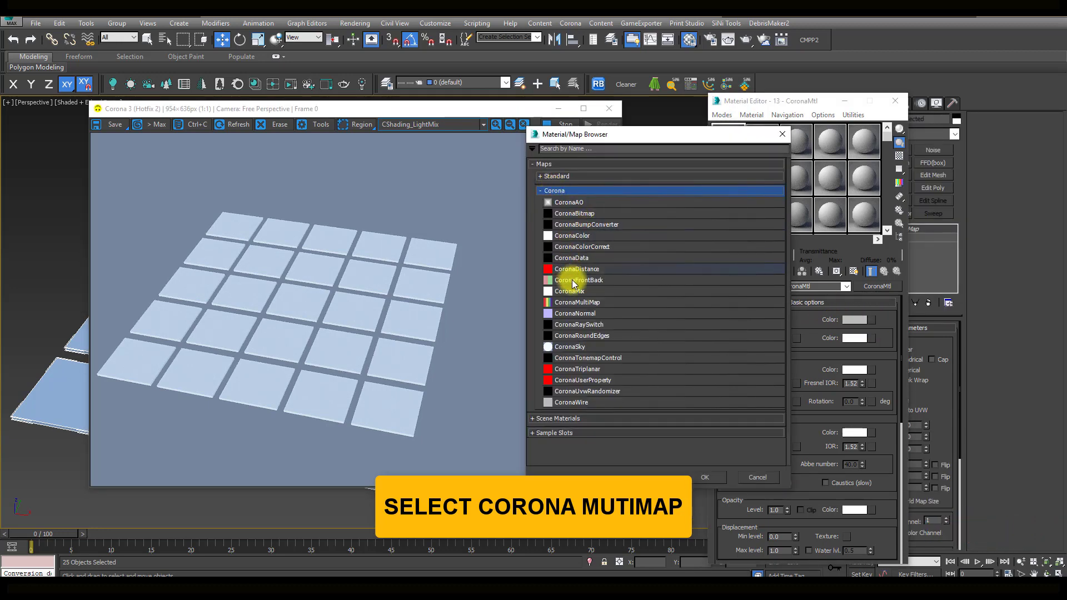
{"action": "left_click", "coordinate": [567, 303]}
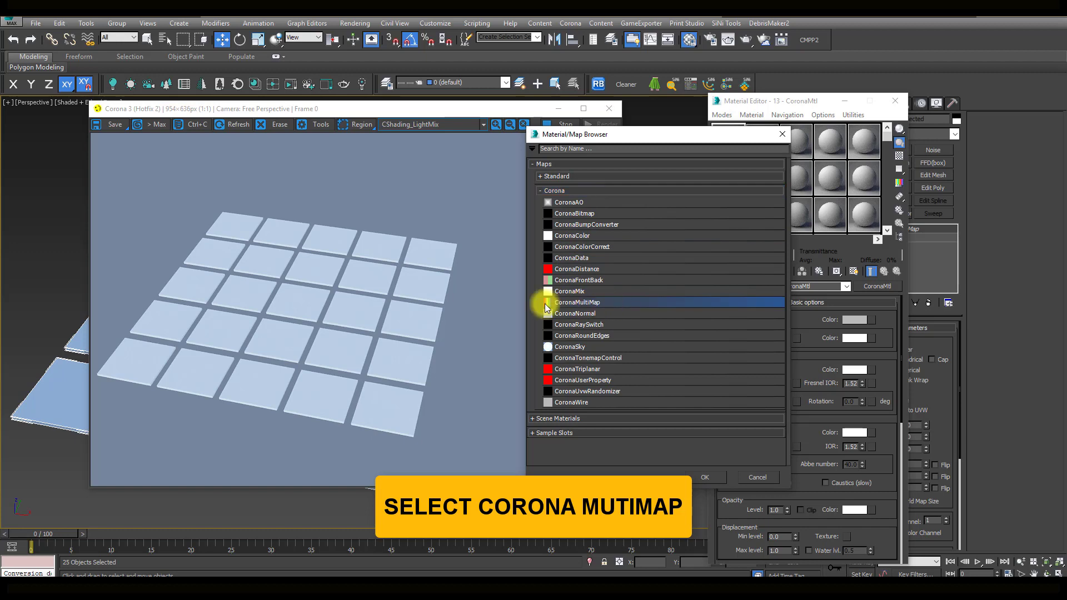
{"action": "left_click", "coordinate": [703, 477]}
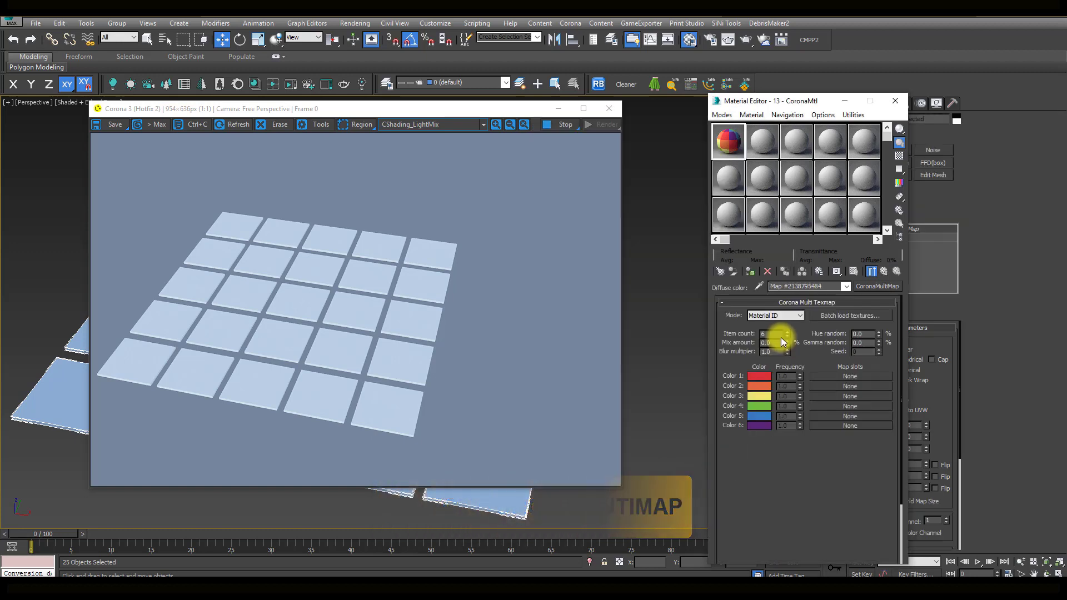
{"action": "left_click_drag", "start_coordinate": [419, 115], "coordinate": [431, 396]}
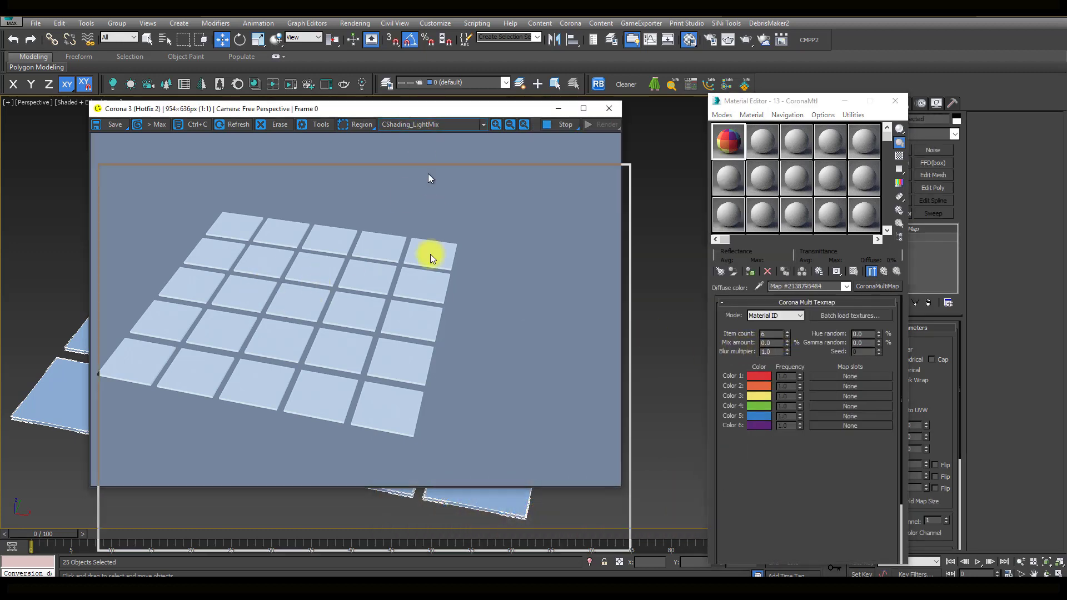
Apply the material to the tiles and set the CoronaMultiMap to Instance mode with 3 items
{"action": "left_click", "coordinate": [749, 272]}
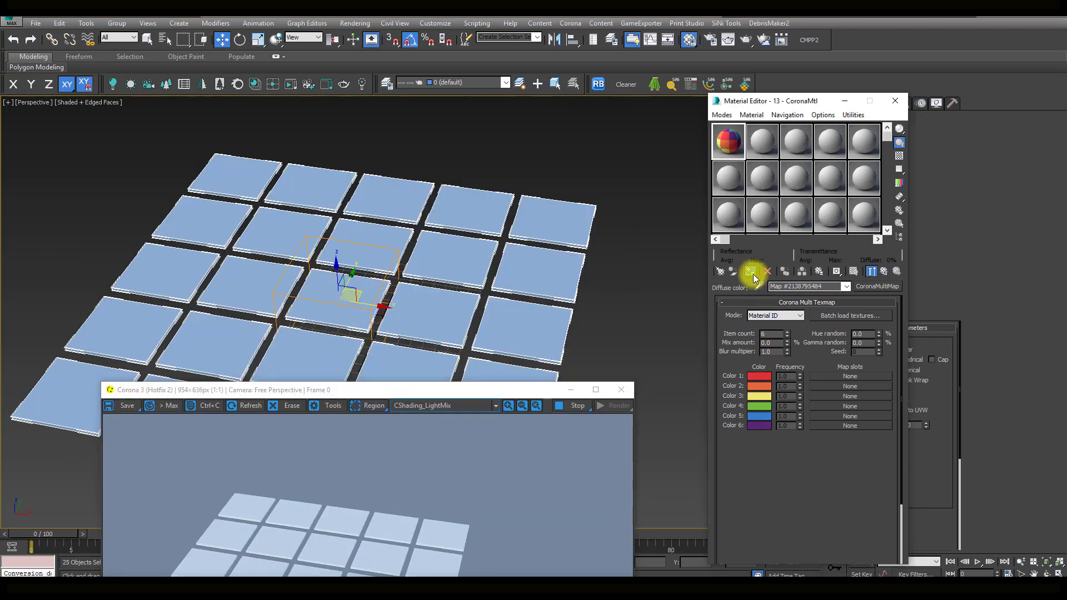
{"action": "left_click_drag", "start_coordinate": [414, 391], "coordinate": [432, 115]}
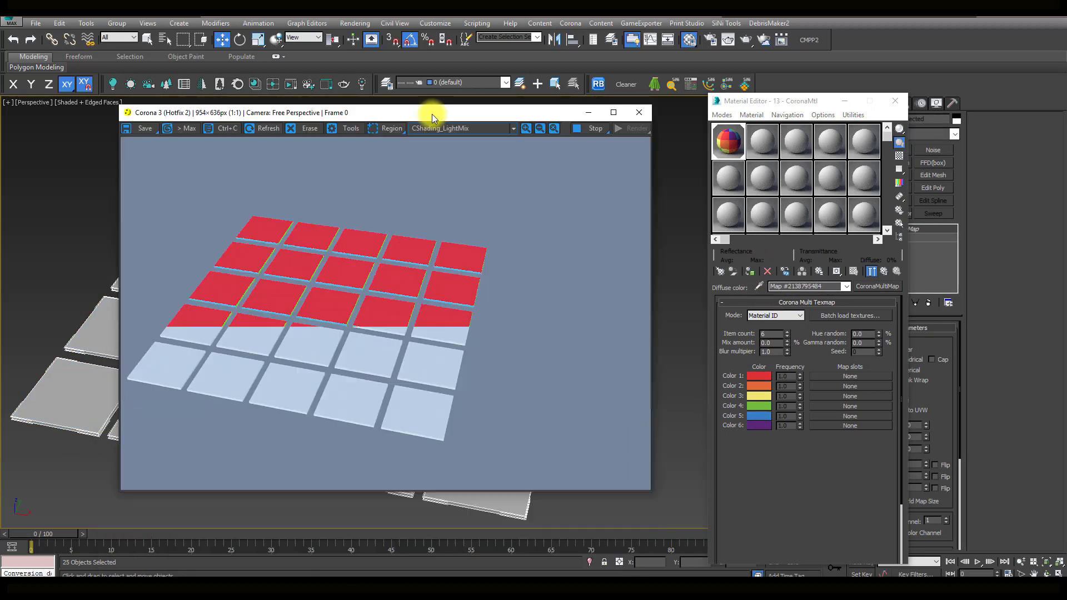
{"action": "left_click", "coordinate": [764, 315]}
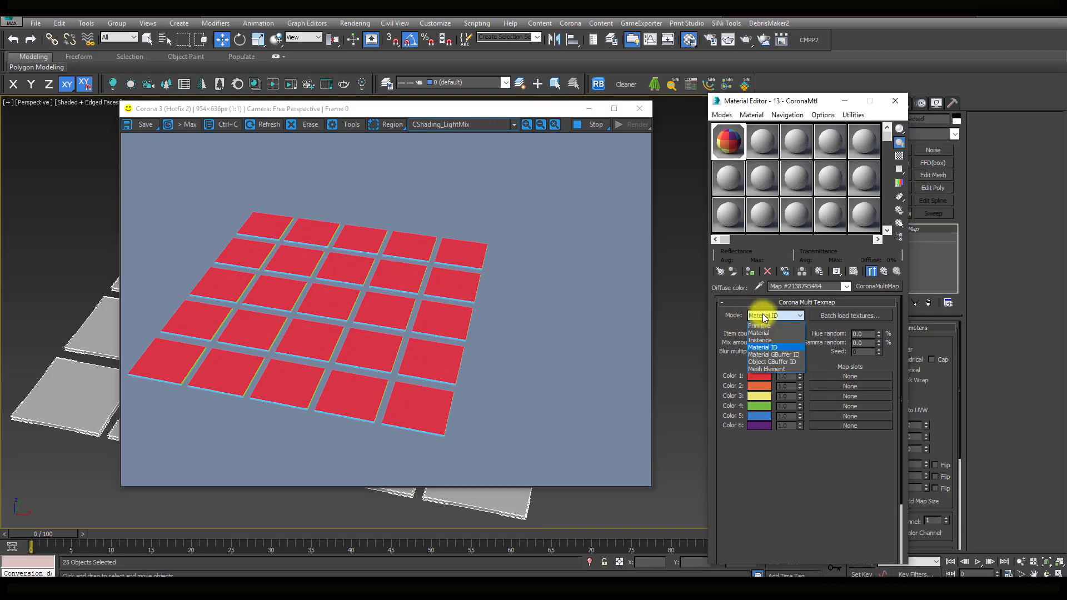
{"action": "left_click", "coordinate": [769, 340]}
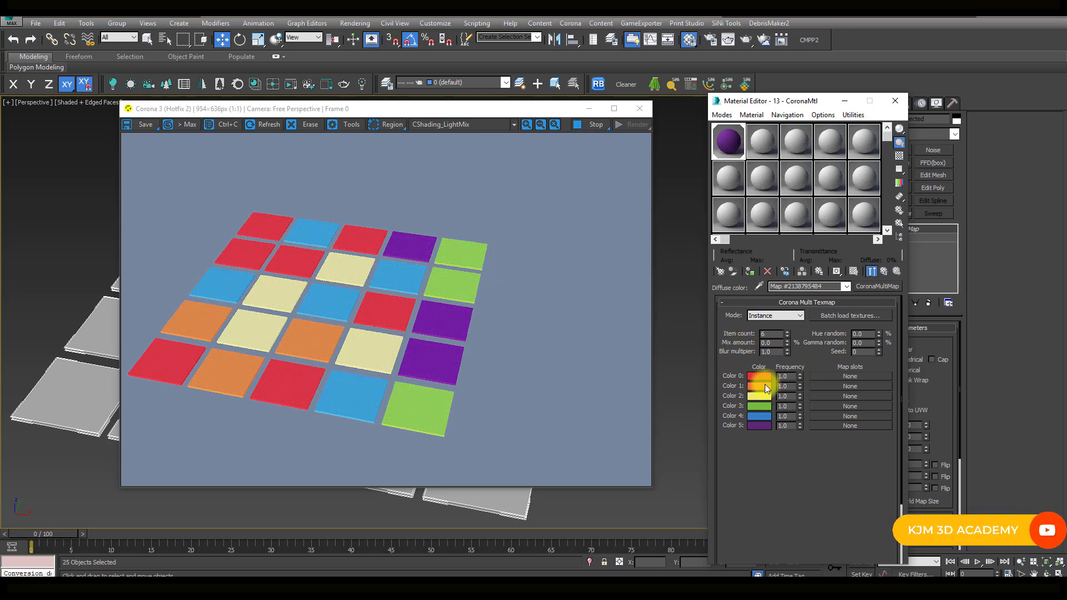
{"action": "left_click", "coordinate": [788, 332]}
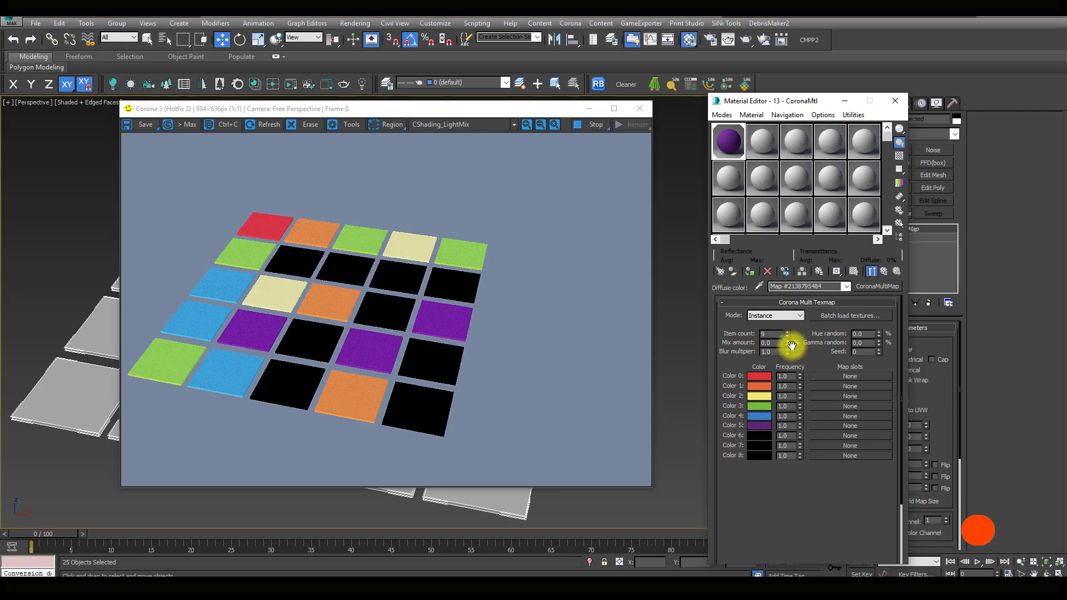
{"action": "left_click", "coordinate": [787, 336]}
{"action": "left_click", "coordinate": [787, 336]}
{"action": "left_click", "coordinate": [788, 336]}
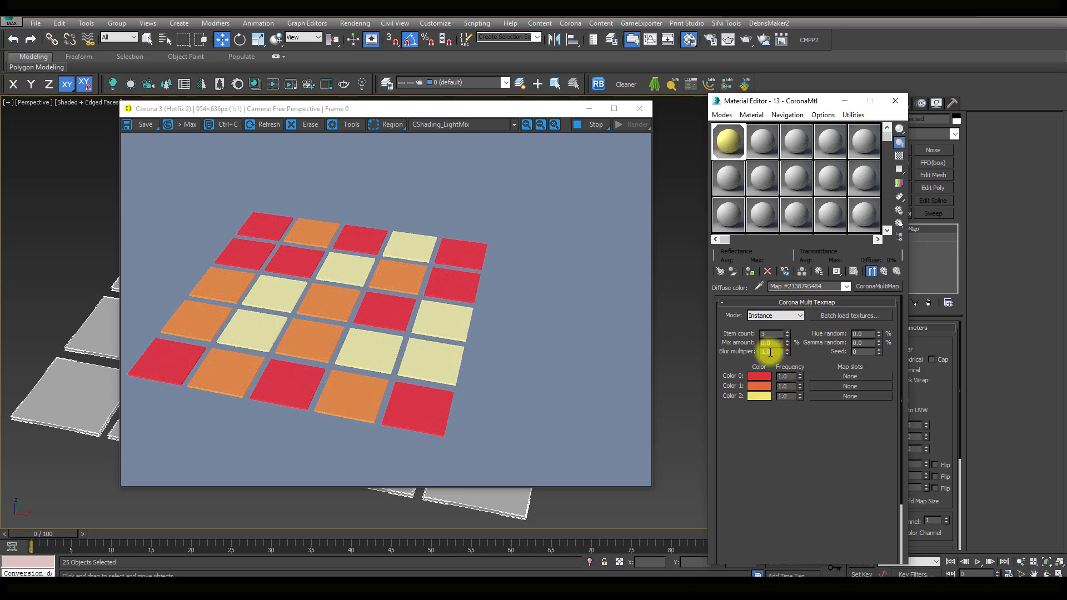
{"action": "left_click", "coordinate": [870, 270]}
Open an enlarged map preview, test Mix amount 50 and 30, then reset it to 0
{"action": "double_click", "coordinate": [733, 145]}
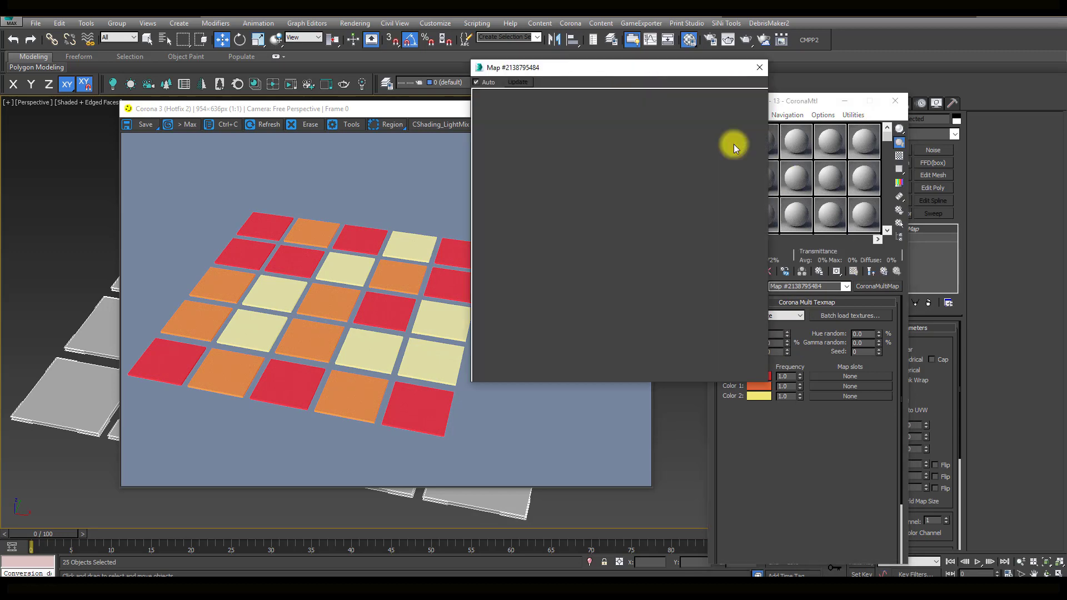
{"action": "left_click_drag", "start_coordinate": [650, 72], "coordinate": [525, 119]}
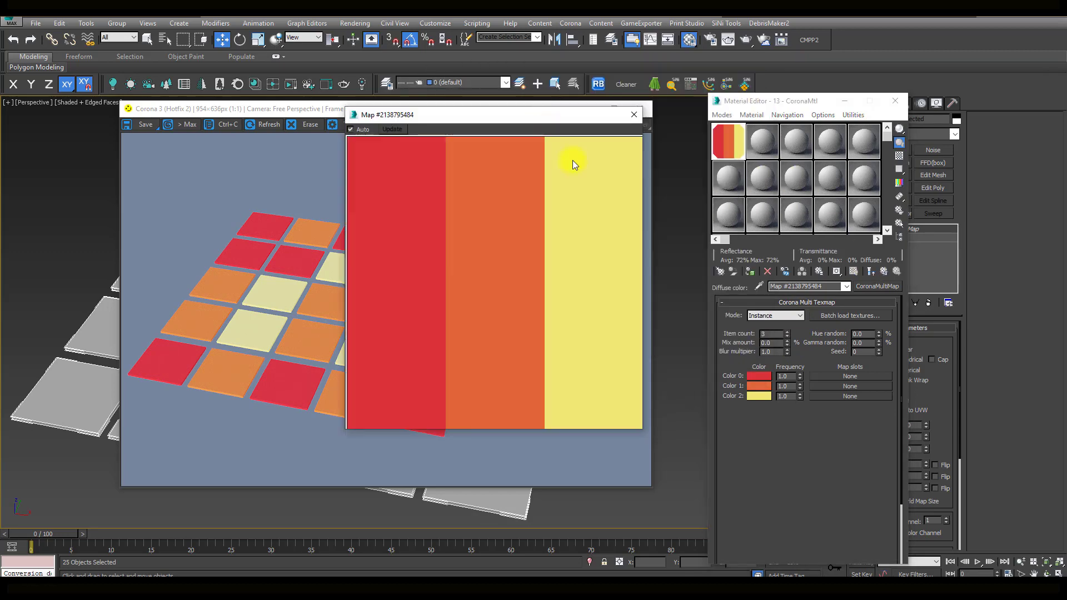
{"action": "left_click", "coordinate": [772, 343]}
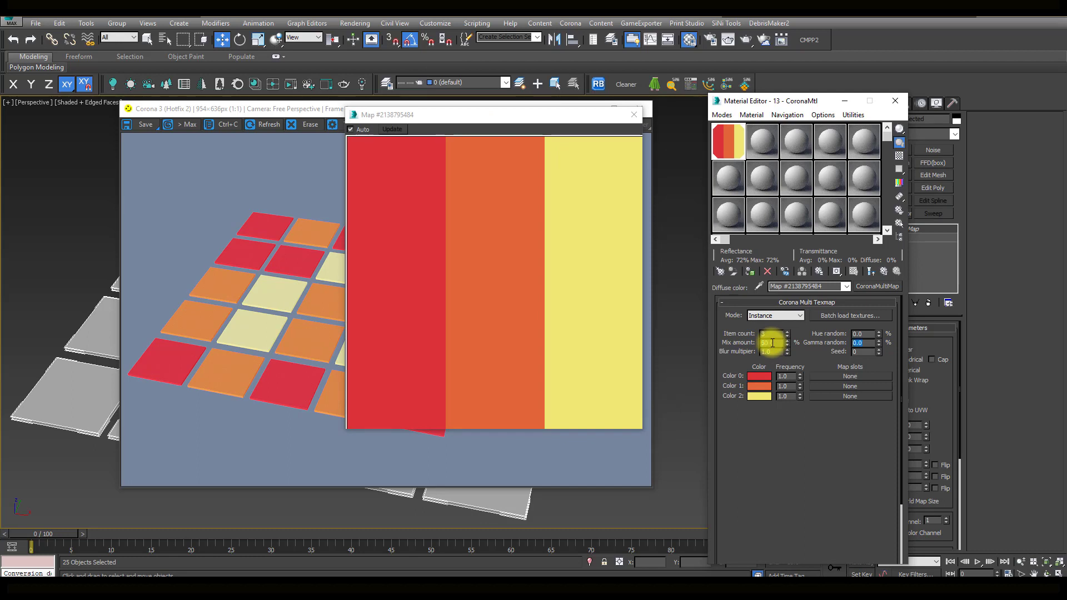
{"action": "key", "text": "Return"}
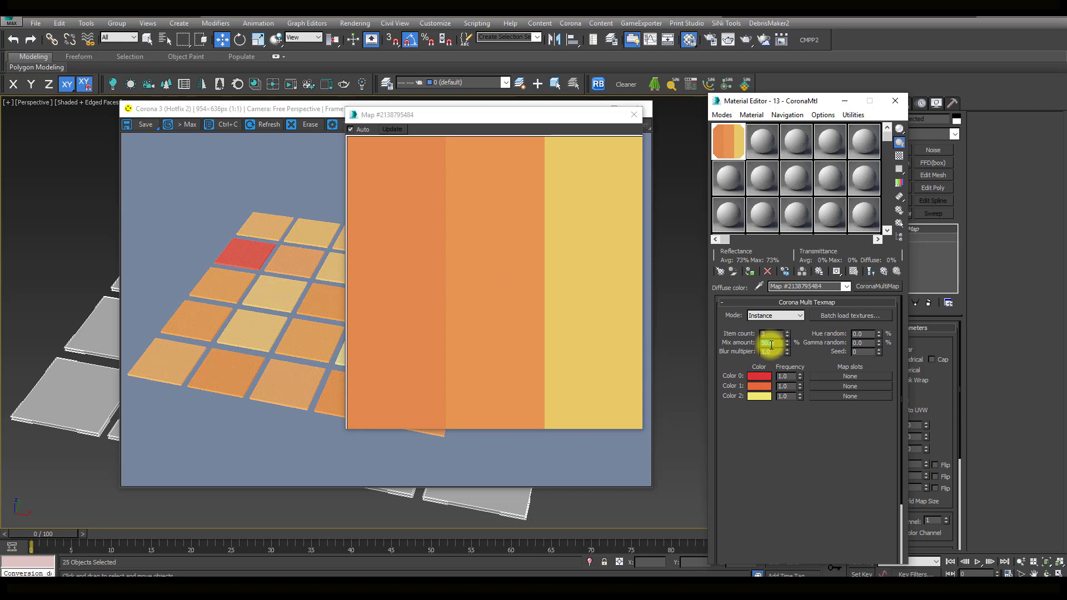
{"action": "key", "text": "Tab"}
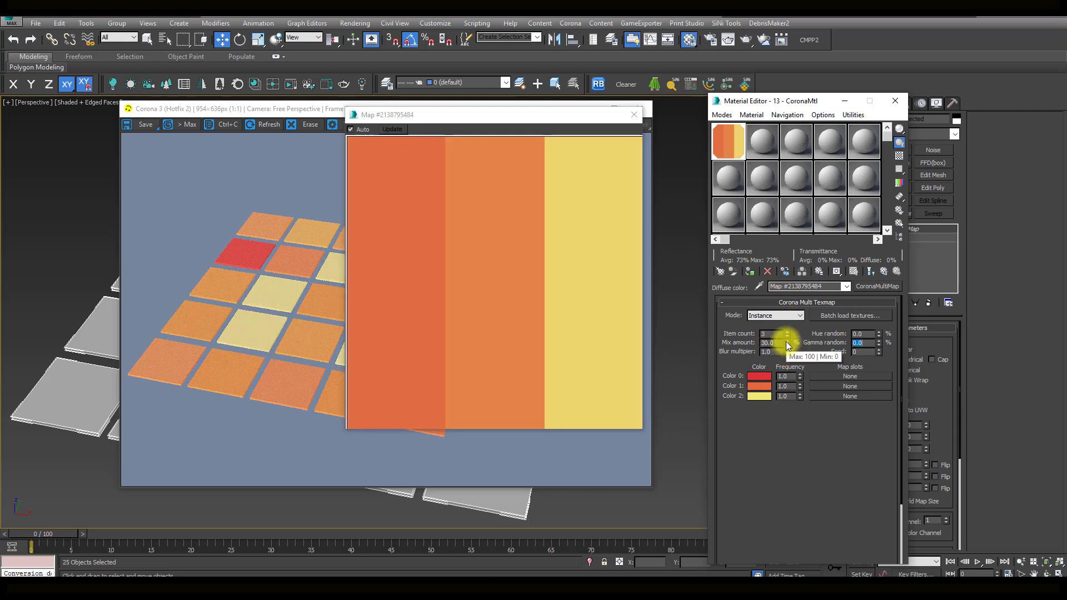
{"action": "right_click", "coordinate": [788, 345]}
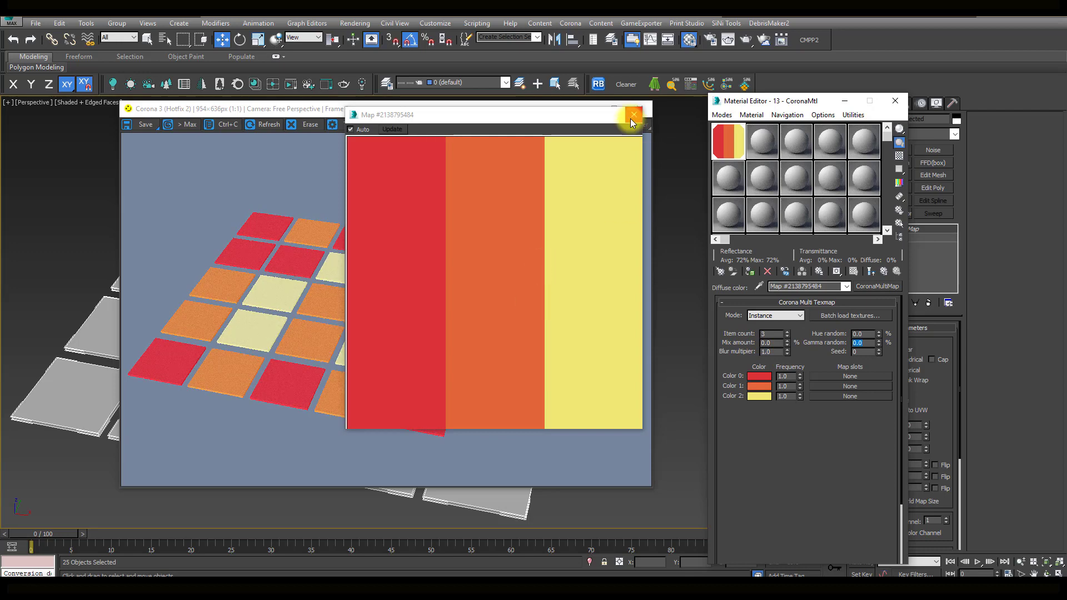
{"action": "left_click", "coordinate": [632, 115]}
Change the Color 1 swatch to blue and Color 2 to a darker green
{"action": "left_click", "coordinate": [760, 388]}
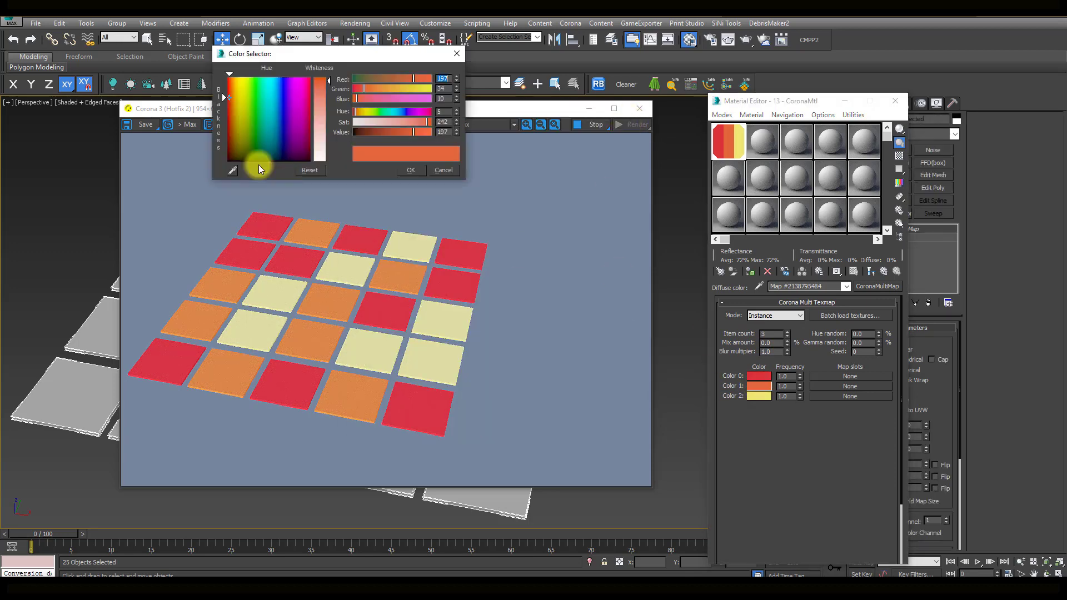
{"action": "left_click_drag", "start_coordinate": [280, 85], "coordinate": [280, 77]}
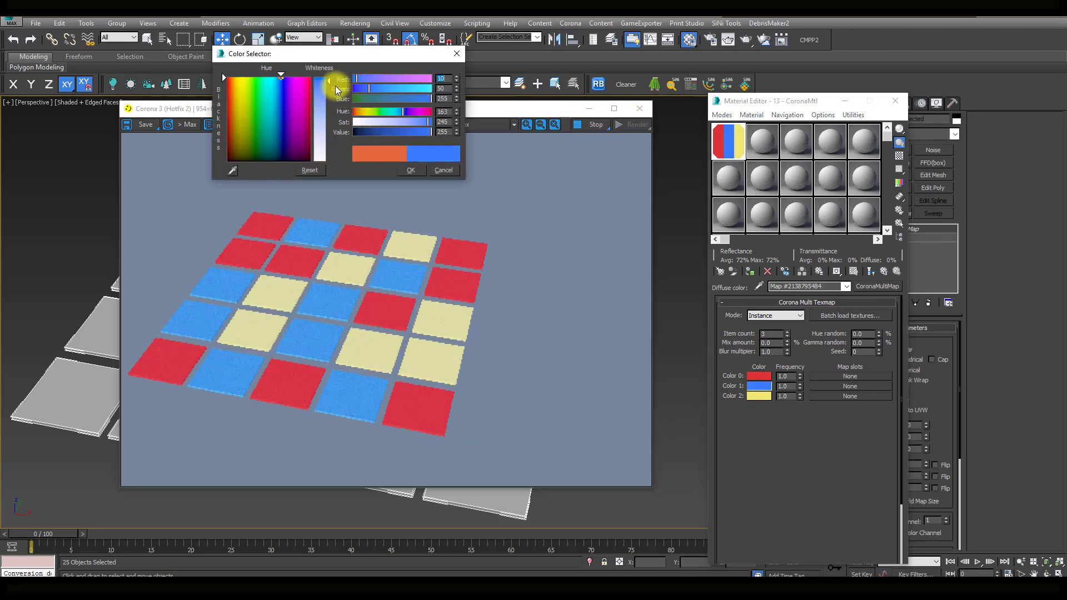
{"action": "left_click", "coordinate": [411, 170]}
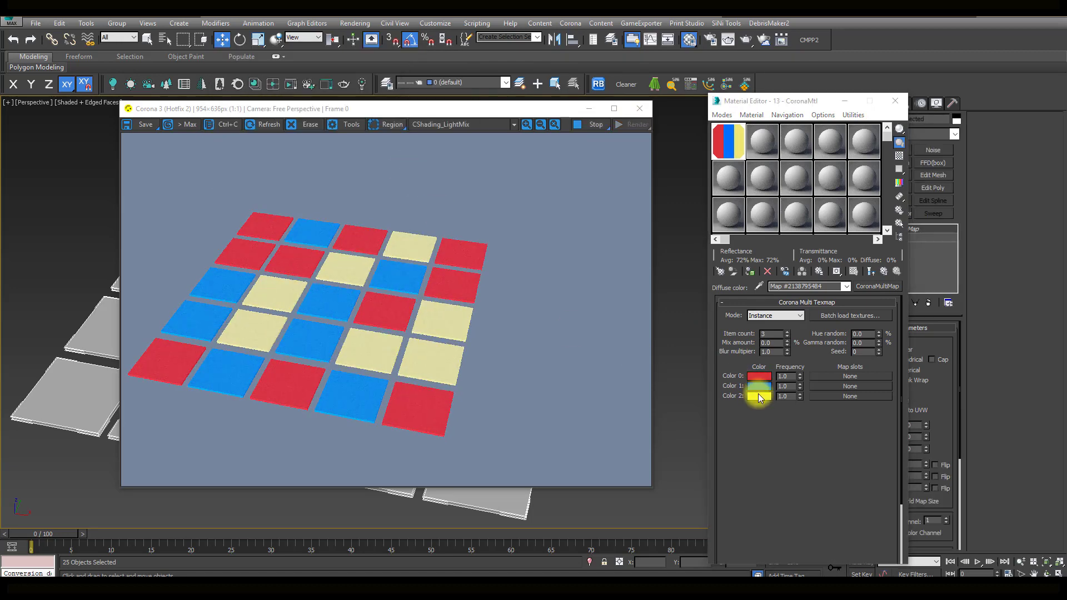
{"action": "left_click", "coordinate": [759, 396]}
{"action": "left_click_drag", "start_coordinate": [256, 87], "coordinate": [254, 89]}
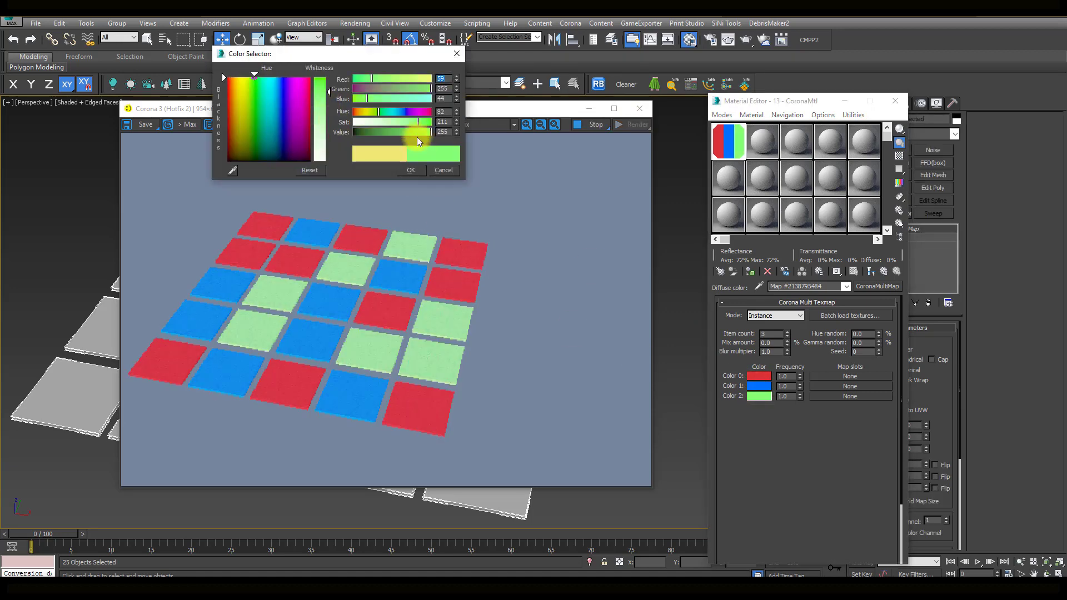
{"action": "mouse_move", "coordinate": [417, 132]}
{"action": "left_mouse_down"}
{"action": "mouse_move", "coordinate": [382, 132]}
{"action": "mouse_move", "coordinate": [440, 132]}
{"action": "mouse_move", "coordinate": [386, 116]}
{"action": "mouse_move", "coordinate": [437, 114]}
{"action": "mouse_move", "coordinate": [383, 112]}
{"action": "mouse_move", "coordinate": [392, 130]}
{"action": "left_mouse_up"}
{"action": "left_click", "coordinate": [411, 170]}
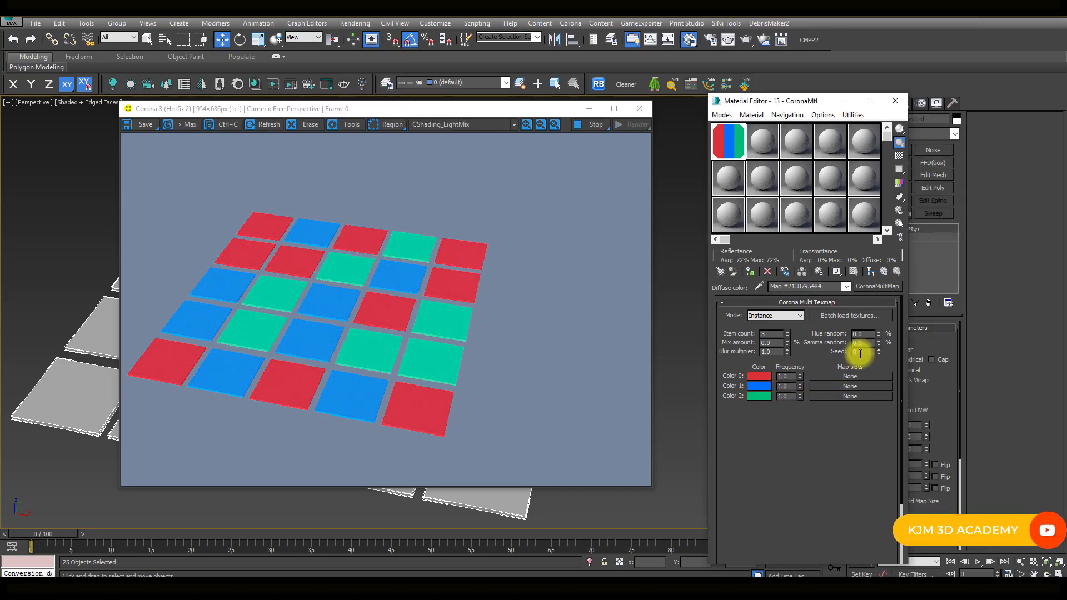
{"action": "mouse_move", "coordinate": [879, 335]}
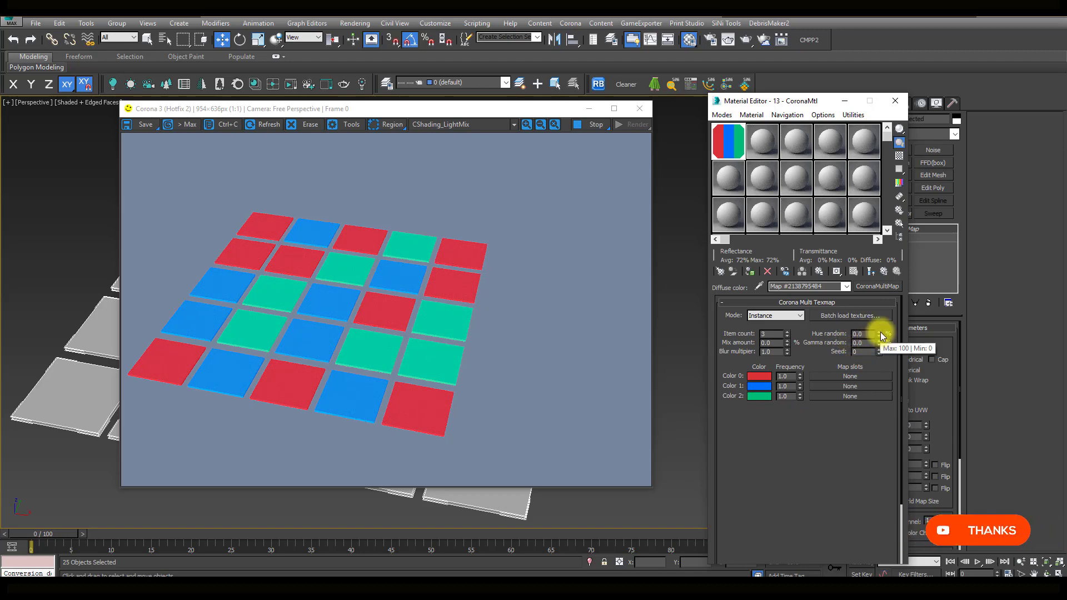
{"action": "left_click_drag", "start_coordinate": [879, 337], "coordinate": [867, 229]}
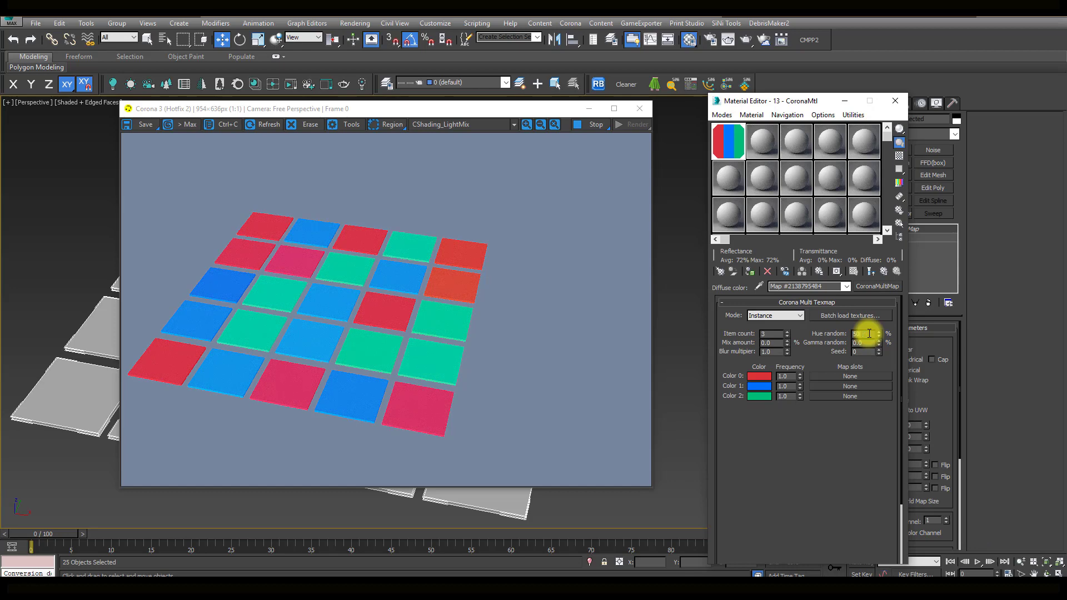
{"action": "key", "text": "Tab"}
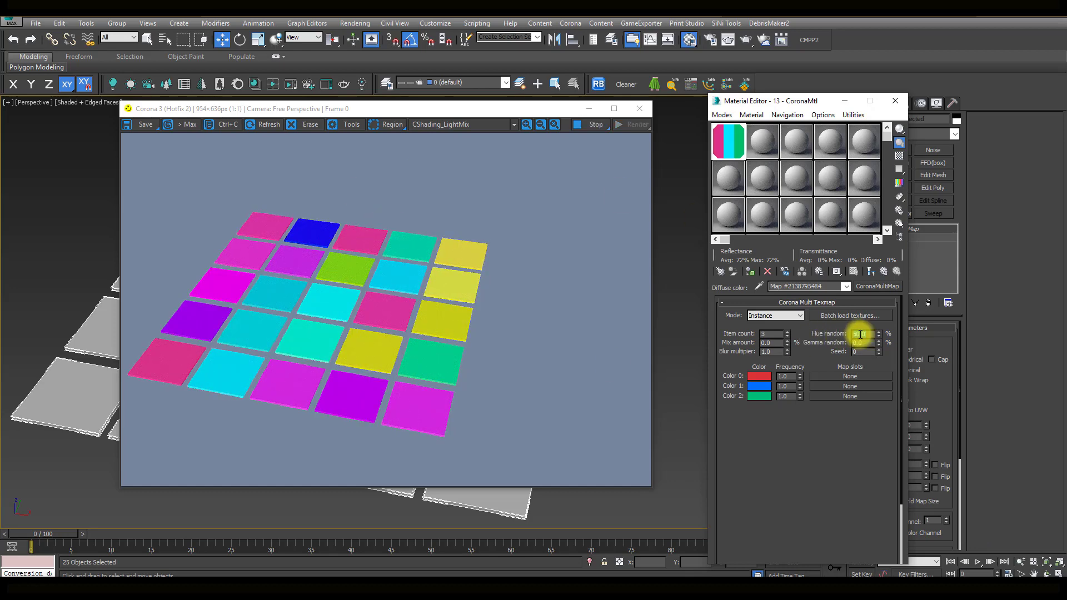
{"action": "key", "text": "Tab"}
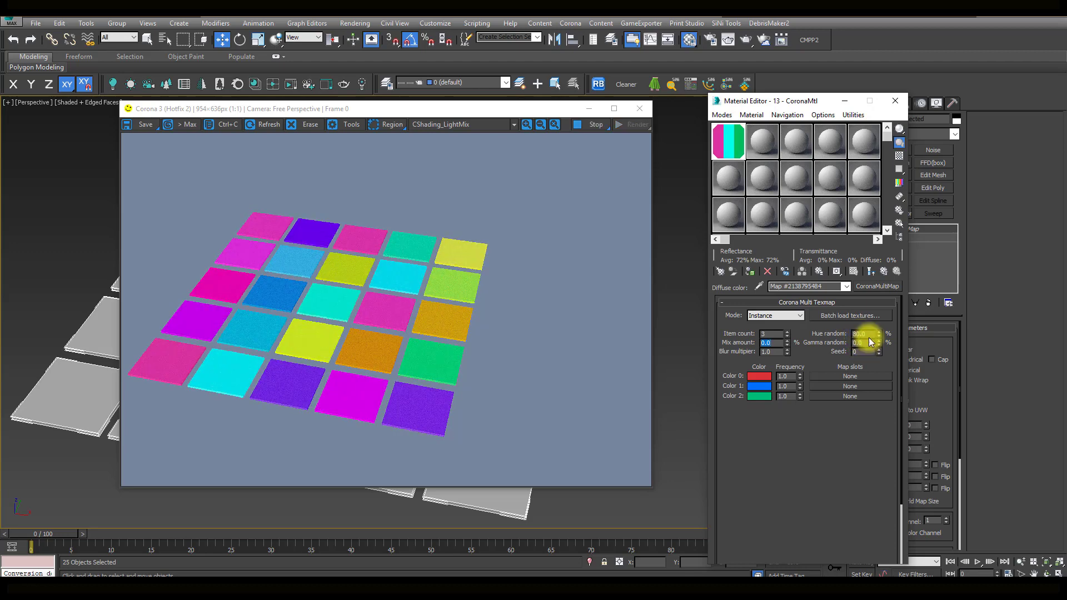
{"action": "right_click", "coordinate": [879, 335]}
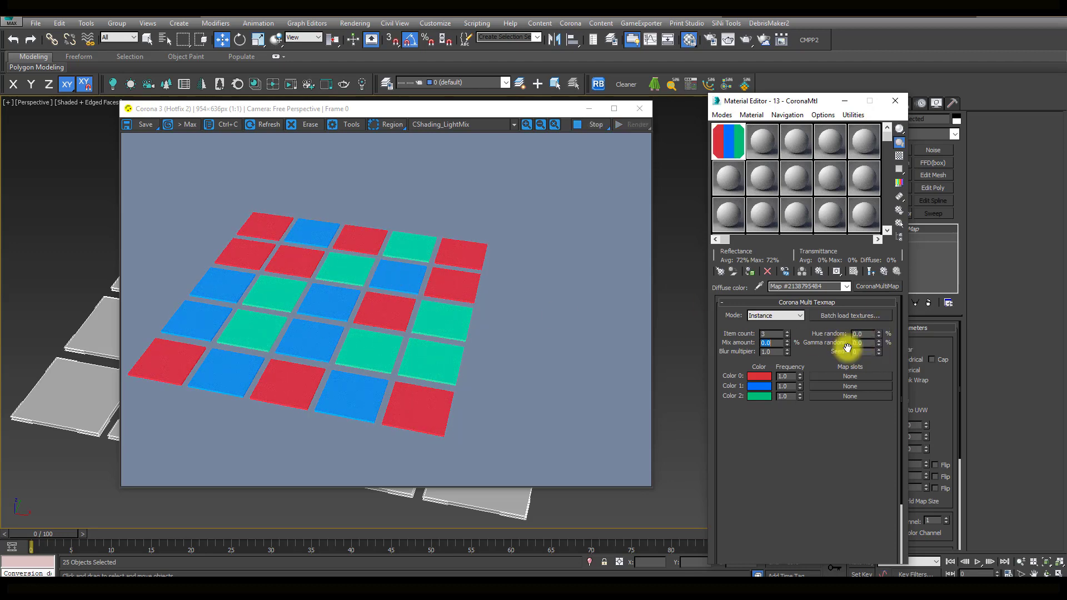
{"action": "left_click_drag", "start_coordinate": [879, 340], "coordinate": [874, 234]}
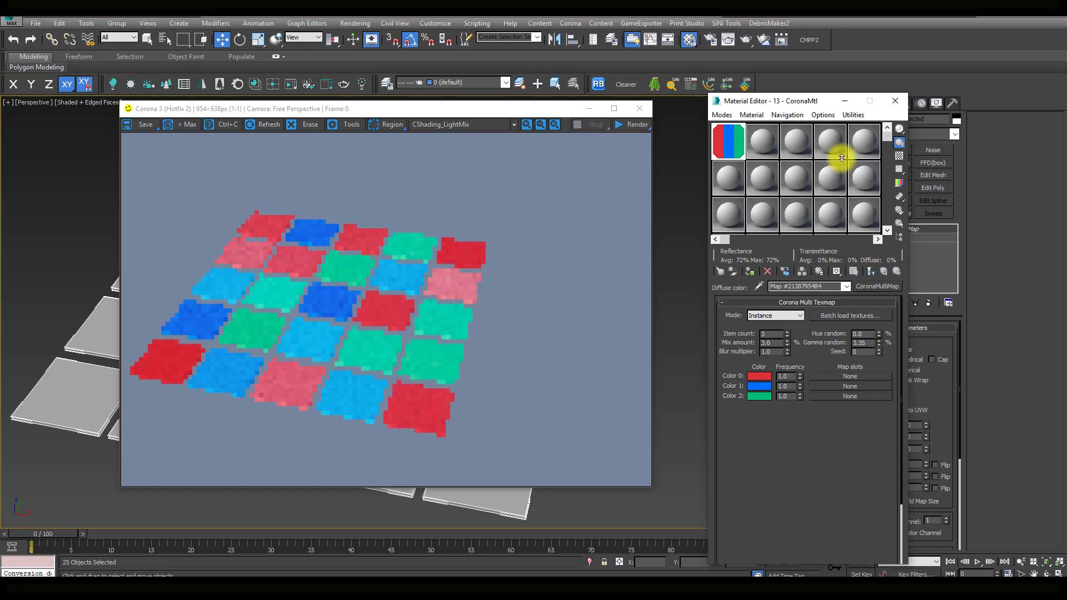
{"action": "left_click_drag", "start_coordinate": [850, 317], "coordinate": [333, 329]}
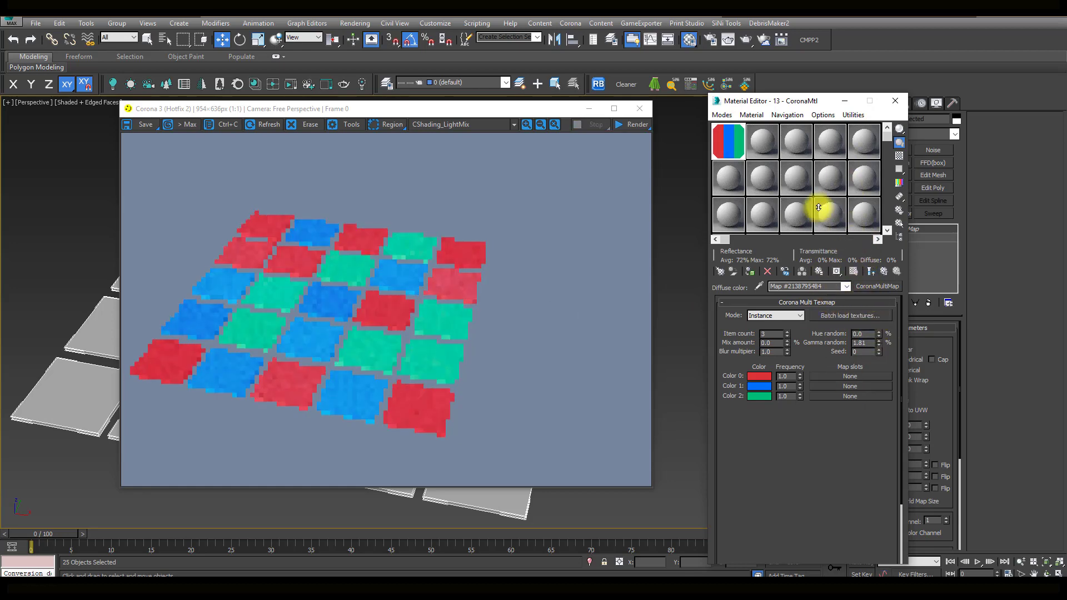
{"action": "right_click", "coordinate": [880, 344]}
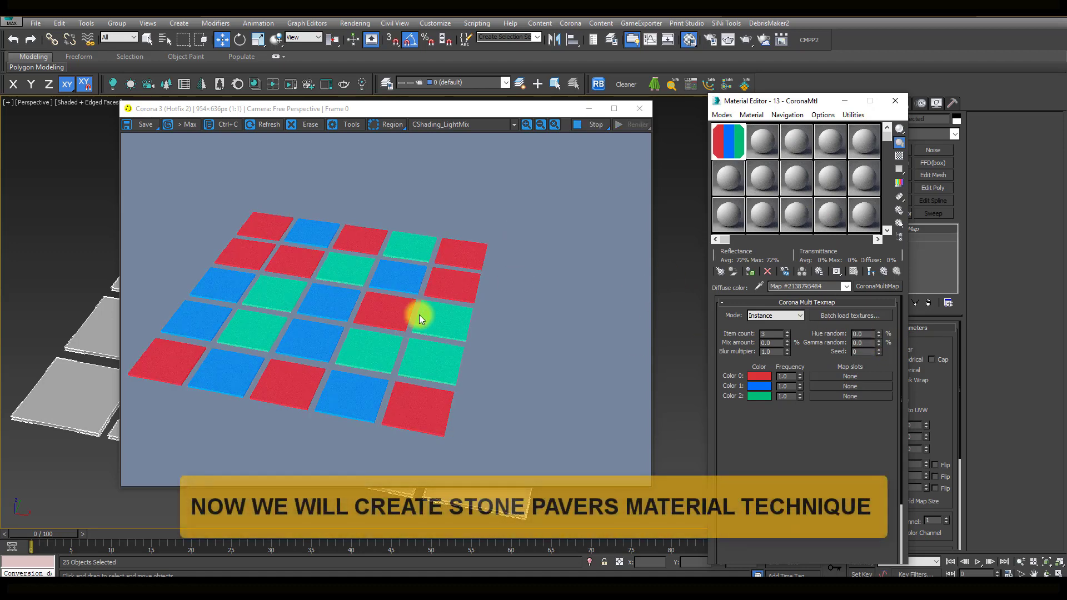
Load 'Archexteriors5_02_stone_1_diffuse copy.jpg' as a CoronaBitmap into the Color 0 slot
{"action": "left_click", "coordinate": [833, 377]}
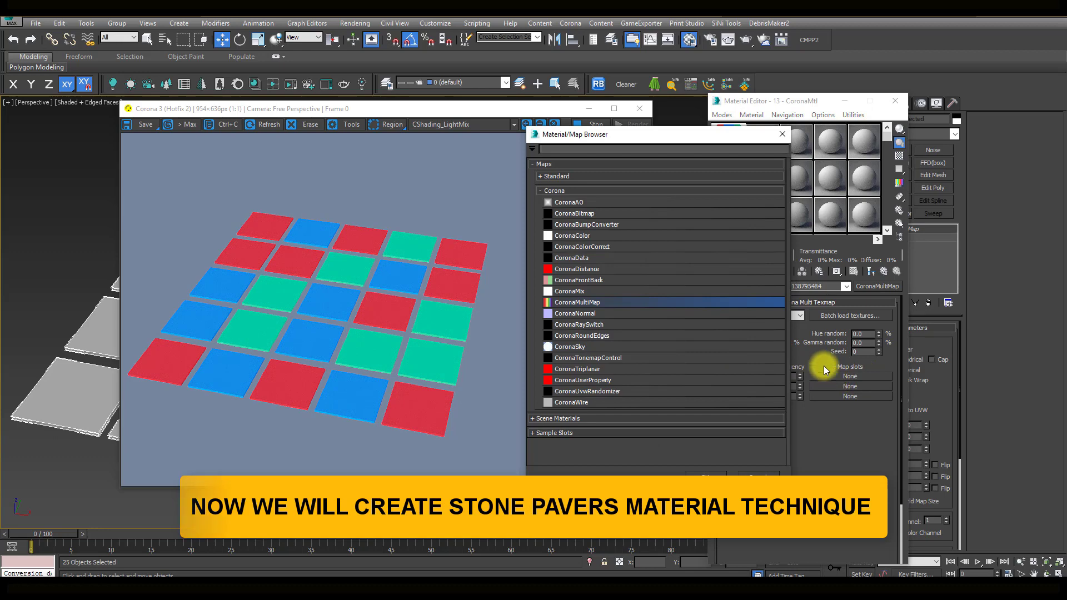
{"action": "left_click", "coordinate": [571, 191]}
{"action": "left_click", "coordinate": [558, 190]}
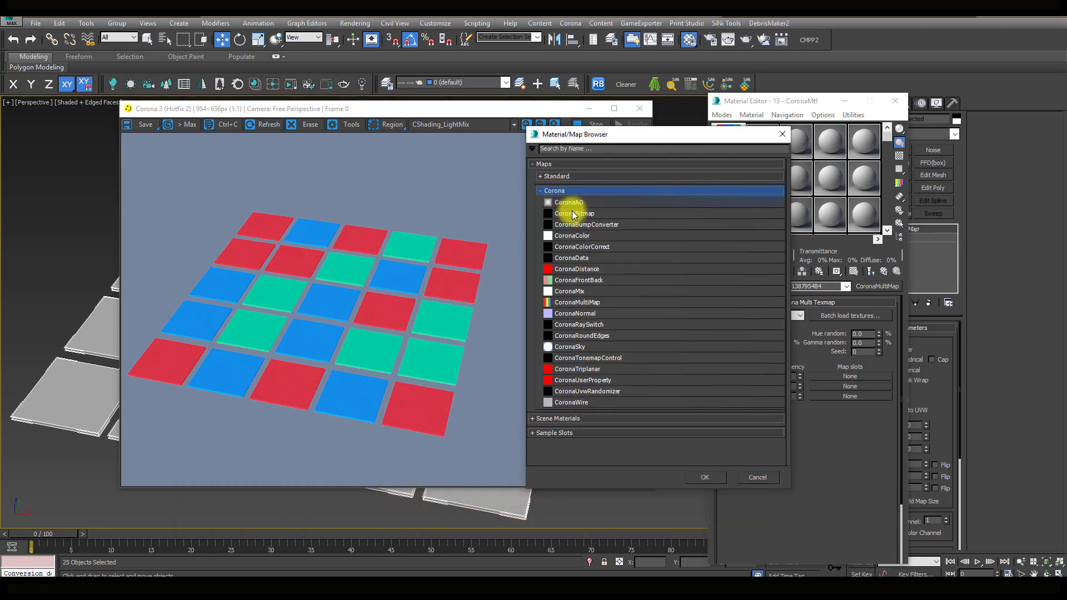
{"action": "double_click", "coordinate": [570, 216]}
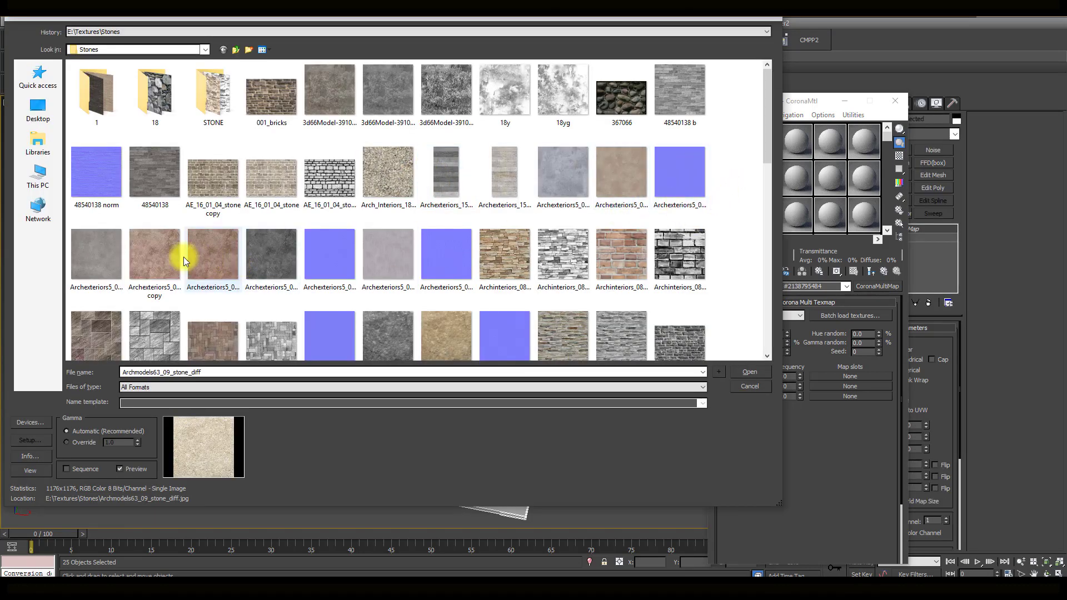
{"action": "left_click", "coordinate": [158, 258]}
{"action": "left_click", "coordinate": [34, 471]}
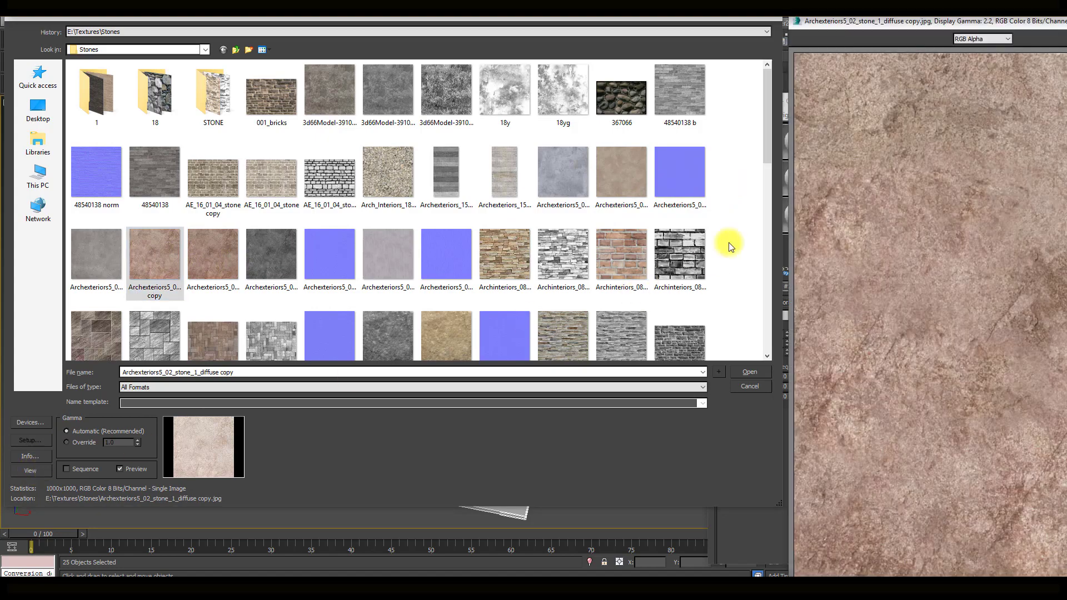
{"action": "left_click_drag", "start_coordinate": [900, 31], "coordinate": [295, 25]}
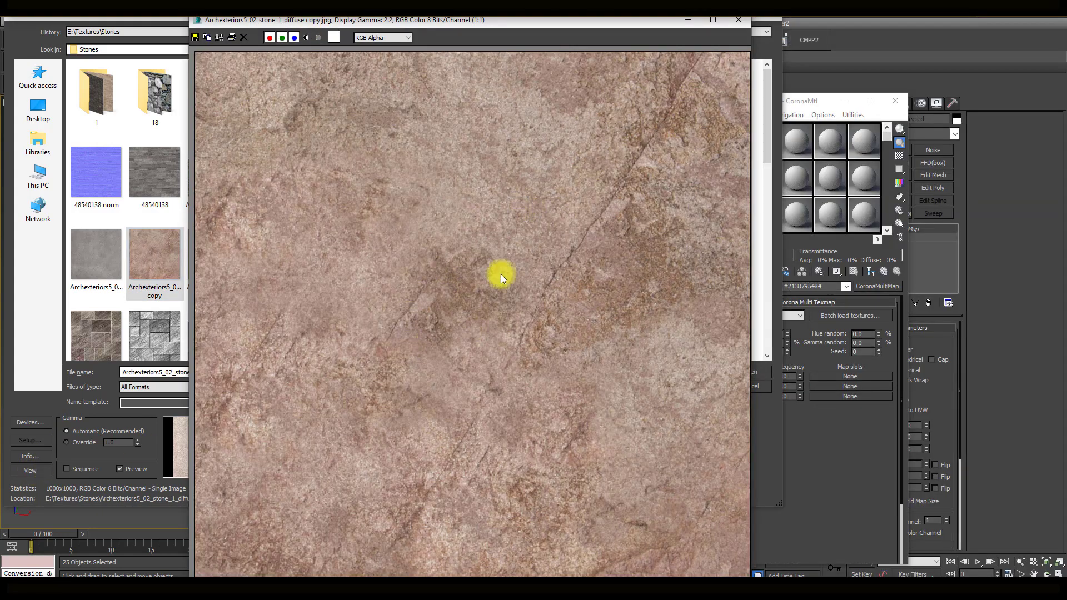
{"action": "left_click", "coordinate": [741, 22]}
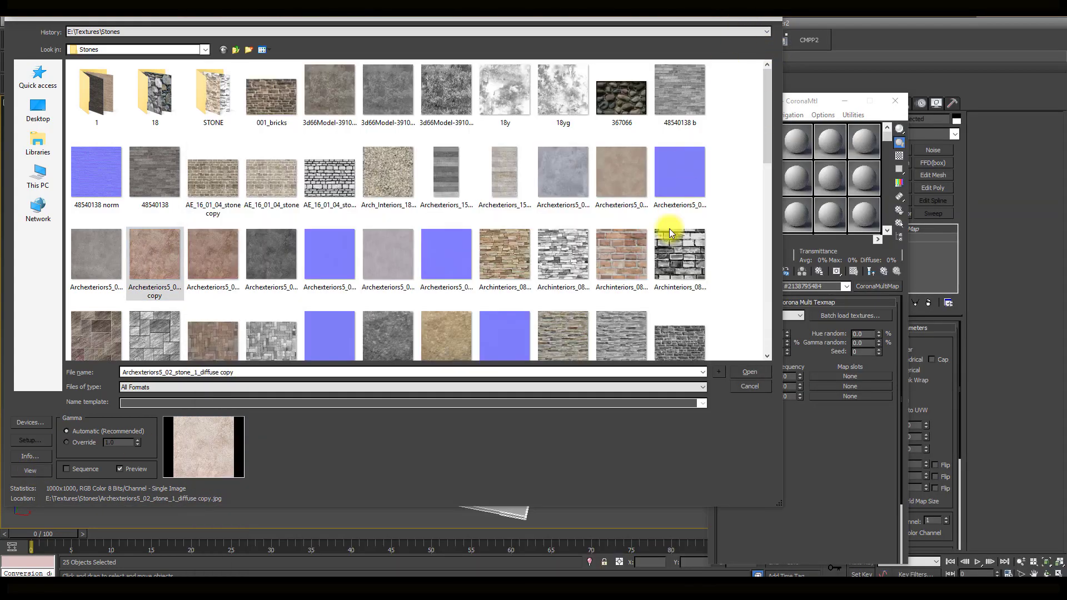
{"action": "left_click", "coordinate": [751, 371]}
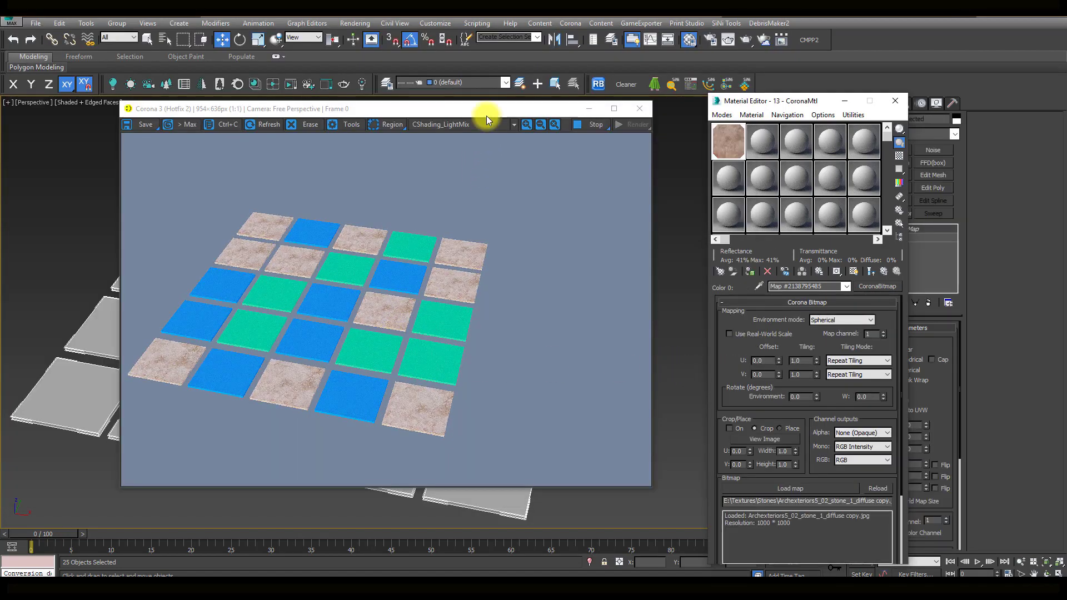
Instance the stone map into Color 1 and lower its Output RGB Level to 0.46
{"action": "mouse_move", "coordinate": [487, 111]}
{"action": "left_mouse_down"}
{"action": "mouse_move", "coordinate": [442, 412]}
{"action": "mouse_move", "coordinate": [462, 98]}
{"action": "left_mouse_up"}
{"action": "scroll", "coordinate": [439, 361], "scroll_direction": "up", "scroll_amount": 2}
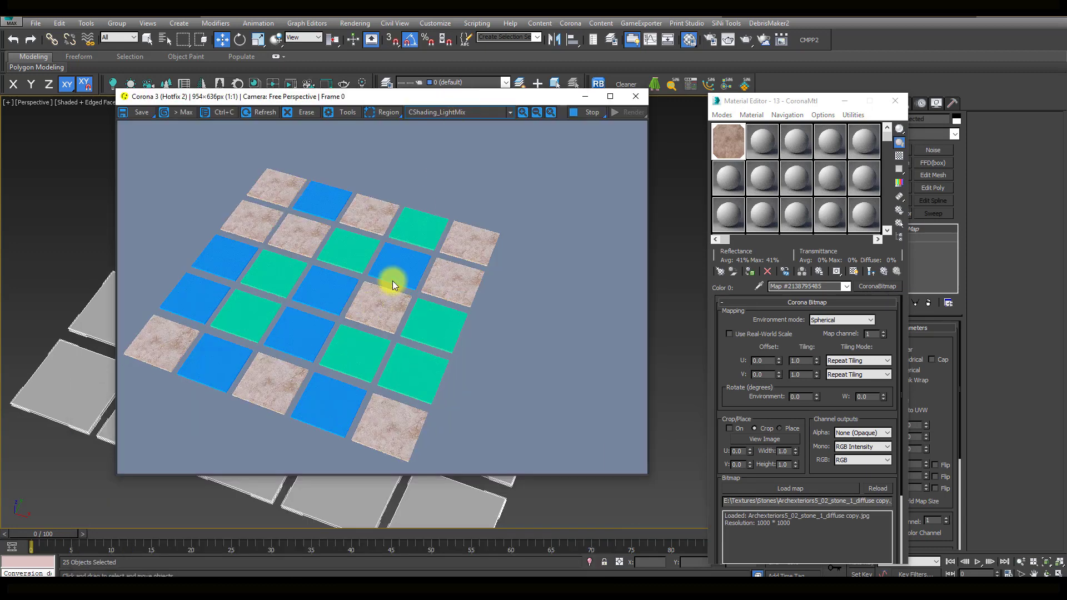
{"action": "left_click", "coordinate": [884, 274]}
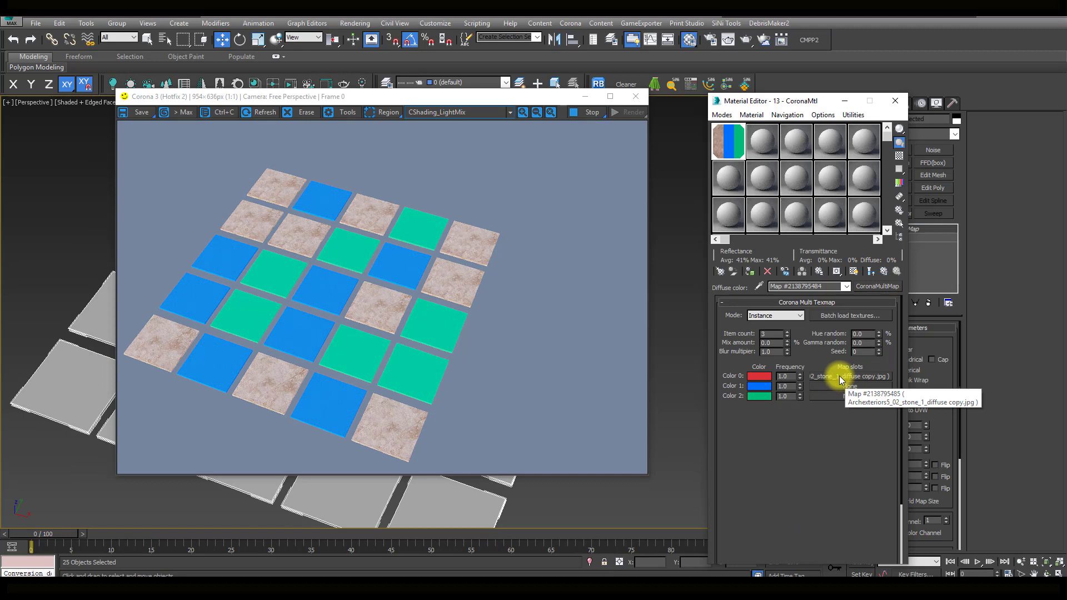
{"action": "left_click_drag", "start_coordinate": [840, 378], "coordinate": [844, 387]}
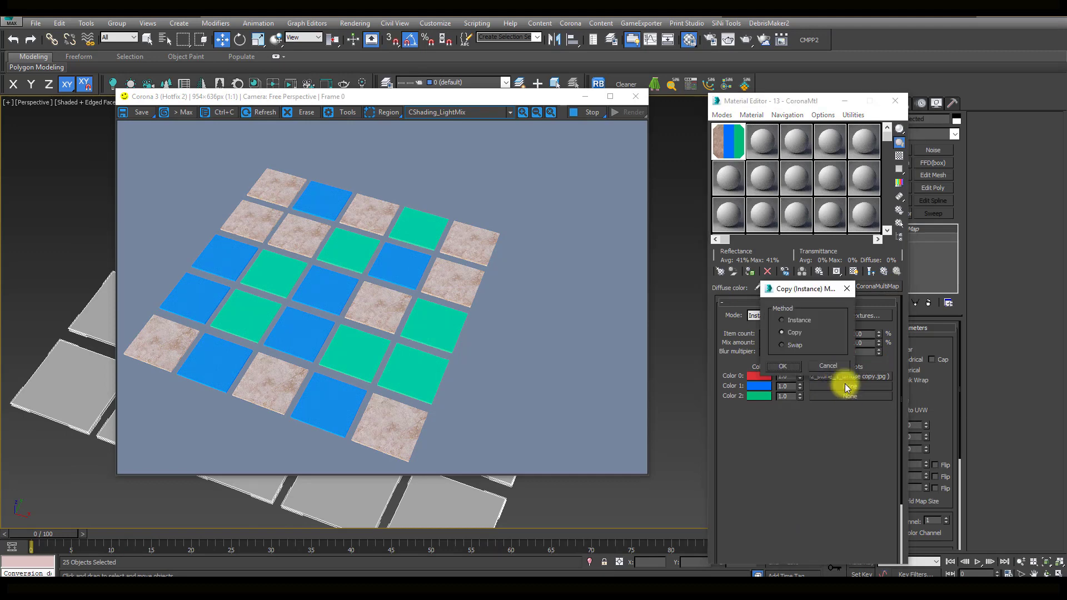
{"action": "left_click", "coordinate": [789, 367]}
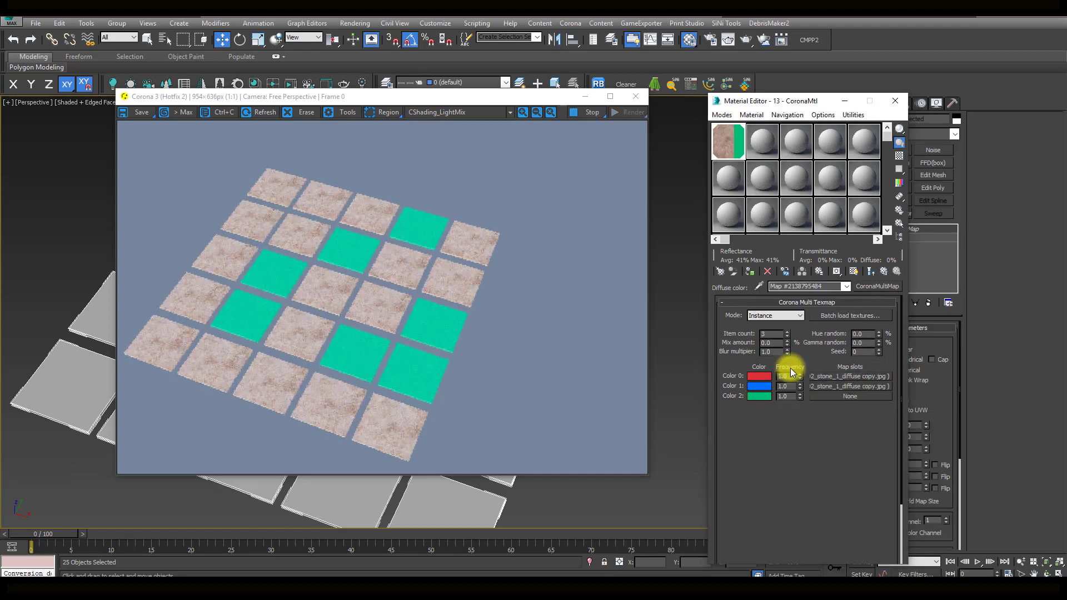
{"action": "left_click", "coordinate": [822, 392]}
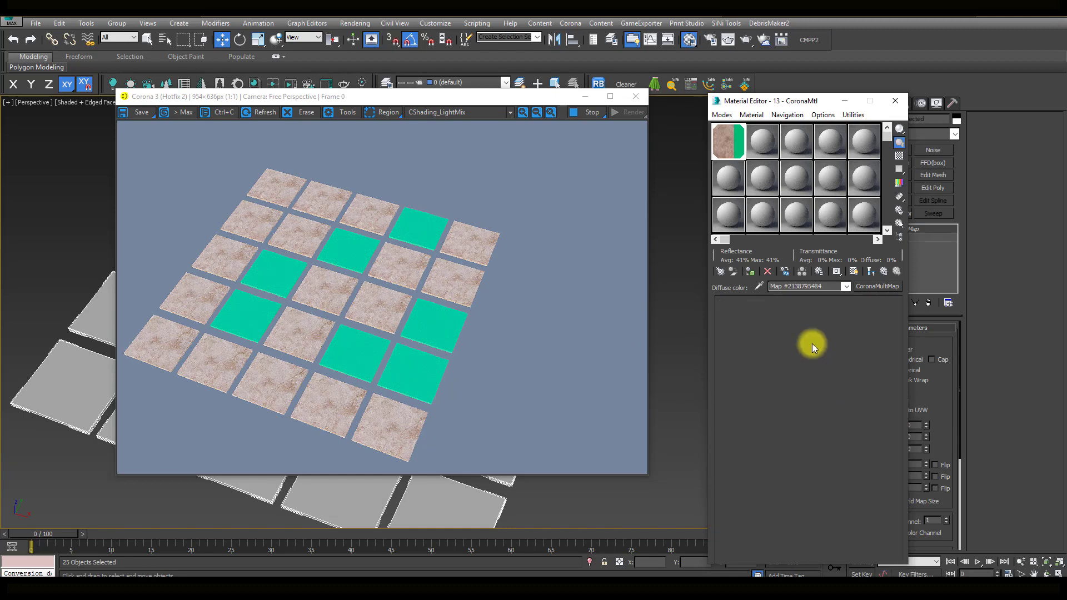
{"action": "right_click", "coordinate": [815, 332]}
{"action": "left_click", "coordinate": [833, 396]}
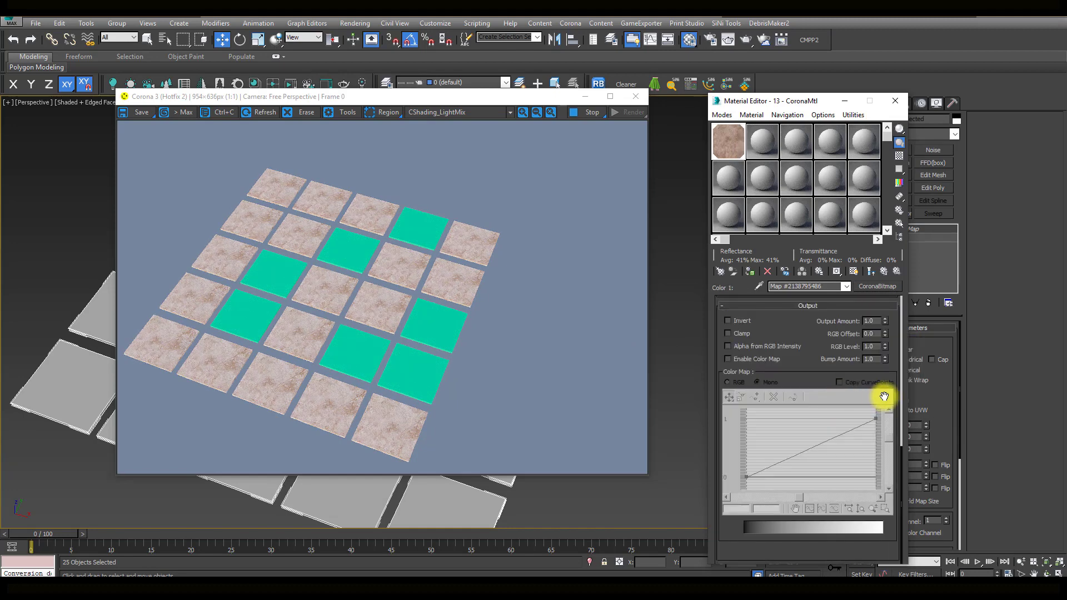
{"action": "left_click_drag", "start_coordinate": [885, 346], "coordinate": [886, 374]}
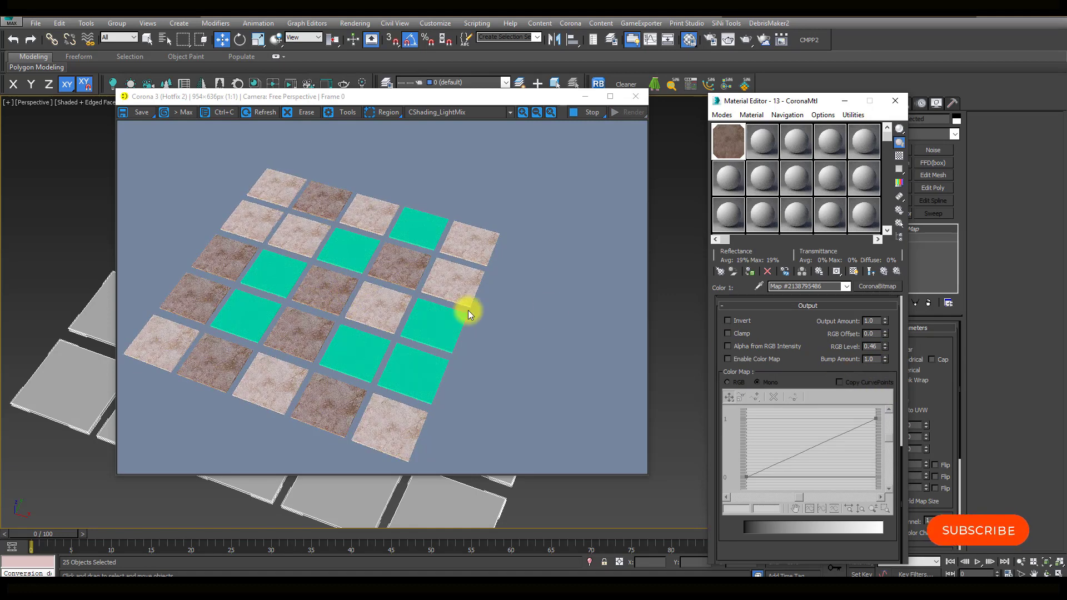
{"action": "left_click", "coordinate": [884, 273]}
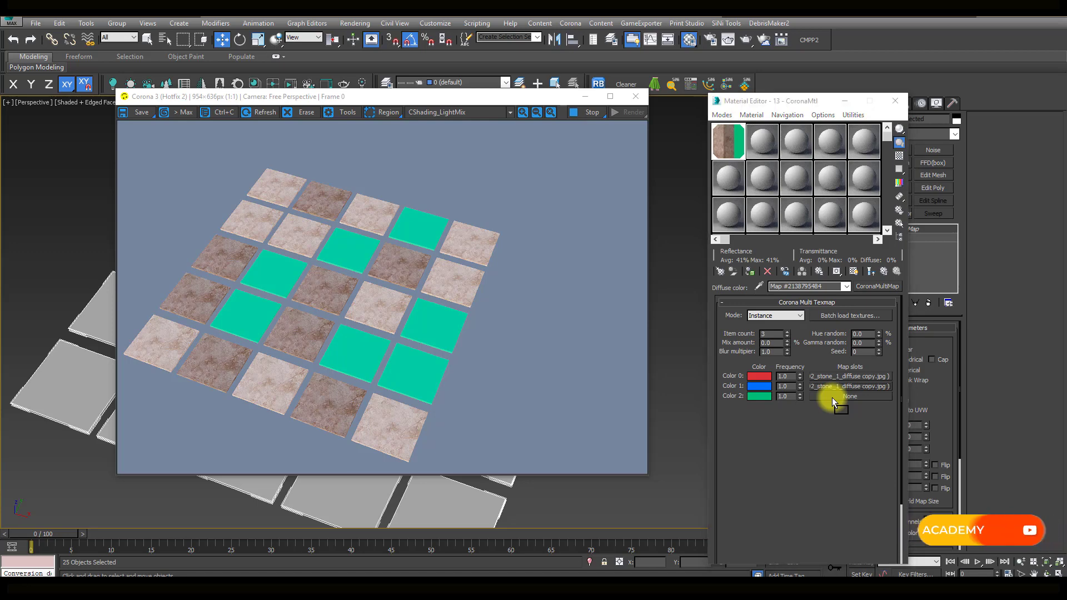
Copy the stone map into Color 2 and darken its RGB Level to about 0.17
{"action": "left_click_drag", "start_coordinate": [832, 391], "coordinate": [832, 397]}
{"action": "left_click", "coordinate": [789, 365]}
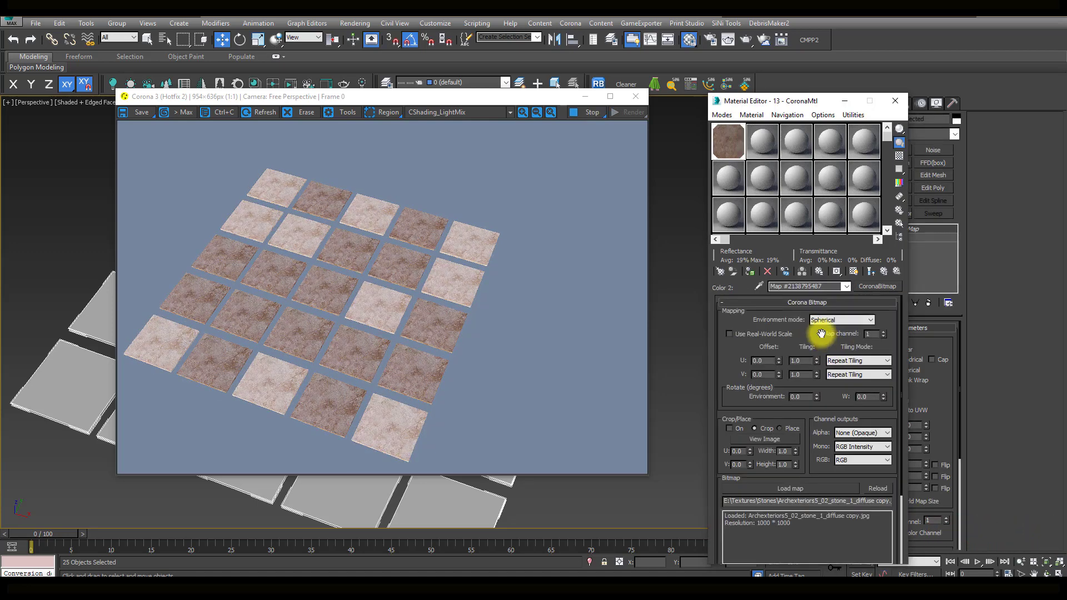
{"action": "right_click", "coordinate": [824, 335]}
{"action": "left_click", "coordinate": [827, 383]}
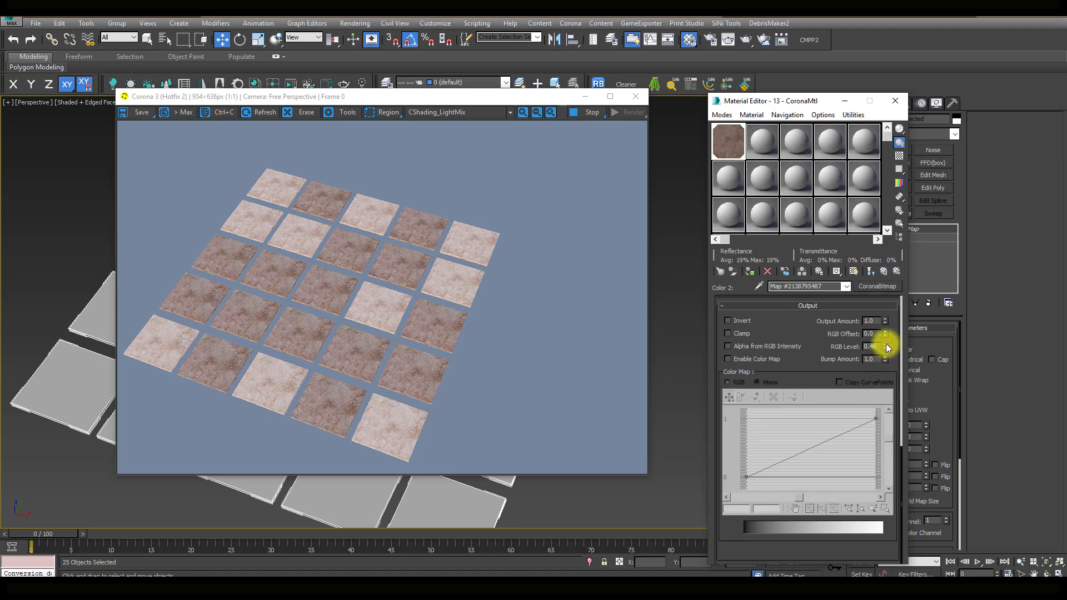
{"action": "left_click_drag", "start_coordinate": [885, 347], "coordinate": [886, 357]}
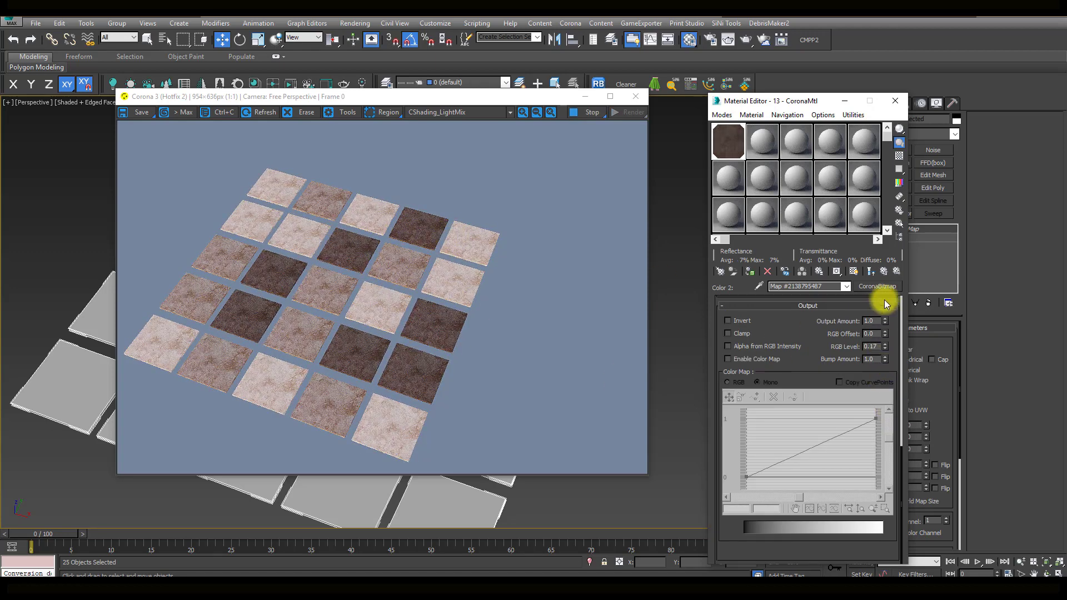
{"action": "left_click", "coordinate": [883, 270]}
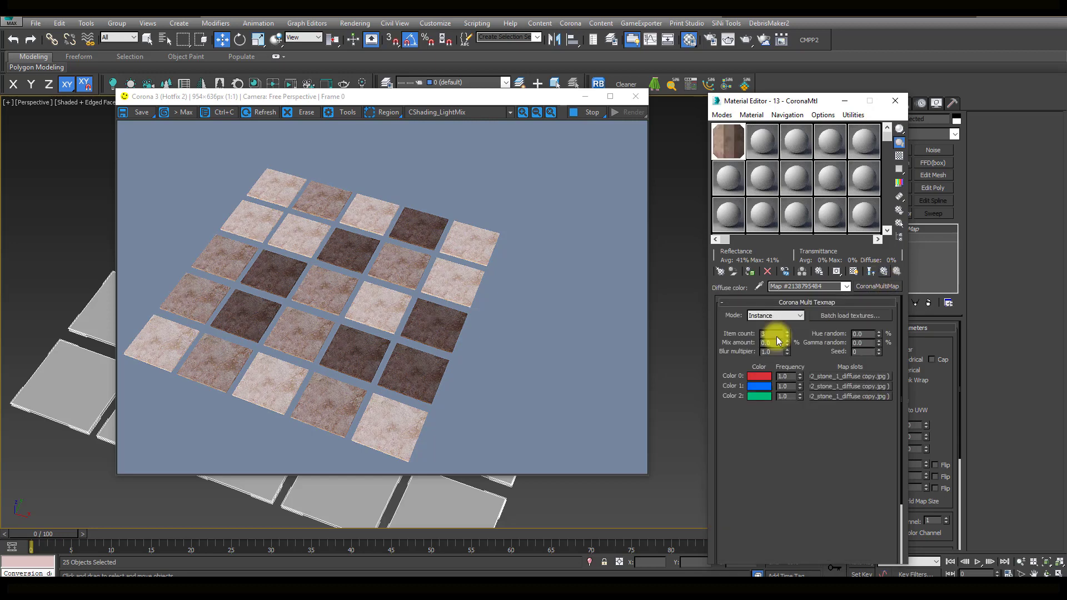
Clear the Color 1 and Color 2 maps and refill both with copies of Color 0's stone map
{"action": "right_click", "coordinate": [838, 391]}
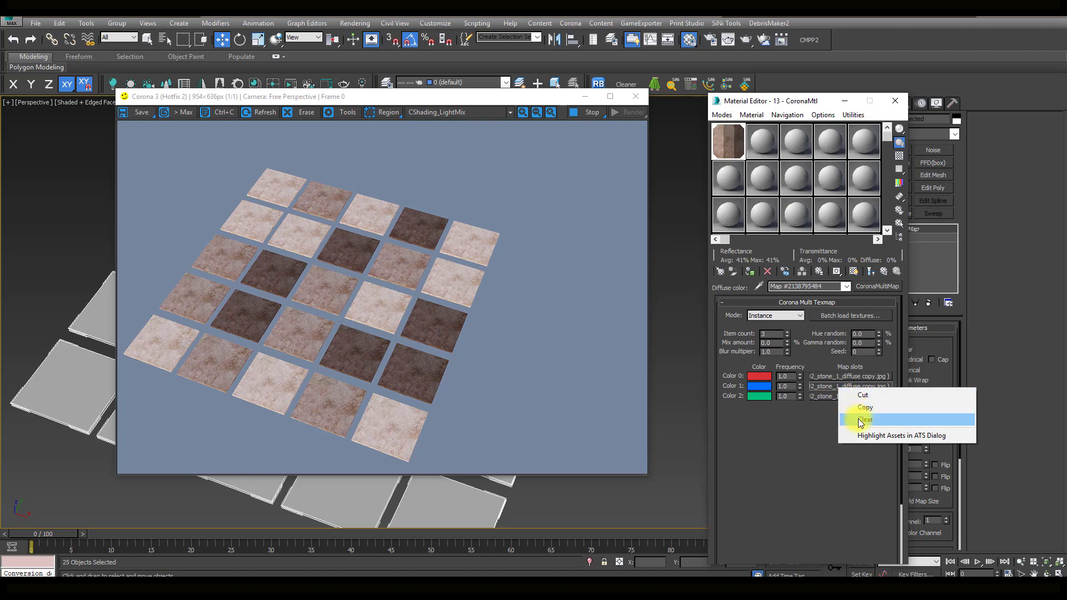
{"action": "left_click", "coordinate": [862, 423]}
{"action": "right_click", "coordinate": [836, 397]}
{"action": "left_click", "coordinate": [862, 427]}
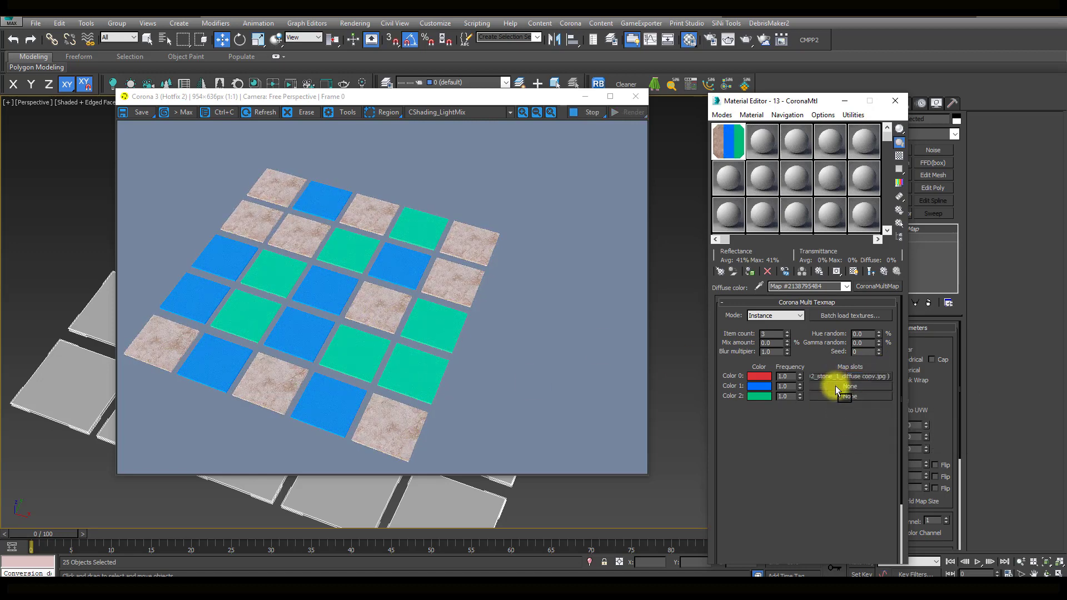
{"action": "left_click_drag", "start_coordinate": [836, 383], "coordinate": [835, 386]}
{"action": "left_click", "coordinate": [789, 364]}
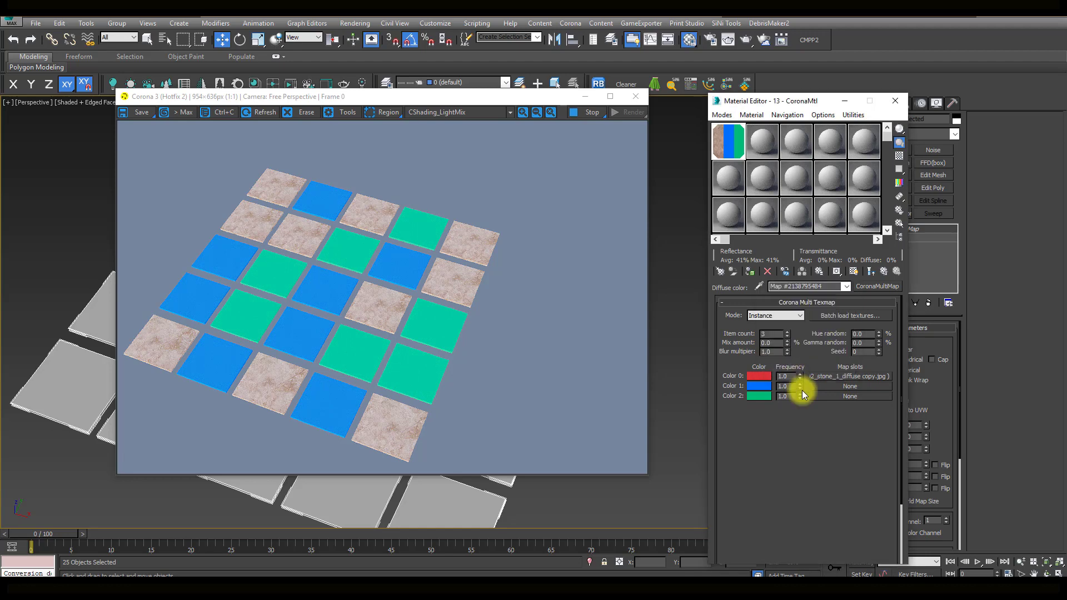
{"action": "left_click_drag", "start_coordinate": [838, 386], "coordinate": [839, 397]}
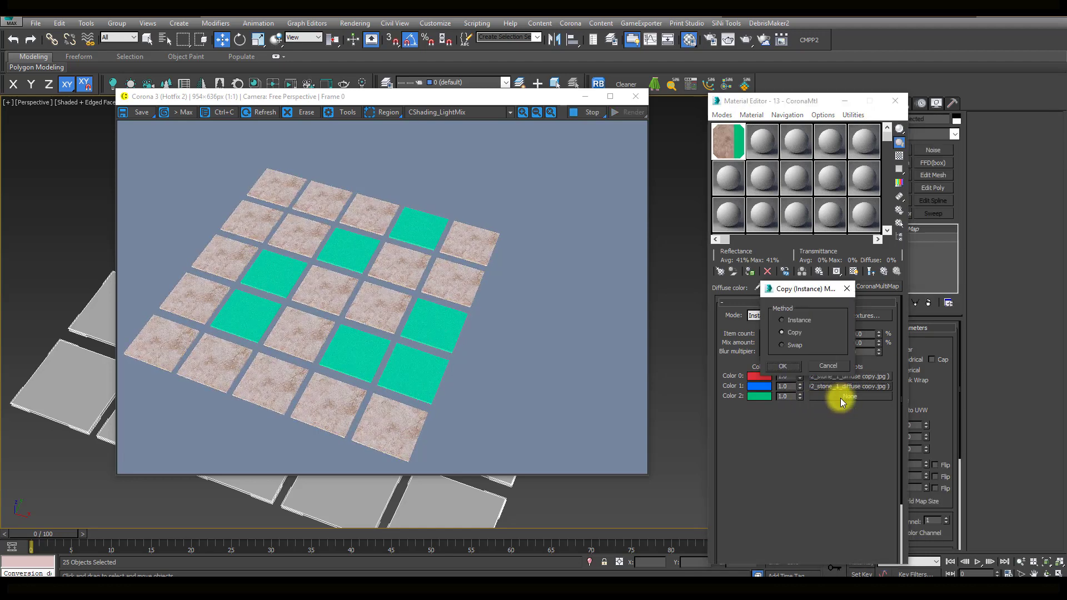
{"action": "left_click", "coordinate": [785, 365]}
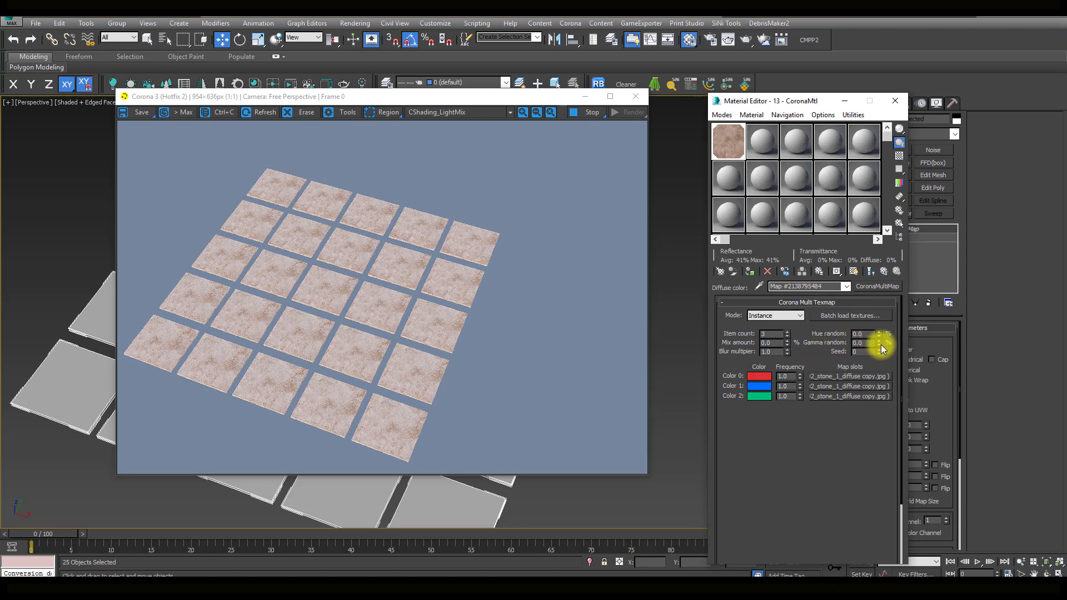
Raise the Corona Multi Texmap's Gamma random spinner to about 6.983
{"action": "left_click_drag", "start_coordinate": [881, 342], "coordinate": [857, 151]}
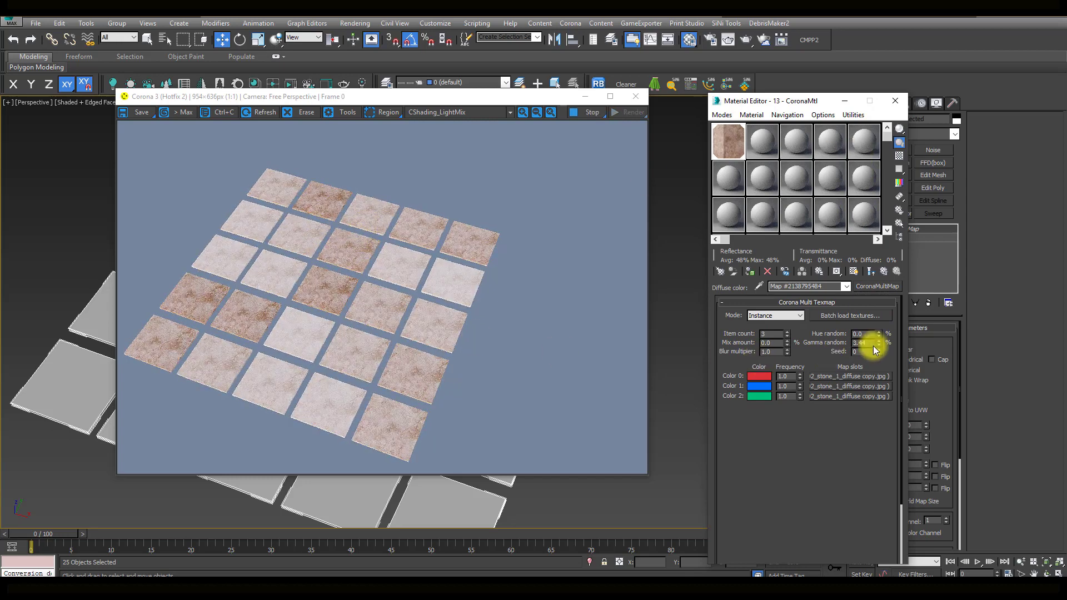
{"action": "mouse_move", "coordinate": [882, 346]}
{"action": "left_mouse_down"}
{"action": "mouse_move", "coordinate": [852, 219]}
{"action": "mouse_move", "coordinate": [857, 243]}
{"action": "left_mouse_up"}
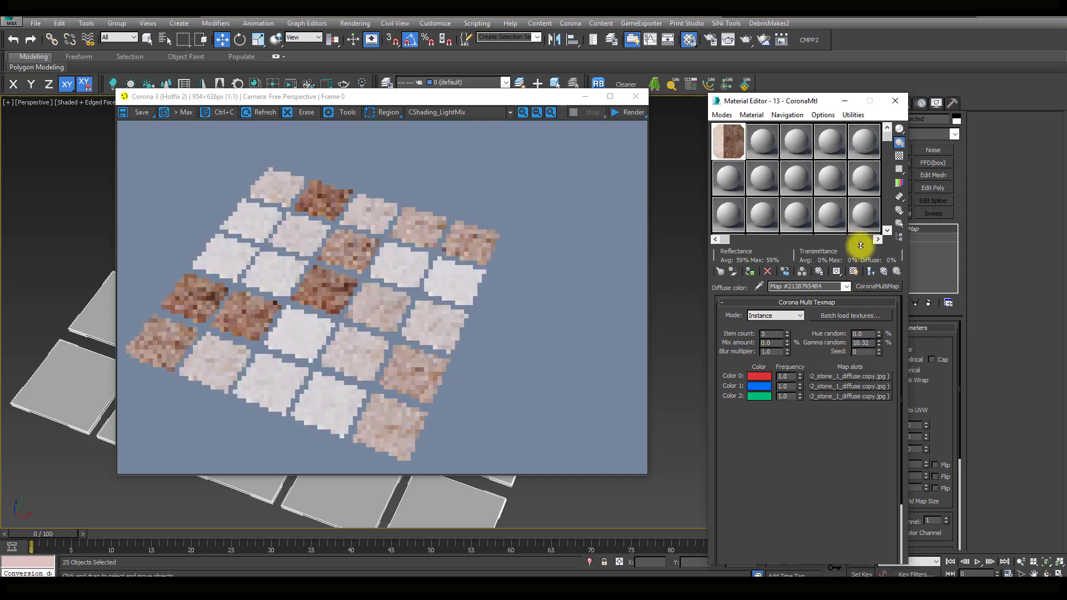
{"action": "mouse_move", "coordinate": [865, 317]}
{"action": "left_mouse_down"}
{"action": "mouse_move", "coordinate": [833, 104]}
{"action": "mouse_move", "coordinate": [831, 281]}
{"action": "left_mouse_up"}
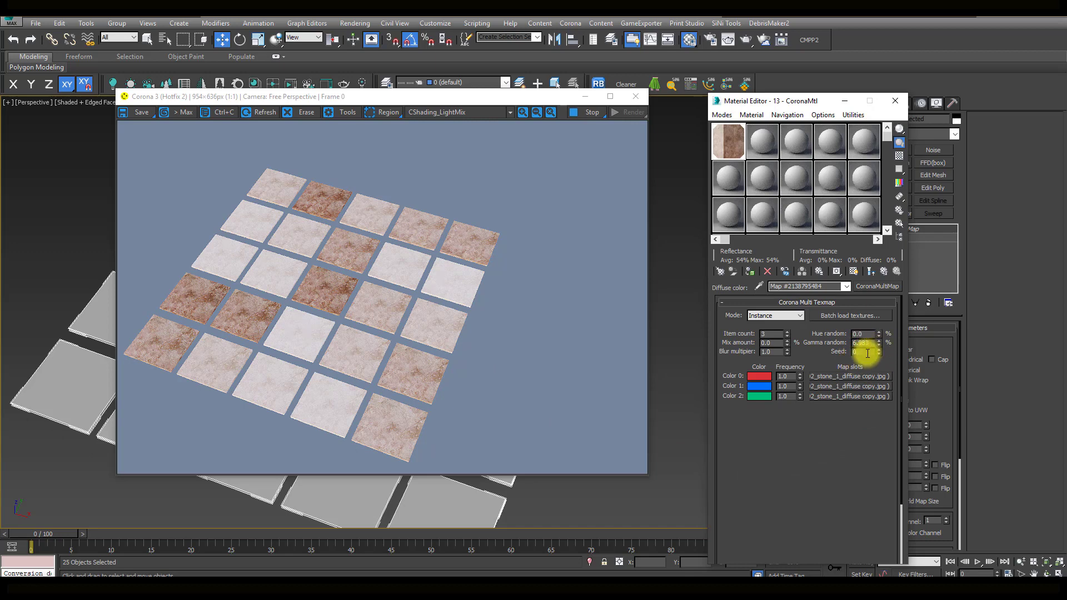
Add a fourth slot and load Archmodels63_09_stone_diff.jpg into Color 3
{"action": "left_click", "coordinate": [788, 332]}
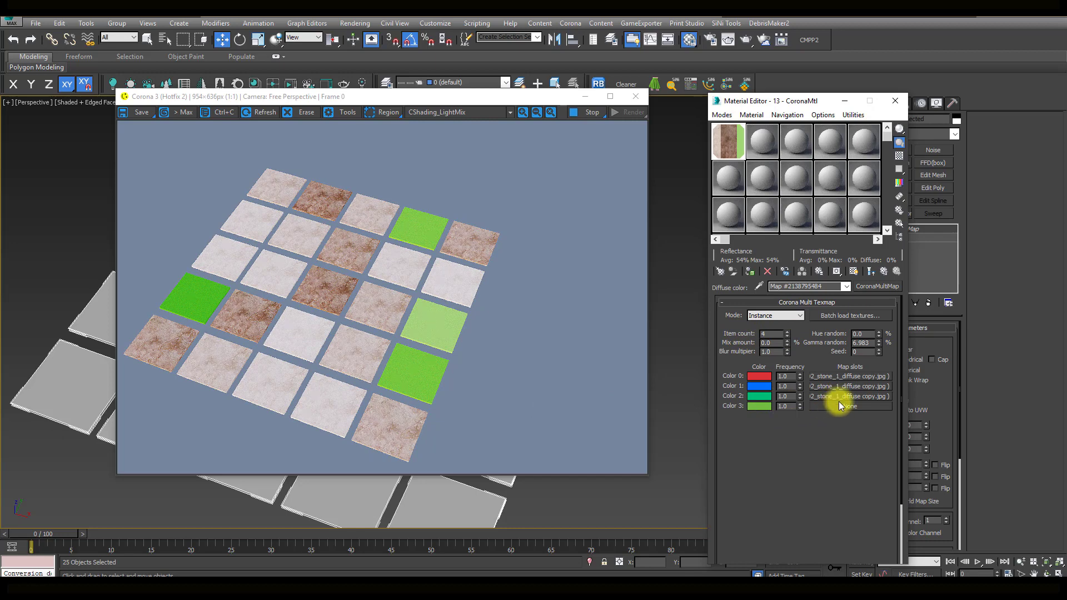
{"action": "left_click_drag", "start_coordinate": [839, 398], "coordinate": [841, 408]}
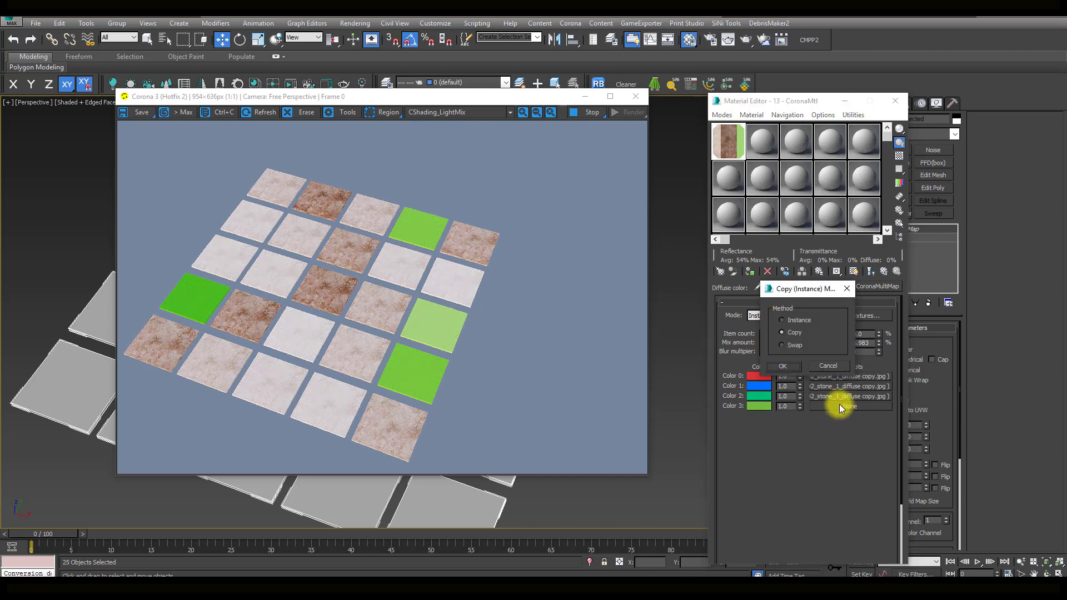
{"action": "left_click", "coordinate": [784, 365]}
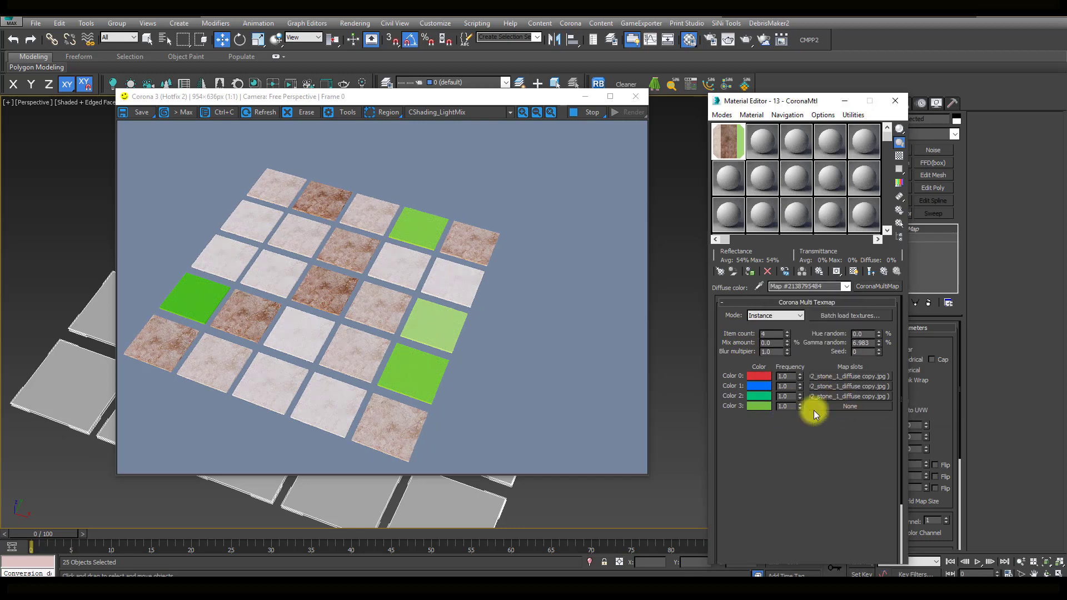
{"action": "left_click", "coordinate": [845, 408]}
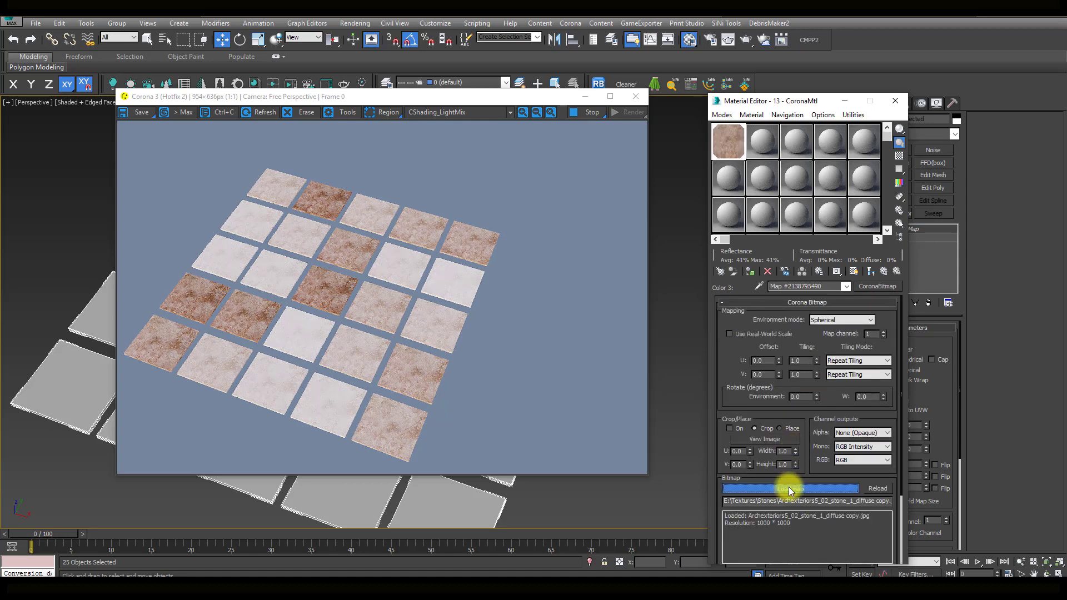
{"action": "left_click", "coordinate": [788, 487]}
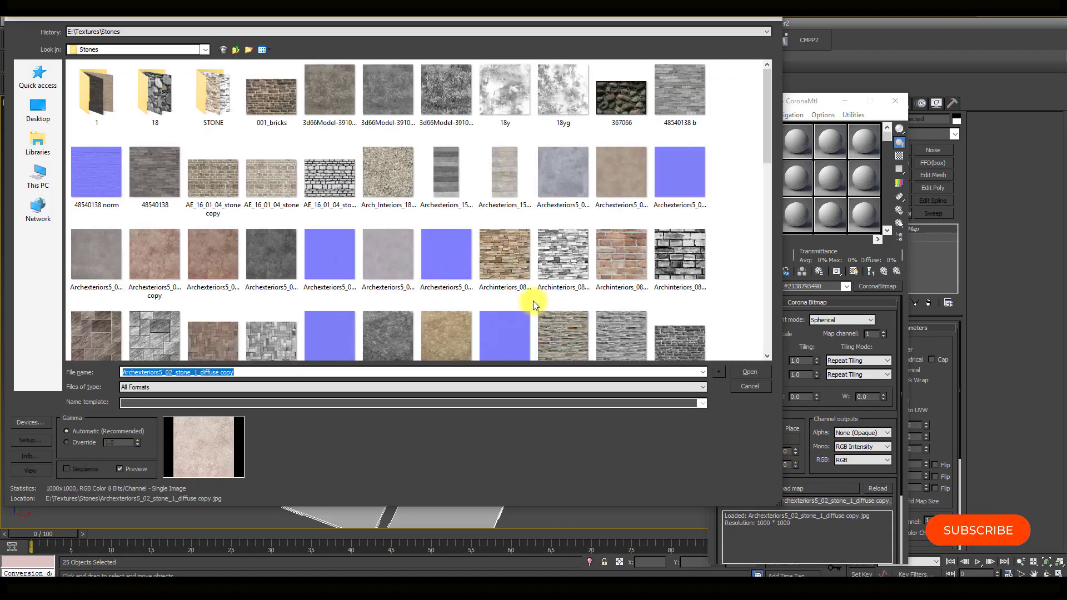
{"action": "scroll", "coordinate": [532, 302], "scroll_direction": "down", "scroll_amount": 3}
{"action": "left_click", "coordinate": [445, 219]}
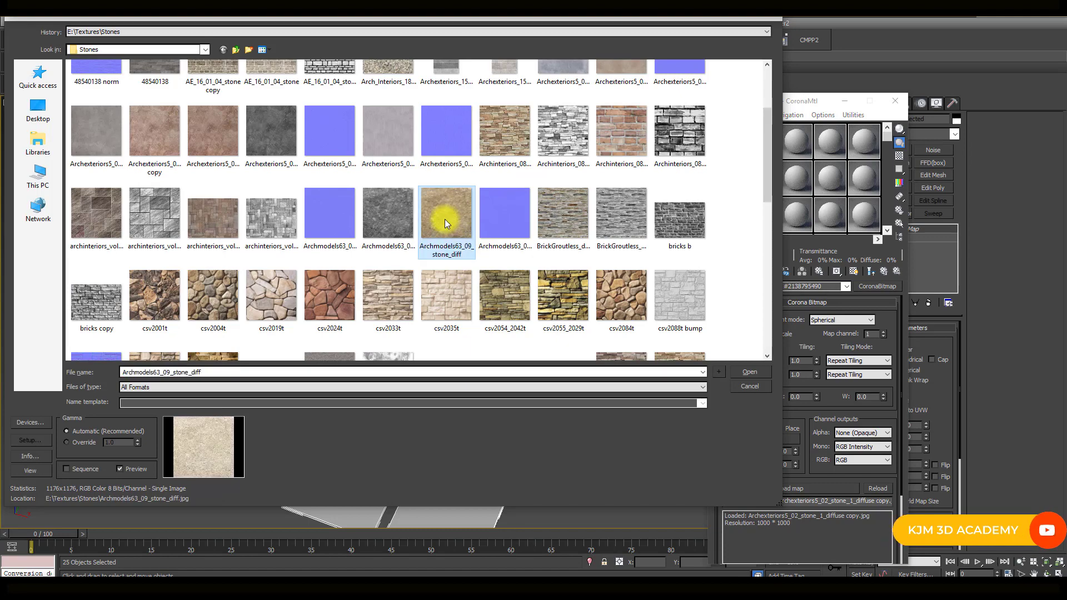
{"action": "left_click", "coordinate": [30, 470]}
{"action": "left_click_drag", "start_coordinate": [945, 133], "coordinate": [475, 135]}
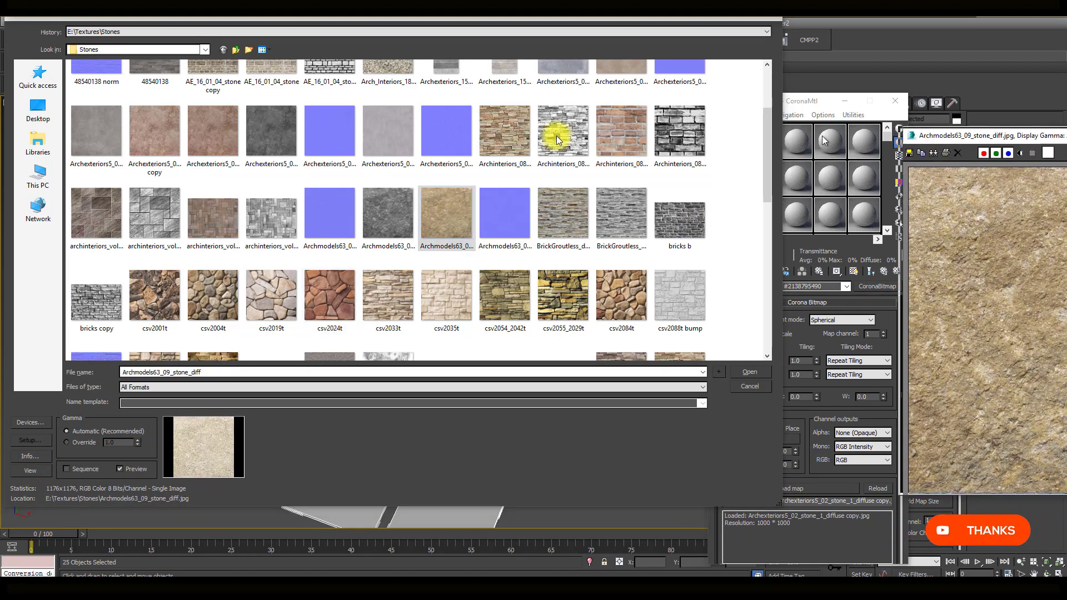
{"action": "left_click", "coordinate": [755, 136]}
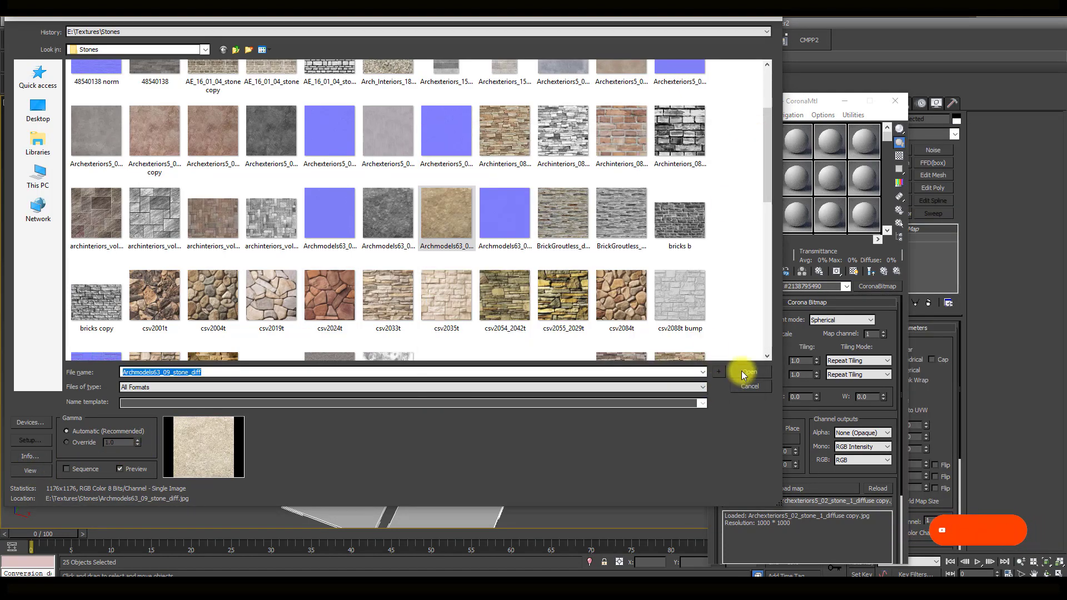
{"action": "left_click", "coordinate": [741, 371]}
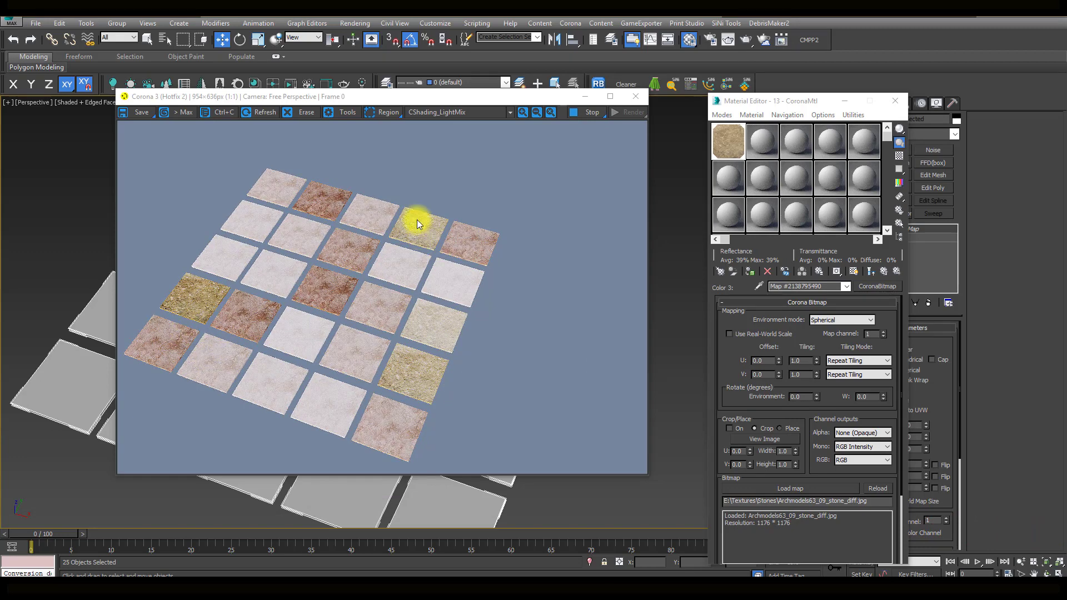
{"action": "left_click", "coordinate": [884, 271]}
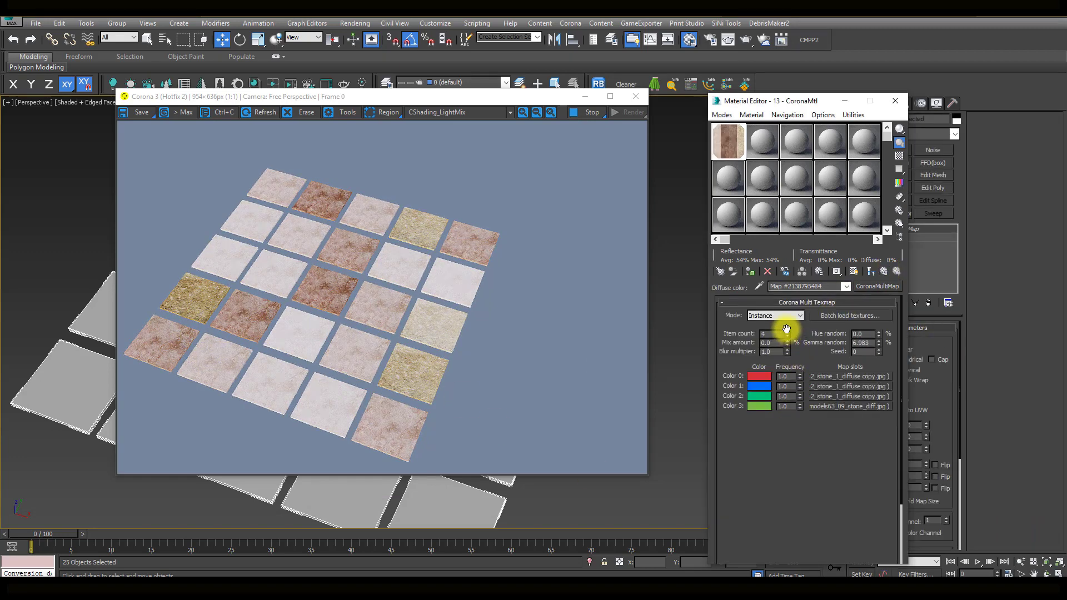
Add a fifth slot and load the dark stone image Archexteriors5_02_stone_1_disp.JPG into Color 4
{"action": "left_click", "coordinate": [787, 331]}
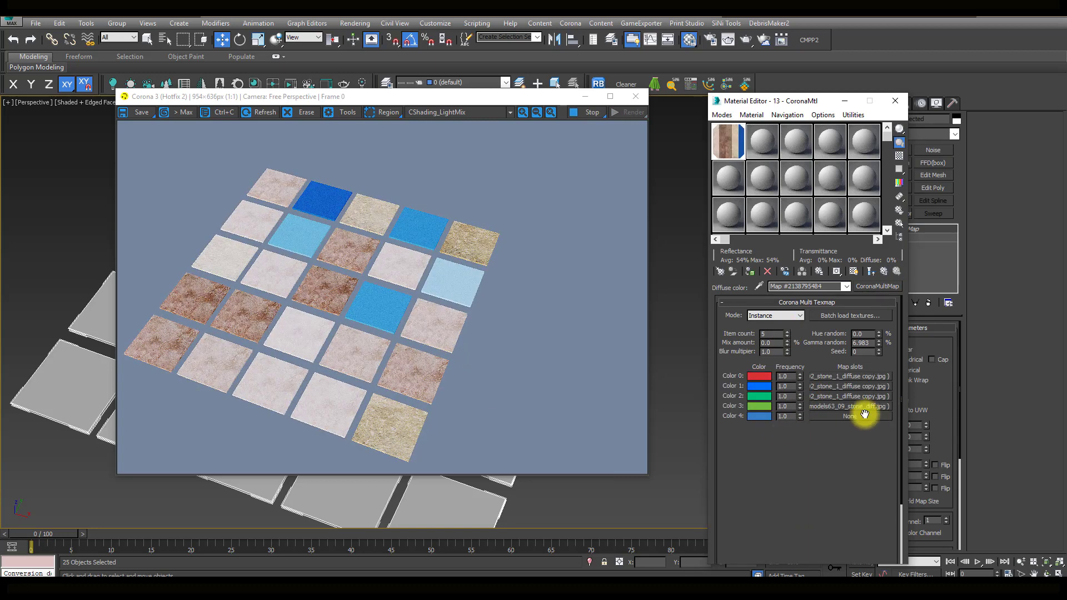
{"action": "left_click_drag", "start_coordinate": [859, 409], "coordinate": [859, 417]}
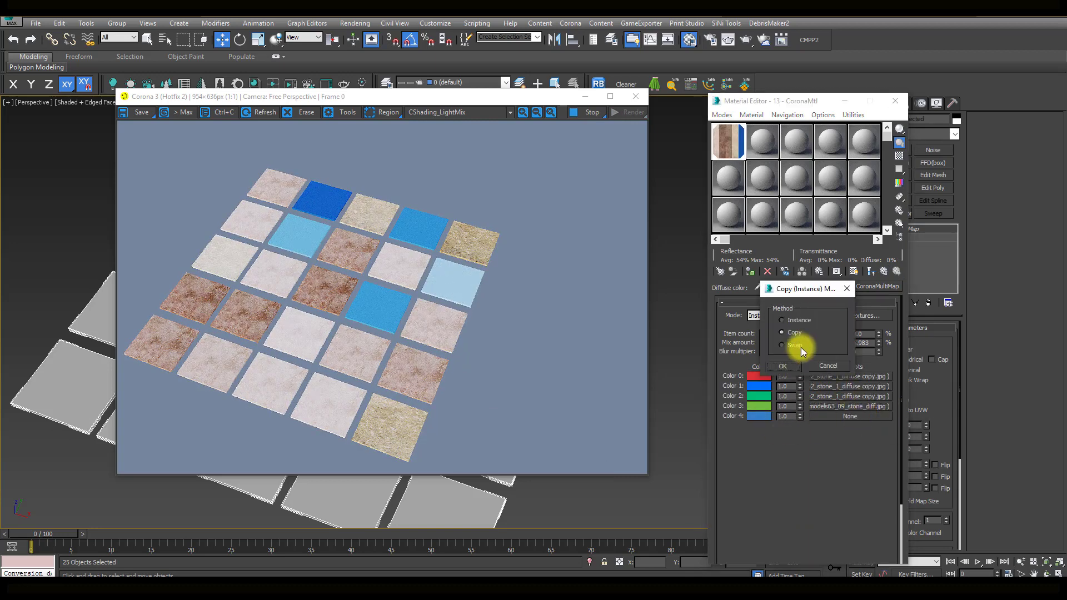
{"action": "left_click", "coordinate": [783, 366]}
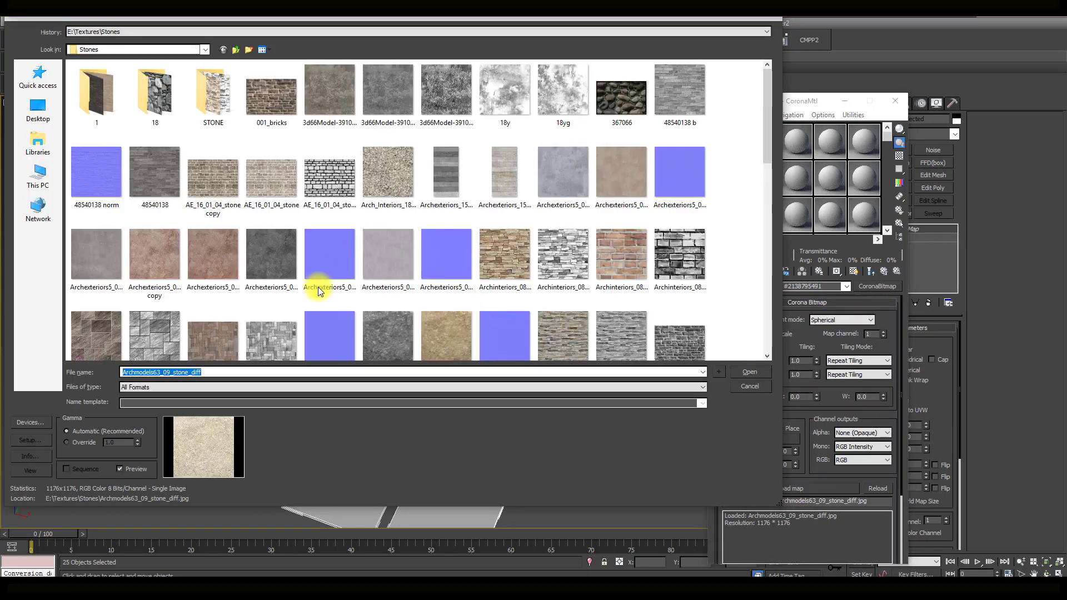
{"action": "double_click", "coordinate": [281, 258]}
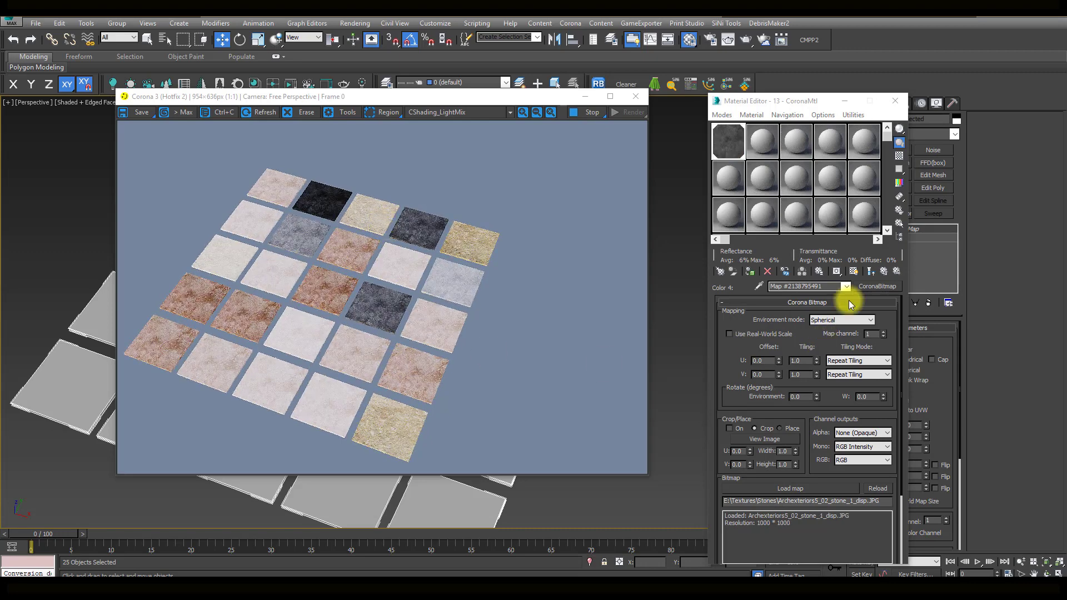
{"action": "left_click", "coordinate": [884, 271]}
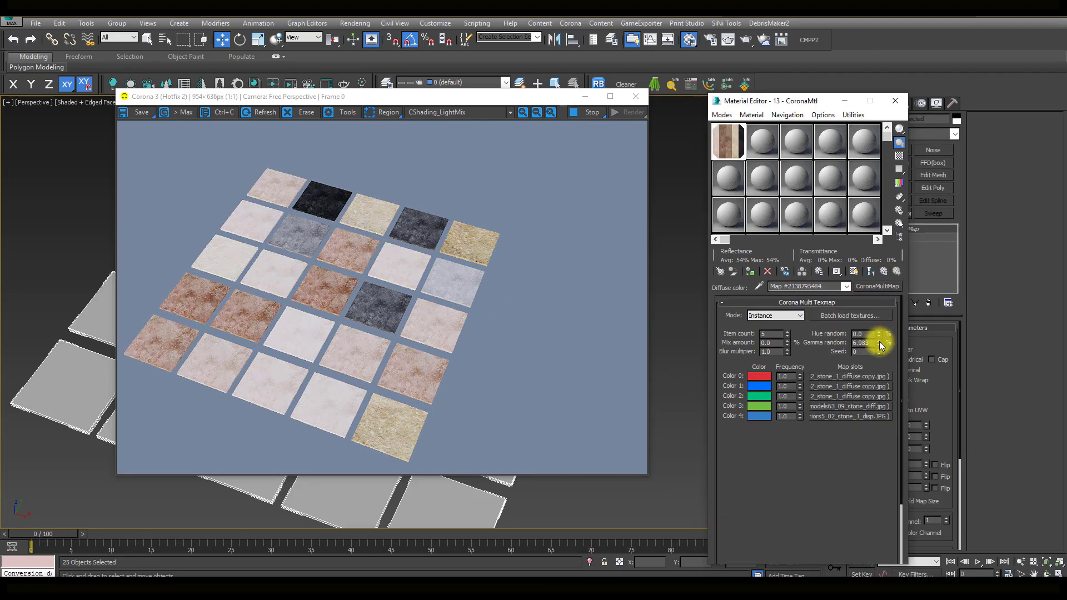
Set Gamma random to 7.123 and step the Seed up to 9
{"action": "mouse_move", "coordinate": [878, 342]}
{"action": "left_mouse_down"}
{"action": "mouse_move", "coordinate": [881, 442]}
{"action": "mouse_move", "coordinate": [853, 260]}
{"action": "mouse_move", "coordinate": [861, 340]}
{"action": "left_mouse_up"}
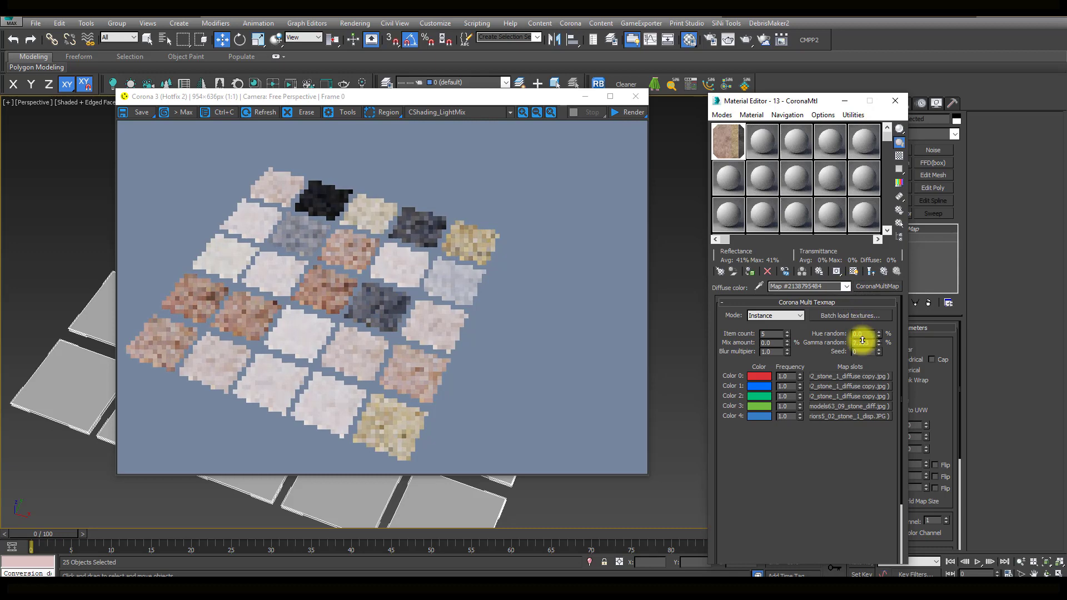
{"action": "left_click_drag", "start_coordinate": [862, 340], "coordinate": [860, 340]}
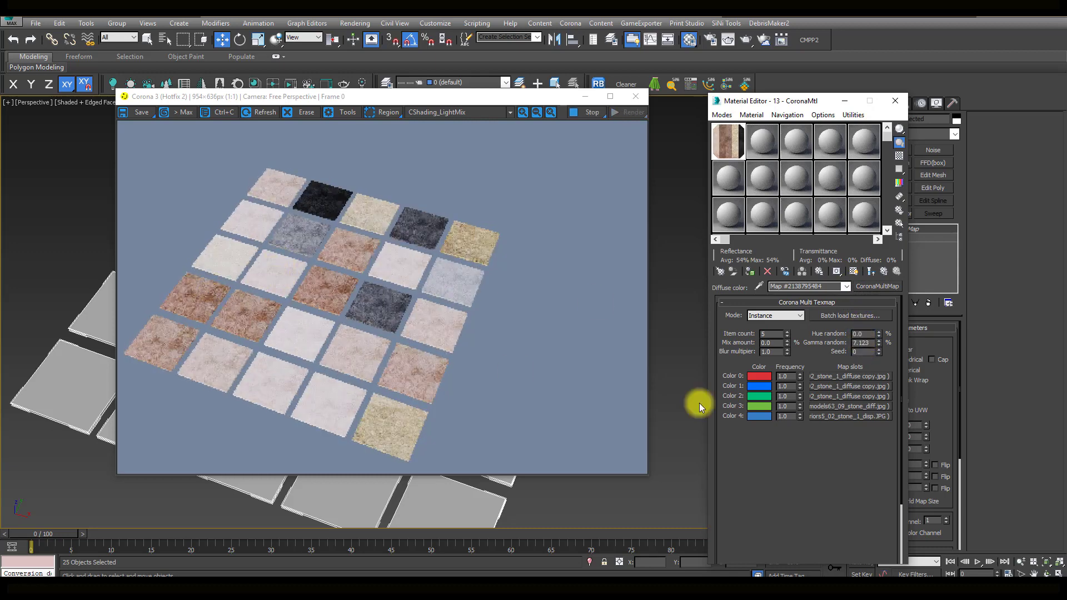
{"action": "left_click", "coordinate": [879, 349]}
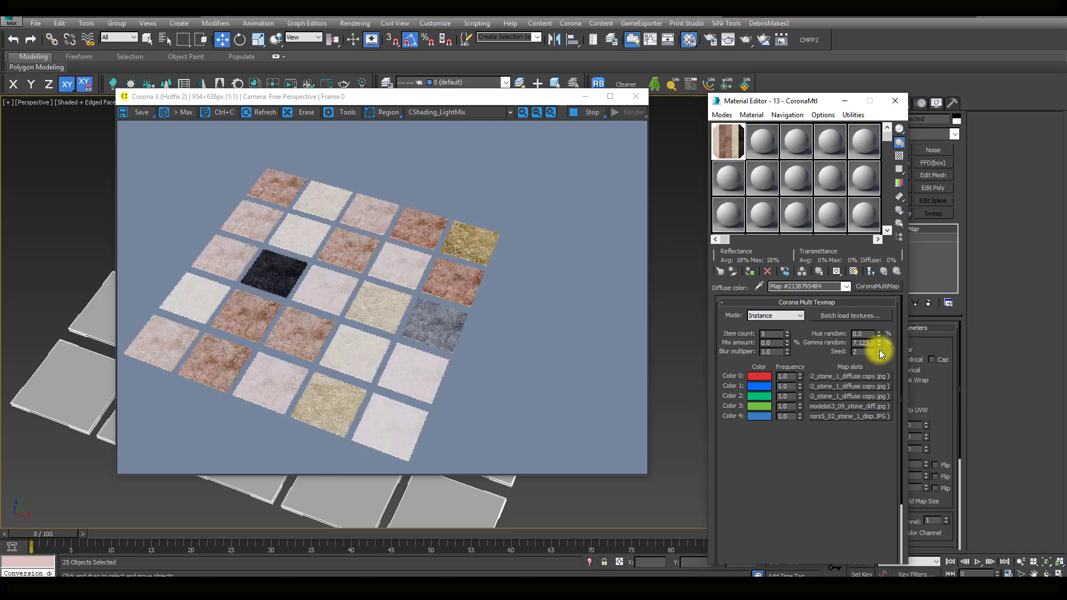
{"action": "left_click", "coordinate": [879, 350]}
{"action": "left_click", "coordinate": [879, 351]}
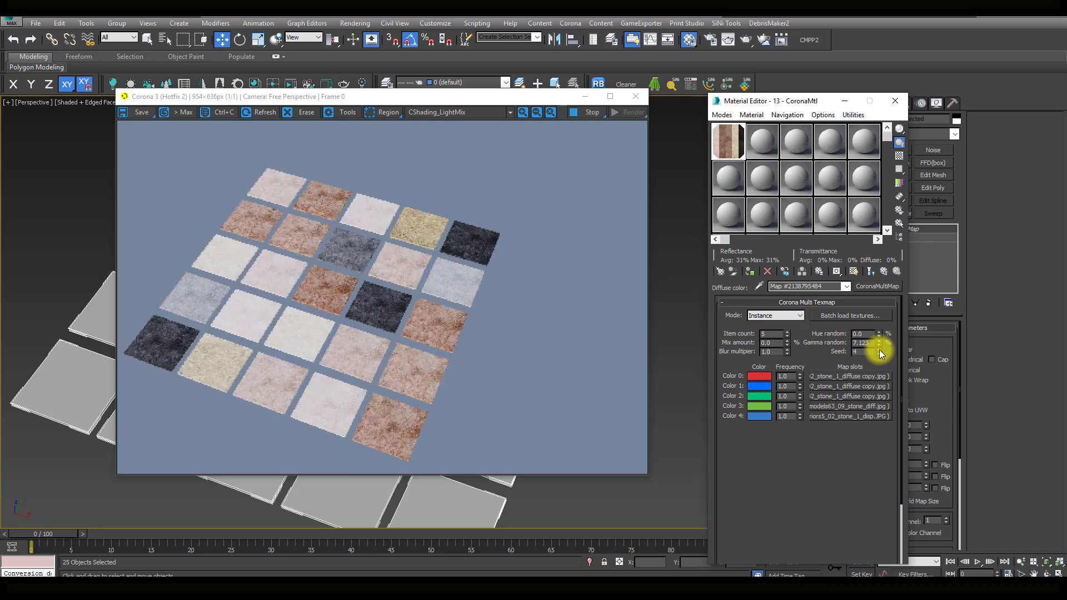
{"action": "left_click", "coordinate": [879, 351]}
{"action": "left_click", "coordinate": [880, 350]}
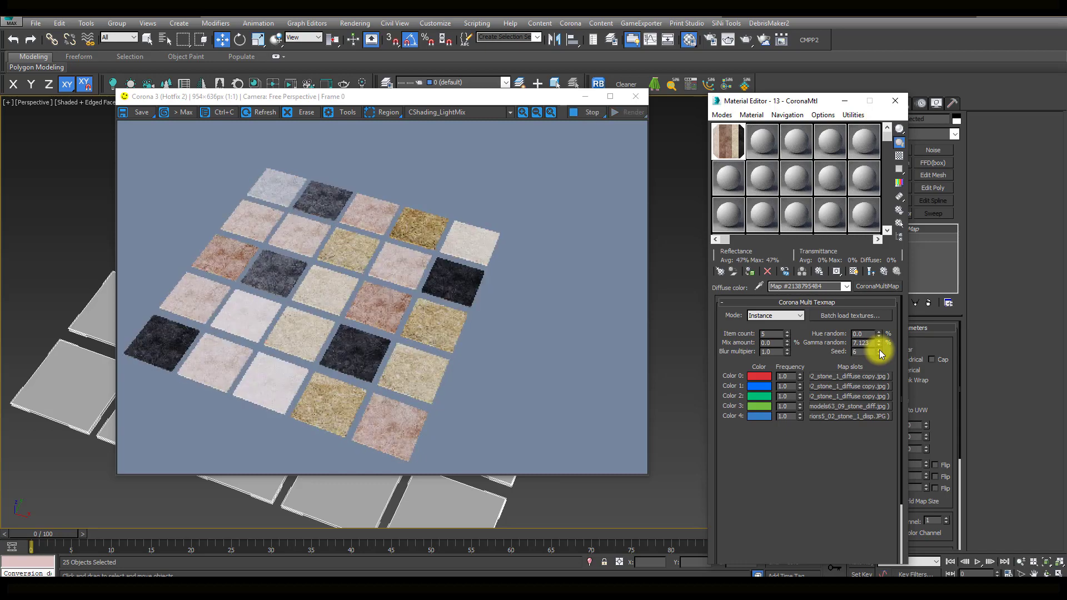
{"action": "left_click", "coordinate": [879, 351]}
{"action": "left_click", "coordinate": [879, 351]}
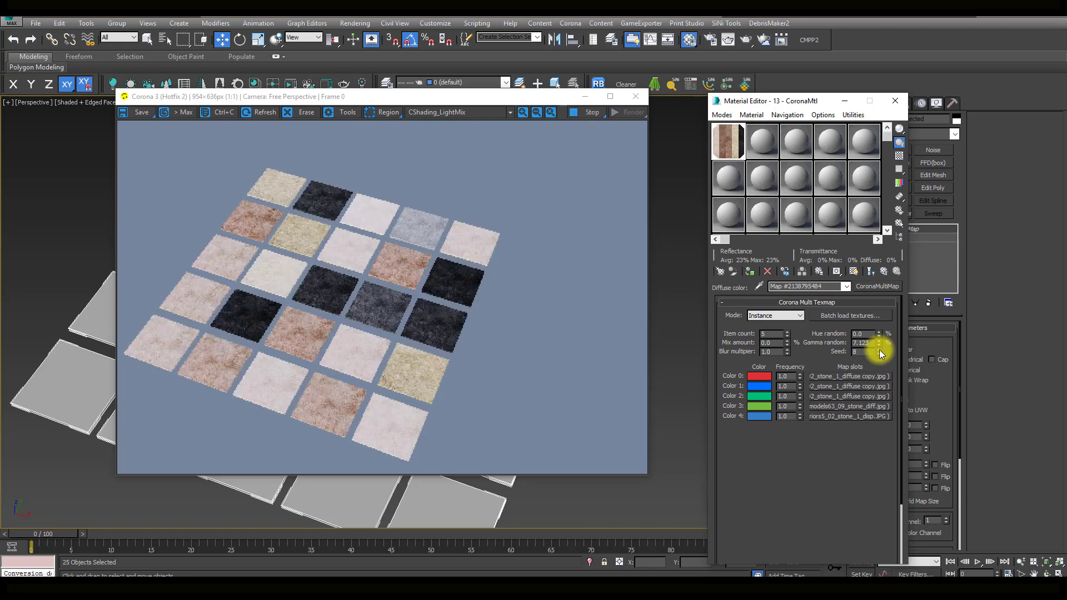
{"action": "left_click", "coordinate": [879, 350]}
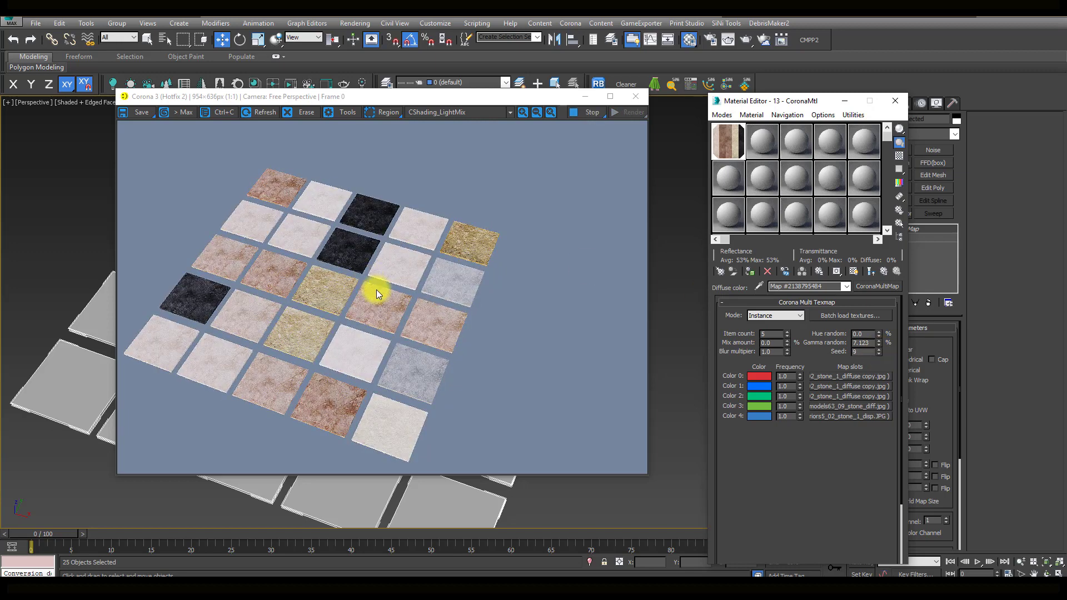
Close the frame buffer, clear all five Color map slots, and set Item count to 3
{"action": "left_click", "coordinate": [640, 98]}
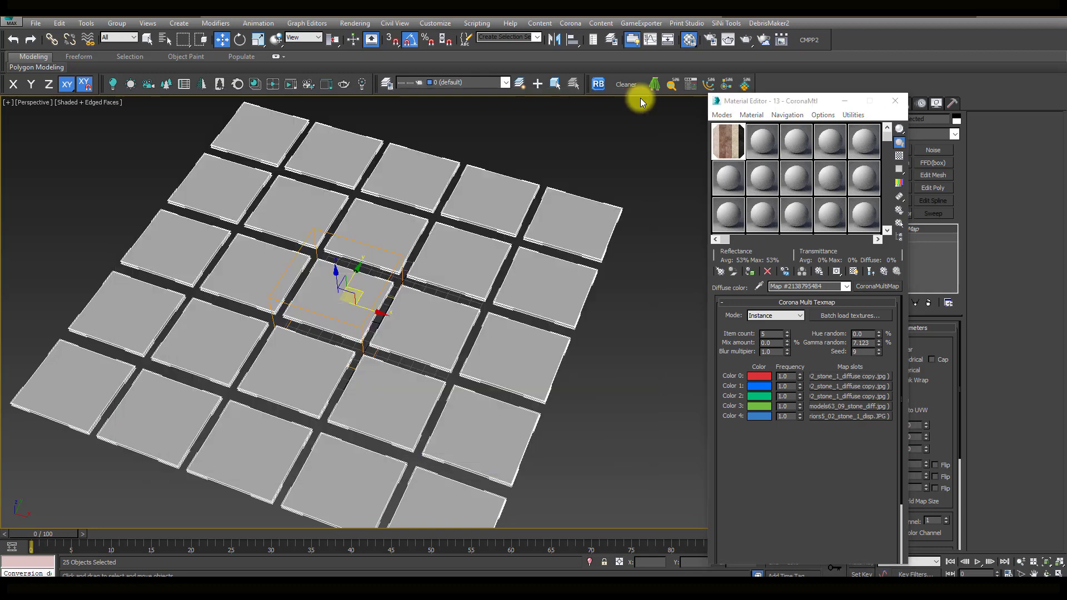
{"action": "right_click", "coordinate": [836, 379]}
{"action": "left_click", "coordinate": [859, 412]}
{"action": "right_click", "coordinate": [836, 385]}
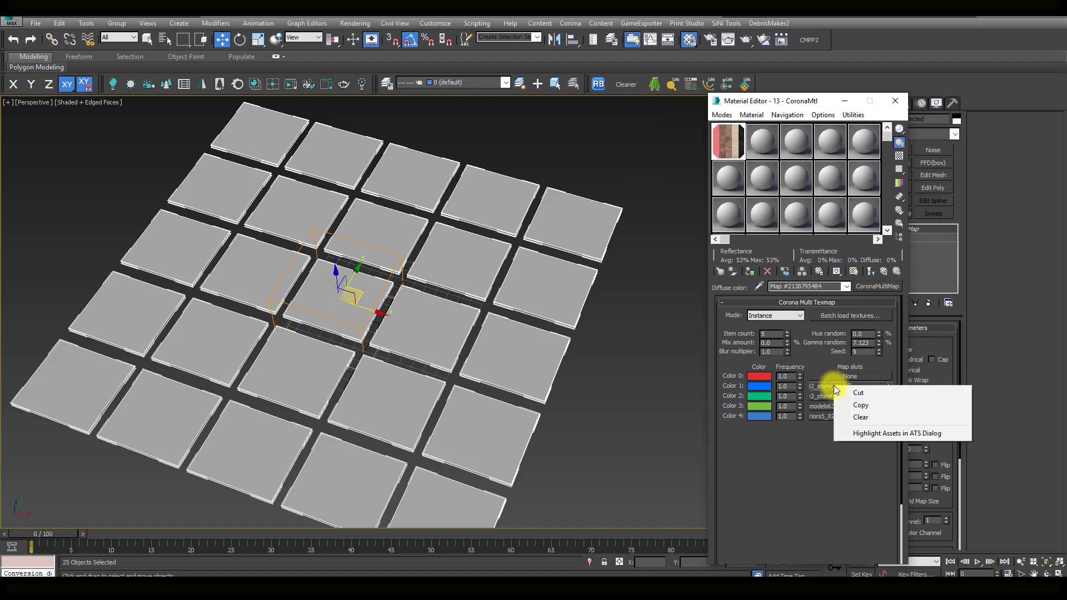
{"action": "left_click", "coordinate": [858, 418]}
{"action": "right_click", "coordinate": [836, 396]}
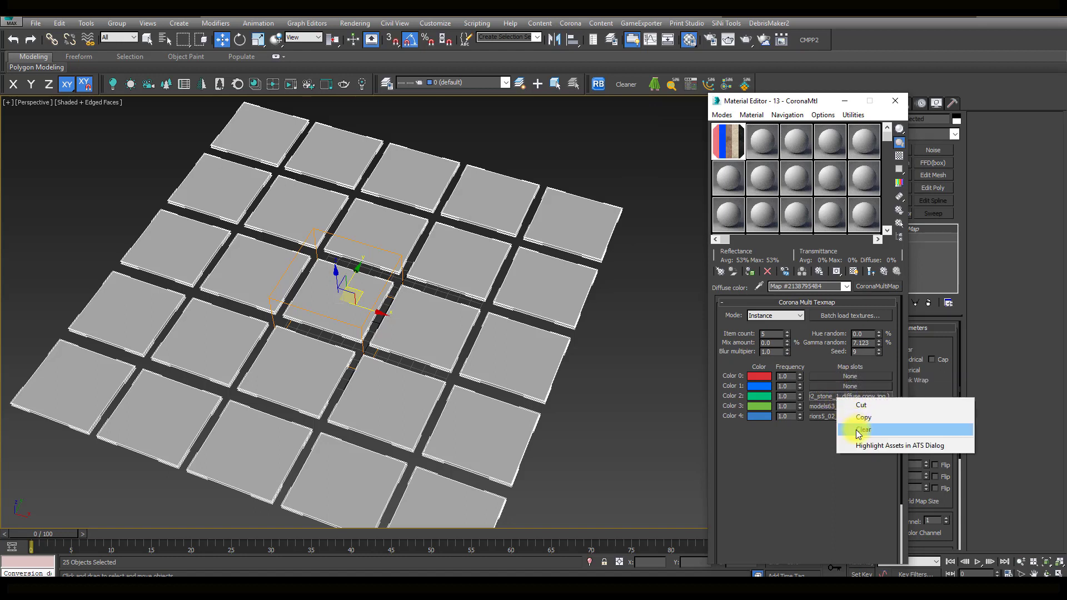
{"action": "left_click", "coordinate": [858, 428]}
{"action": "right_click", "coordinate": [840, 409]}
{"action": "left_click", "coordinate": [859, 440]}
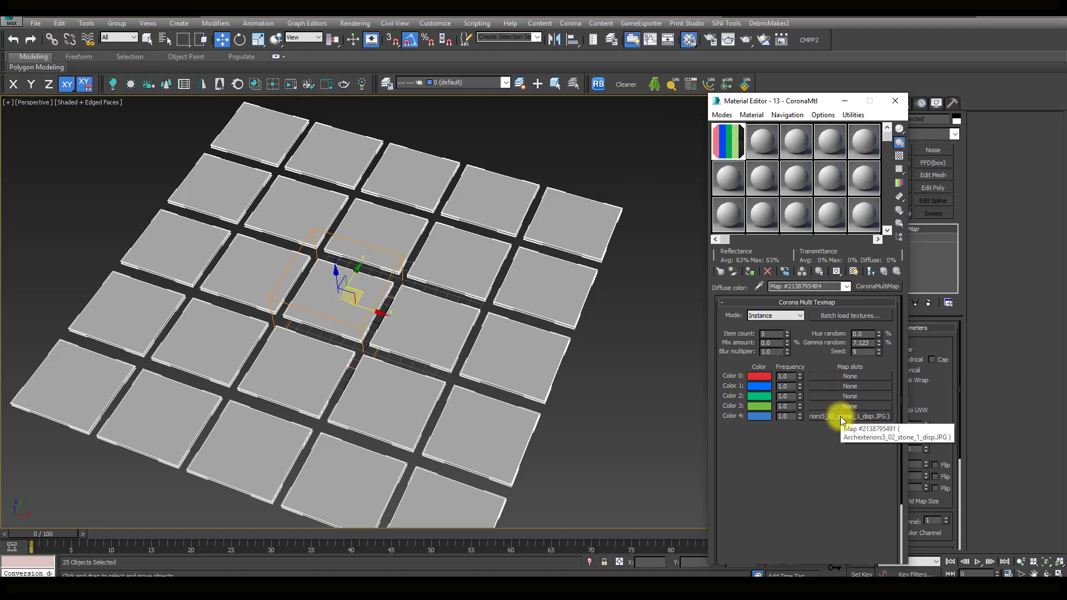
{"action": "right_click", "coordinate": [839, 416]}
{"action": "left_click", "coordinate": [865, 446]}
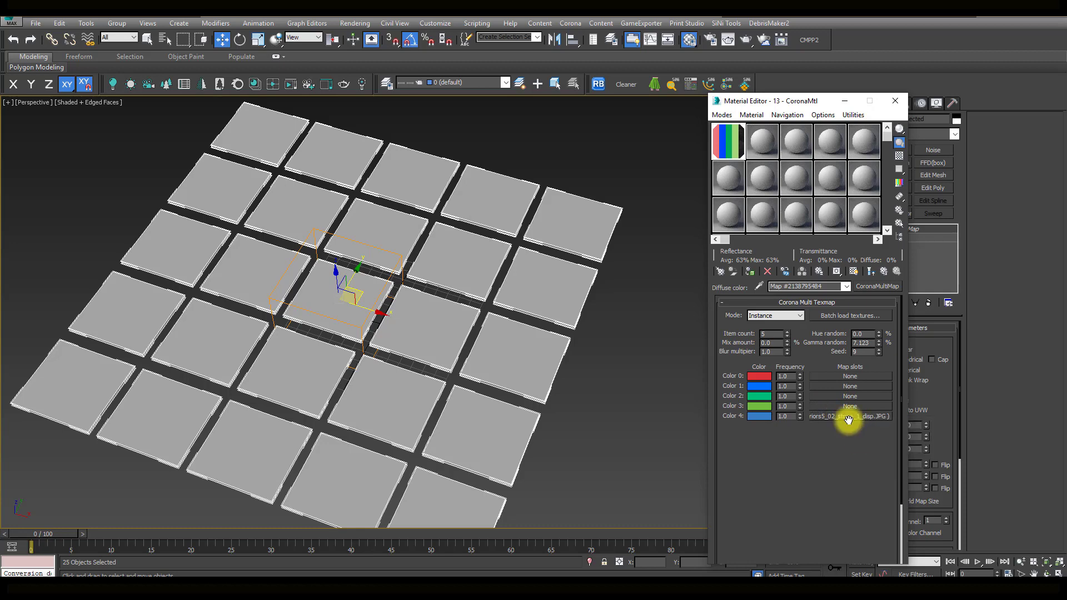
{"action": "left_click", "coordinate": [786, 337]}
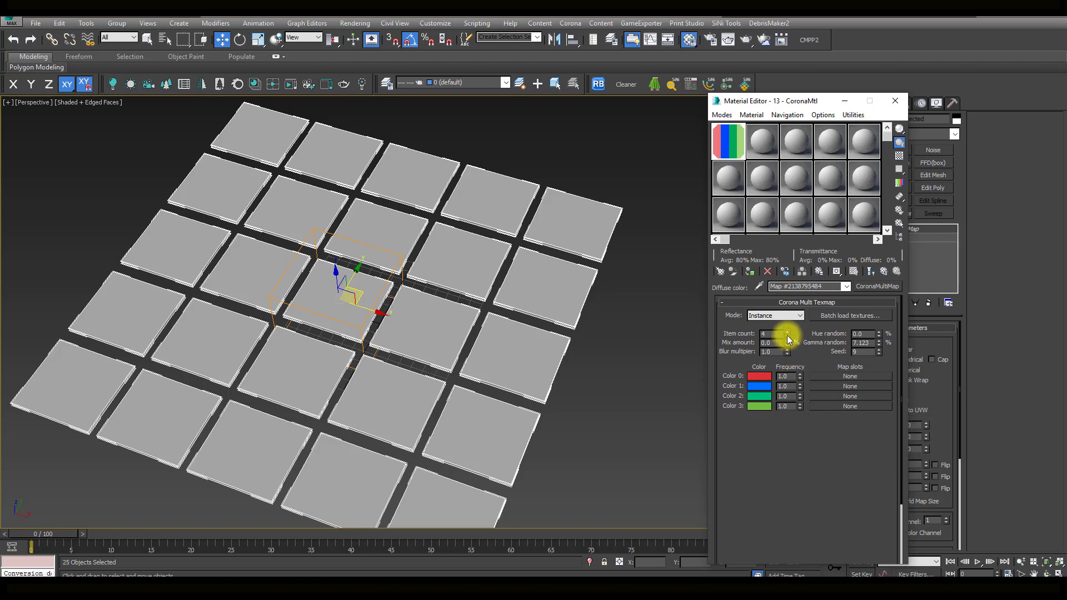
Close the Material Editor and delete the 25 stone tiles
{"action": "left_click", "coordinate": [893, 104]}
{"action": "scroll", "coordinate": [498, 274], "scroll_direction": "down", "scroll_amount": 2}
{"action": "scroll", "coordinate": [400, 305], "scroll_direction": "down", "scroll_amount": 3}
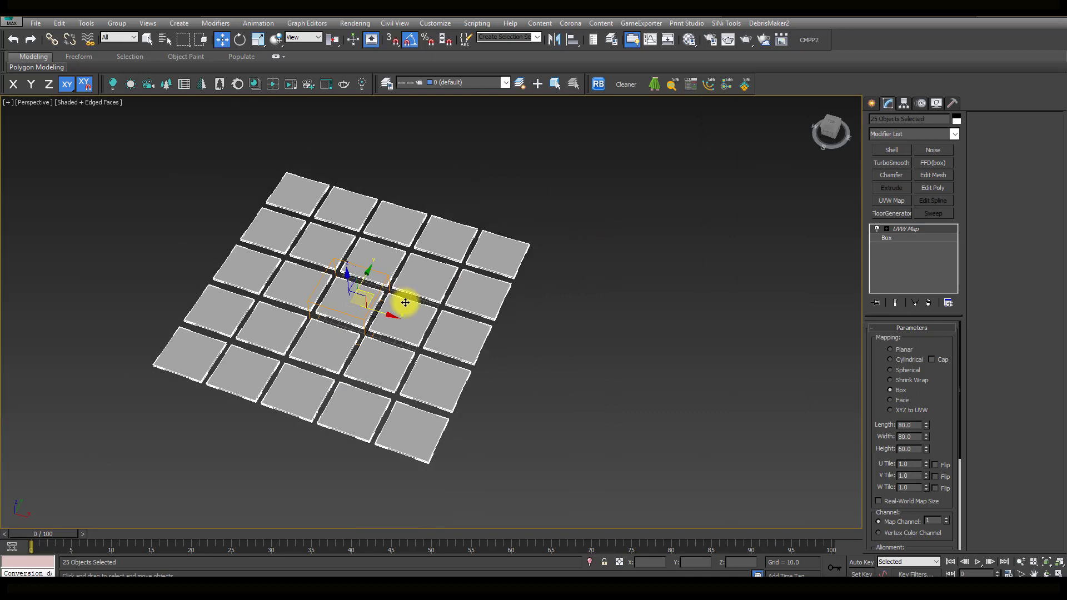
{"action": "scroll", "coordinate": [445, 283], "scroll_direction": "down", "scroll_amount": 3}
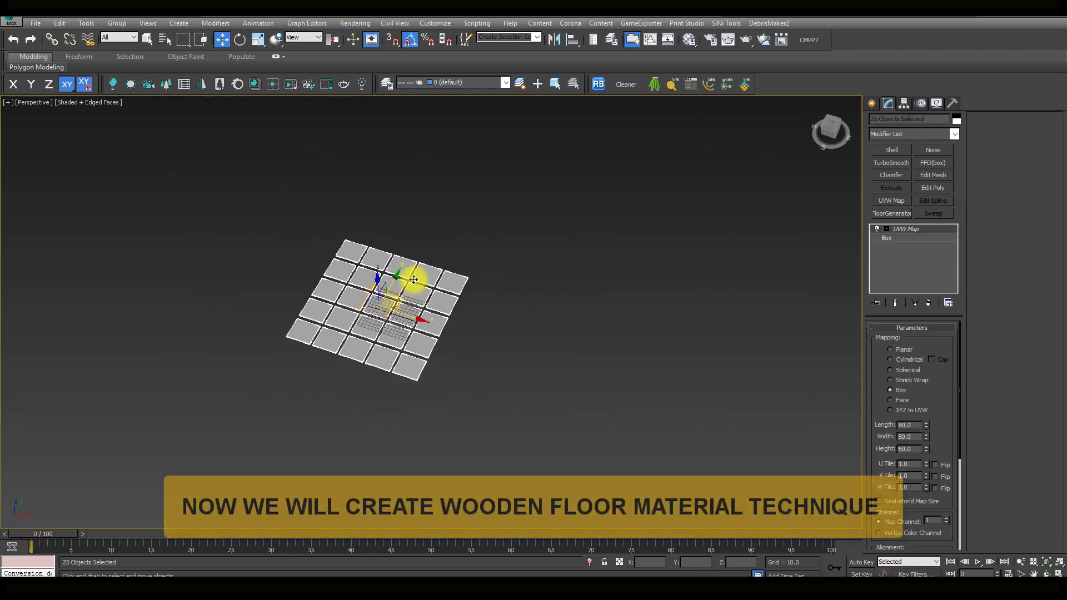
{"action": "key", "text": "Delete"}
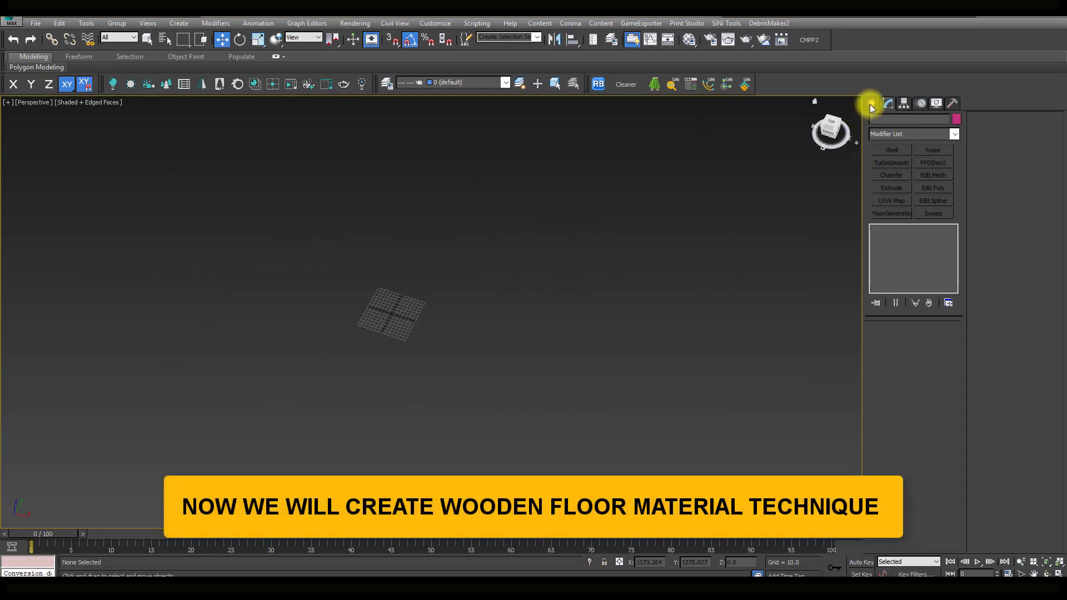
Draw a rectangle and apply the FloorGenerator modifier to turn it into a plank floor
{"action": "left_click", "coordinate": [871, 104]}
{"action": "left_click", "coordinate": [889, 121]}
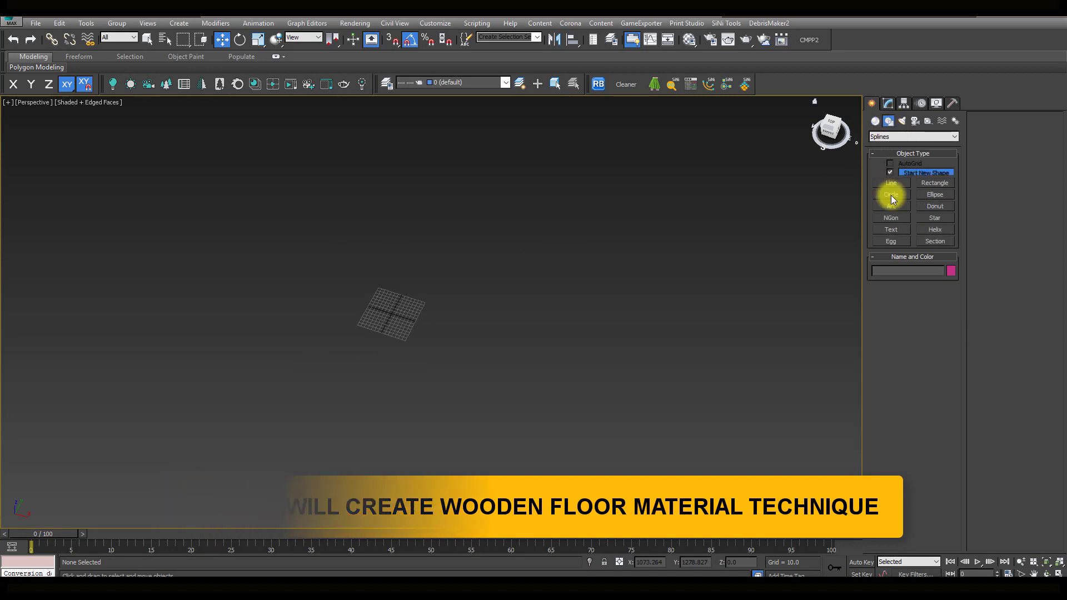
{"action": "left_click", "coordinate": [935, 183]}
{"action": "left_click_drag", "start_coordinate": [494, 265], "coordinate": [254, 409]}
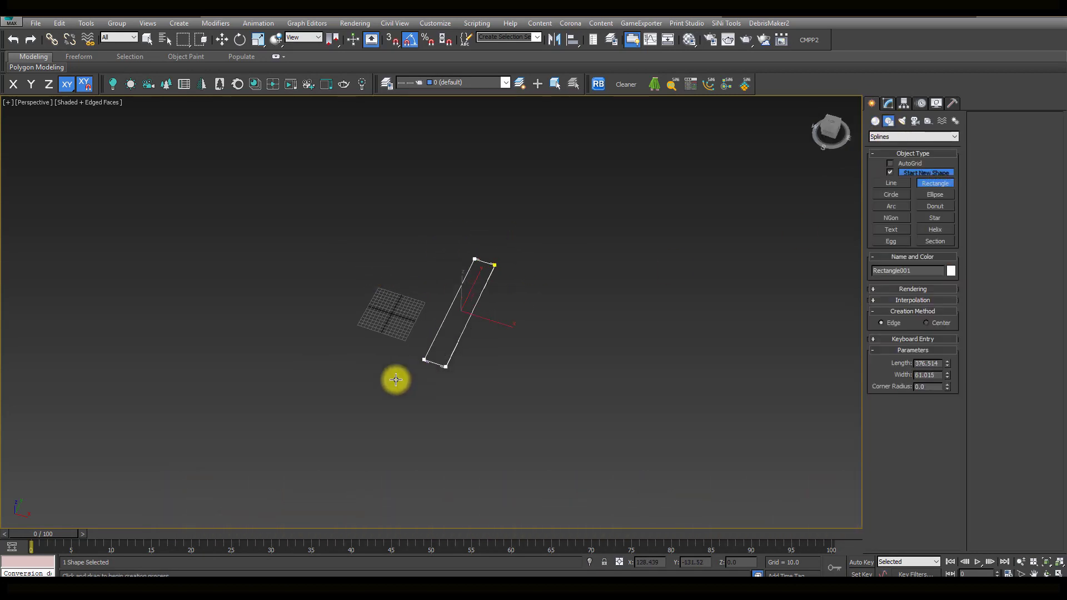
{"action": "right_click", "coordinate": [278, 393]}
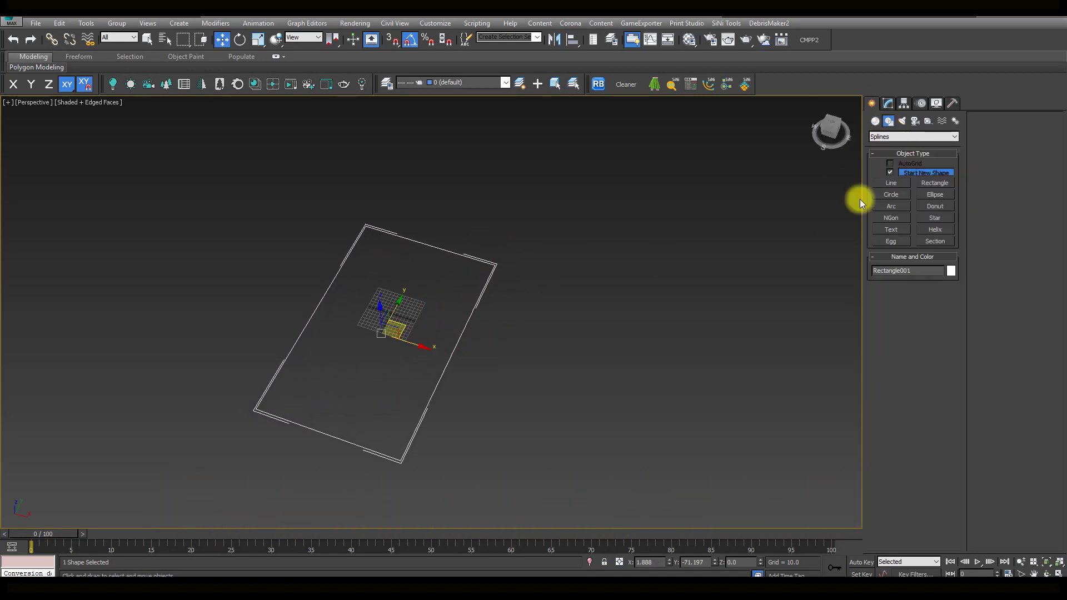
{"action": "left_click", "coordinate": [892, 100]}
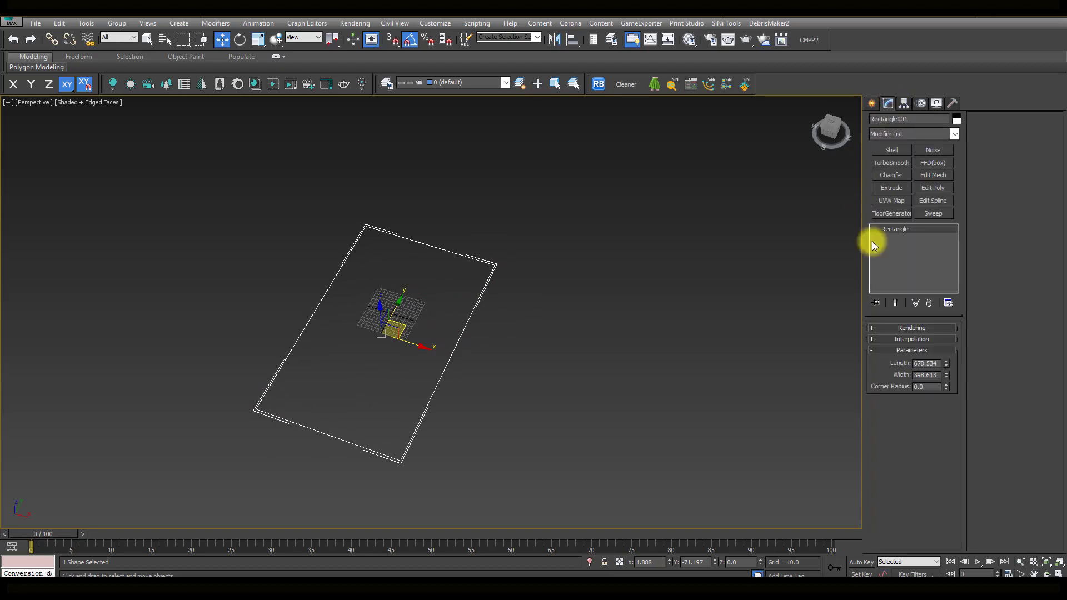
{"action": "left_click", "coordinate": [887, 215]}
Start an Interactive Render of the plank floor with the render window placed on the right
{"action": "scroll", "coordinate": [410, 349], "scroll_direction": "up", "scroll_amount": 4}
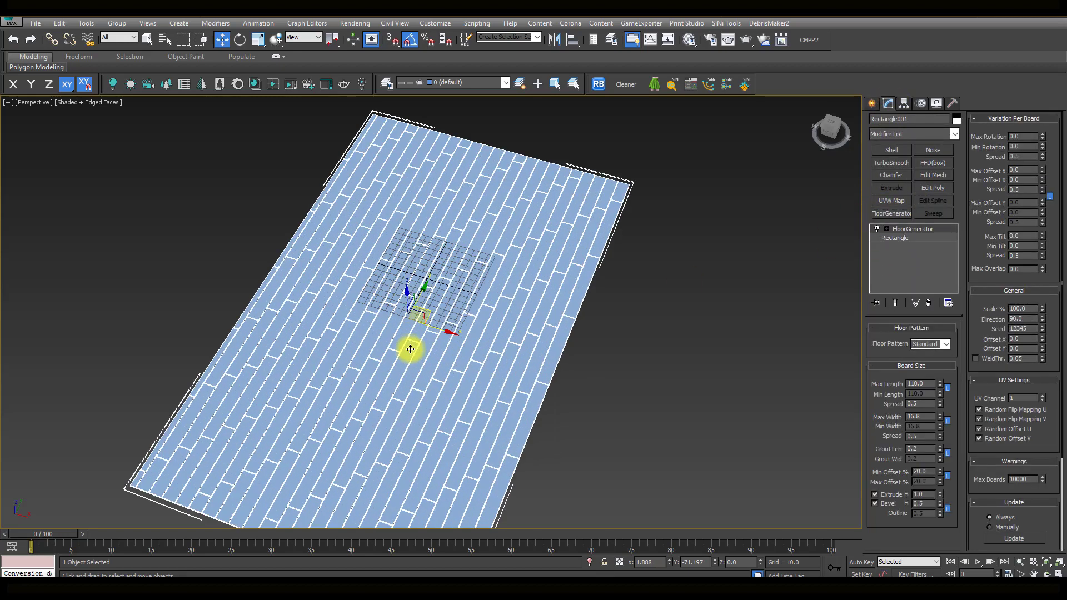
{"action": "scroll", "coordinate": [410, 349], "scroll_direction": "up", "scroll_amount": 3}
{"action": "mouse_move", "coordinate": [464, 365]}
{"action": "middle_mouse_down", "text": "alt"}
{"action": "mouse_move", "coordinate": [481, 308]}
{"action": "mouse_move", "coordinate": [519, 288]}
{"action": "middle_mouse_up", "text": "alt"}
{"action": "scroll", "coordinate": [519, 288], "scroll_direction": "down", "scroll_amount": 3}
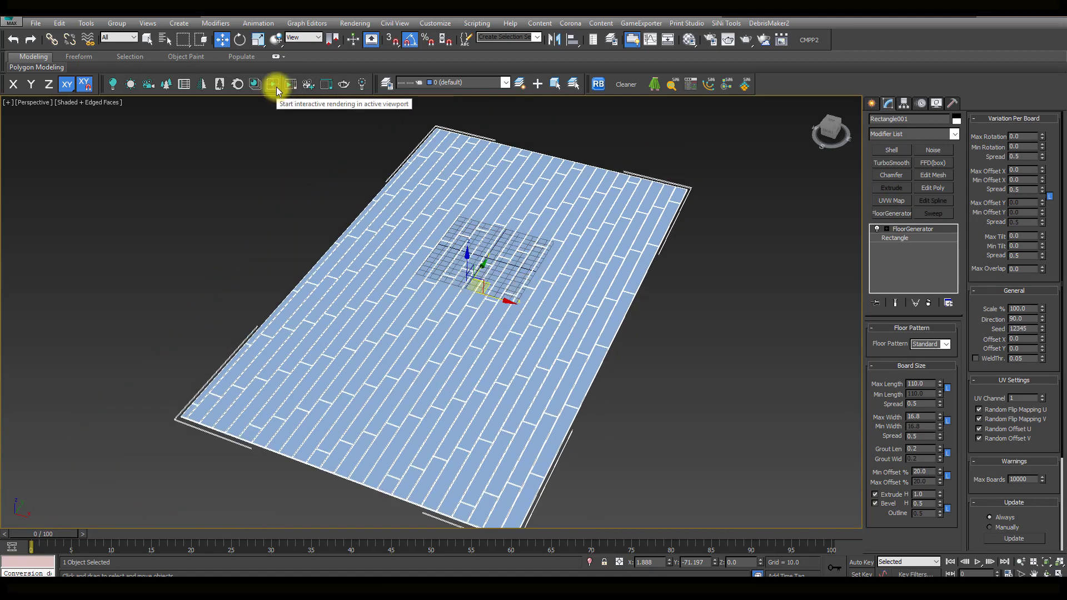
{"action": "left_click", "coordinate": [289, 86]}
{"action": "left_click_drag", "start_coordinate": [455, 99], "coordinate": [827, 134]}
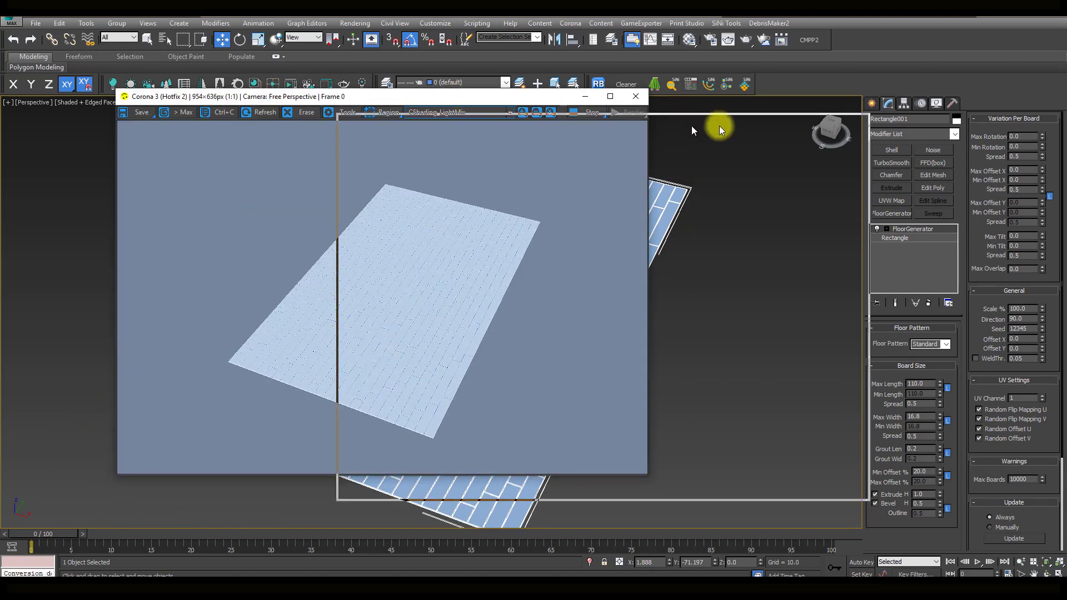
{"action": "scroll", "coordinate": [410, 305], "scroll_direction": "up", "scroll_amount": 5}
{"action": "middle_click_drag", "start_coordinate": [410, 305], "coordinate": [293, 298], "text": "alt"}
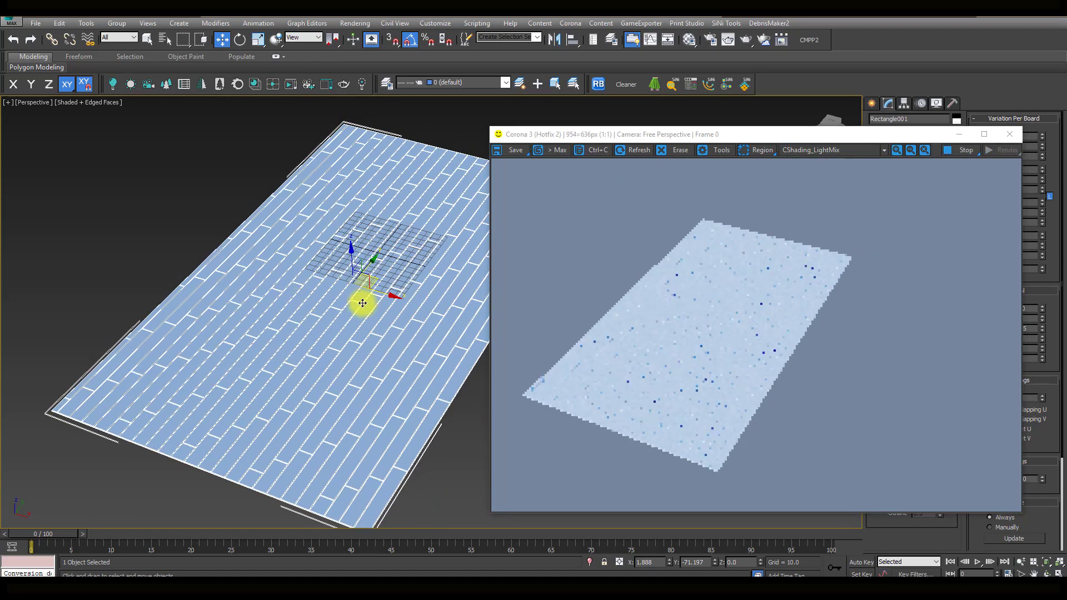
{"action": "mouse_move", "coordinate": [364, 303]}
{"action": "middle_mouse_down", "text": "alt"}
{"action": "mouse_move", "coordinate": [381, 316]}
{"action": "mouse_move", "coordinate": [363, 305]}
{"action": "middle_mouse_up", "text": "alt"}
{"action": "scroll", "coordinate": [388, 311], "scroll_direction": "up", "scroll_amount": 2}
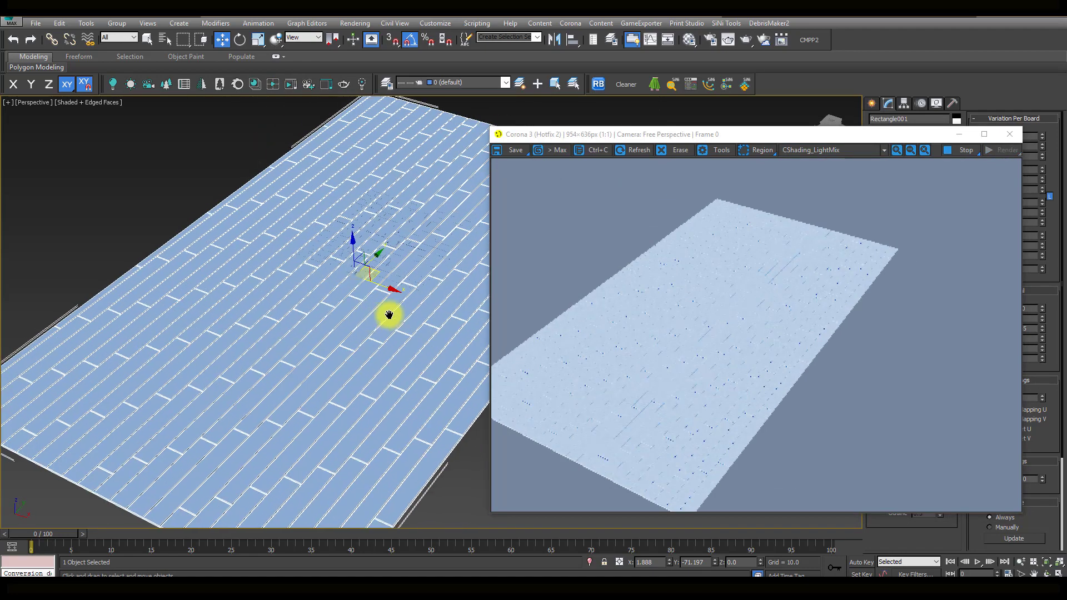
{"action": "scroll", "coordinate": [388, 311], "scroll_direction": "up", "scroll_amount": 2}
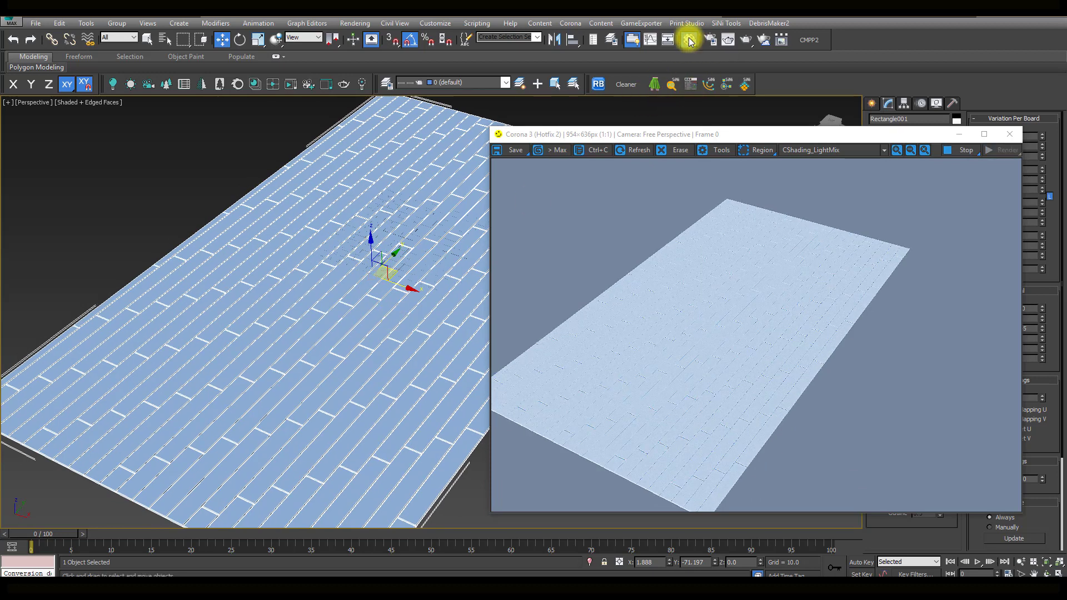
Assign the multi-texmap material to the floor and set Mode to Mesh Element, Item count 3, Gamma random about 7.1
{"action": "key", "text": "m"}
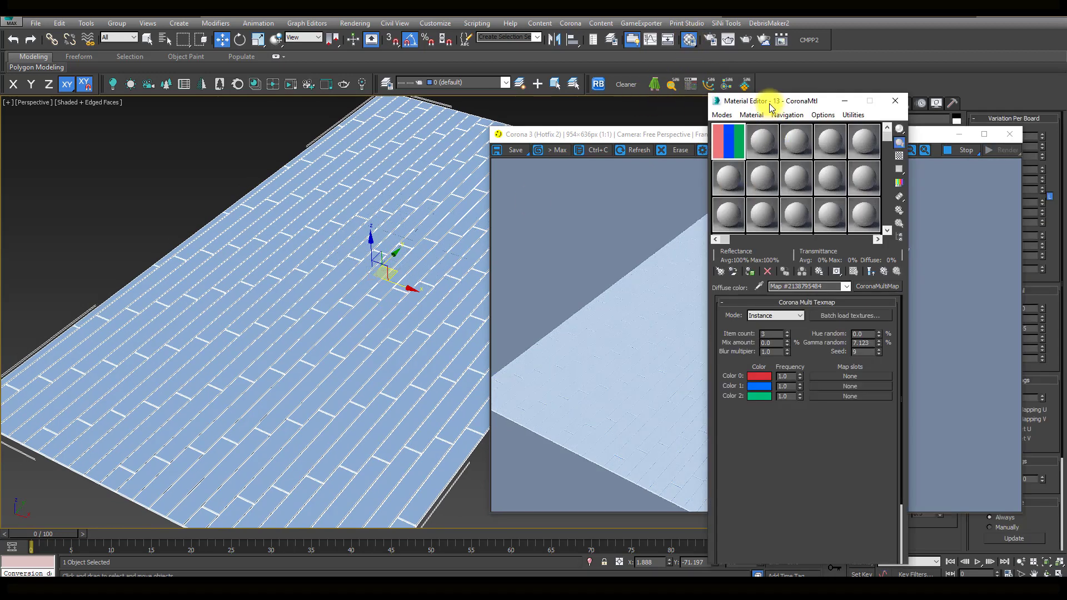
{"action": "left_click_drag", "start_coordinate": [770, 104], "coordinate": [670, 112]}
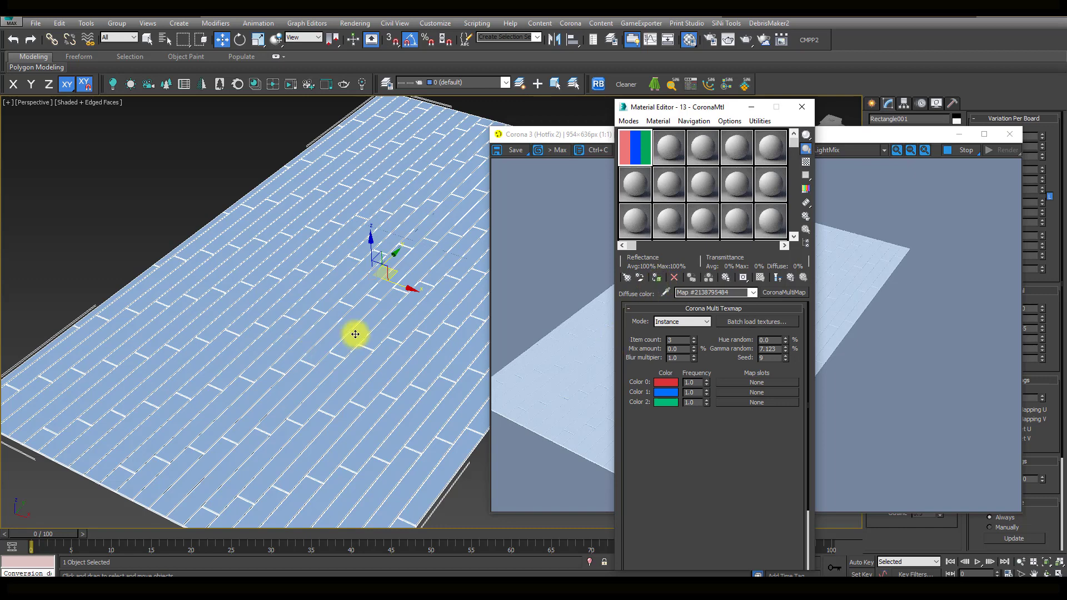
{"action": "left_click", "coordinate": [656, 279]}
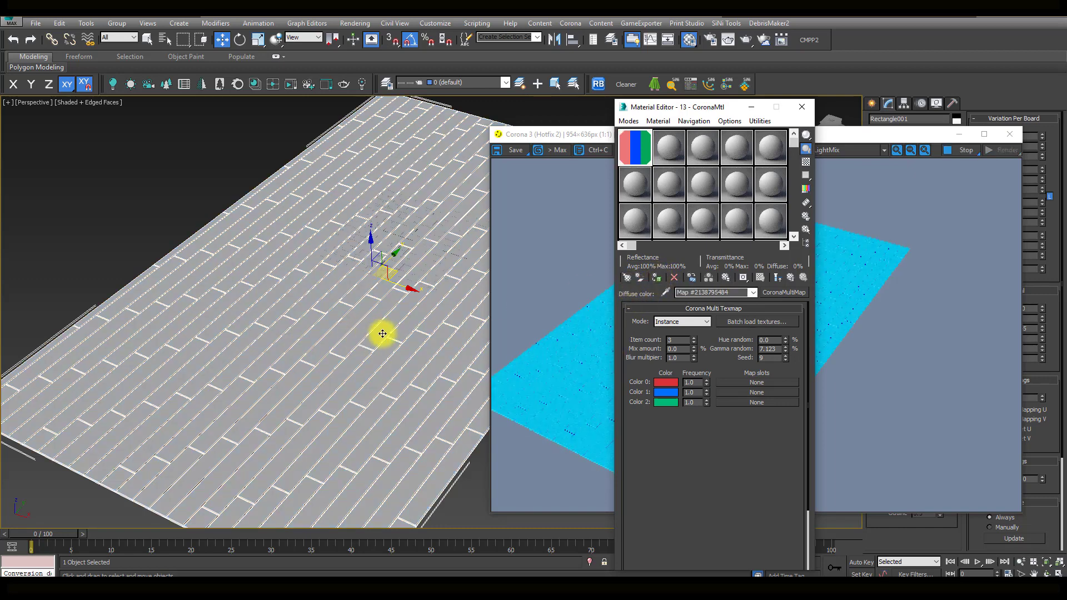
{"action": "left_click_drag", "start_coordinate": [678, 108], "coordinate": [295, 168]}
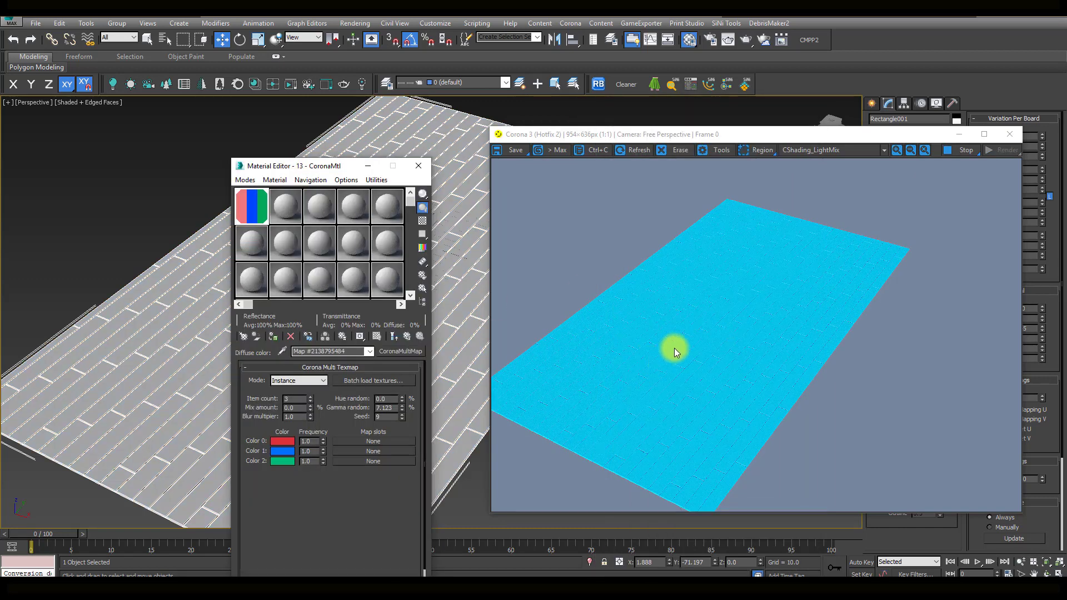
{"action": "left_click", "coordinate": [291, 386]}
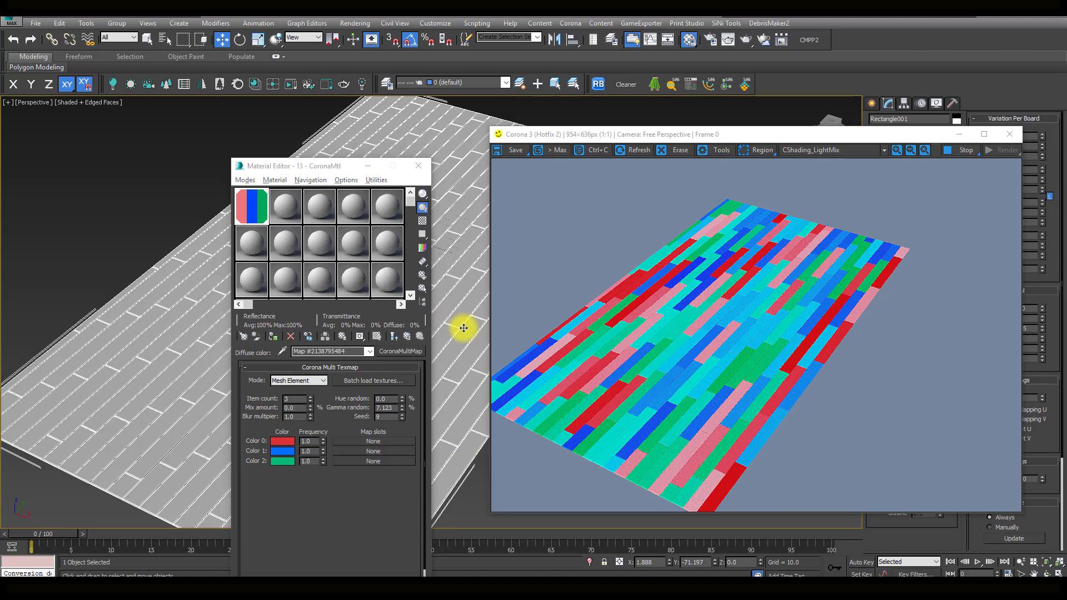
{"action": "middle_click_drag", "start_coordinate": [465, 328], "coordinate": [461, 330], "text": "alt"}
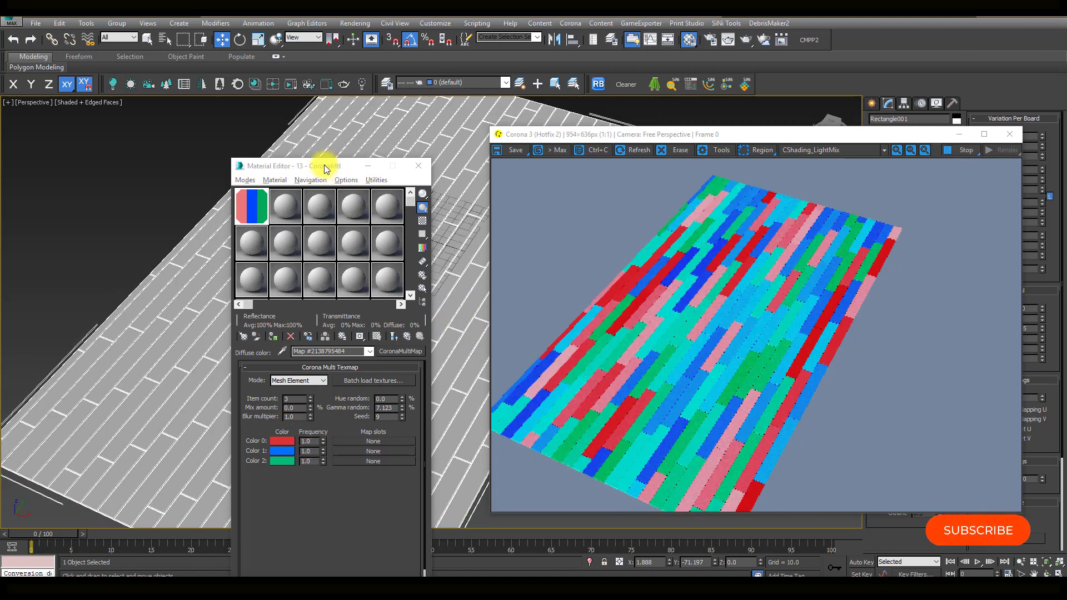
{"action": "left_click_drag", "start_coordinate": [322, 166], "coordinate": [403, 99]}
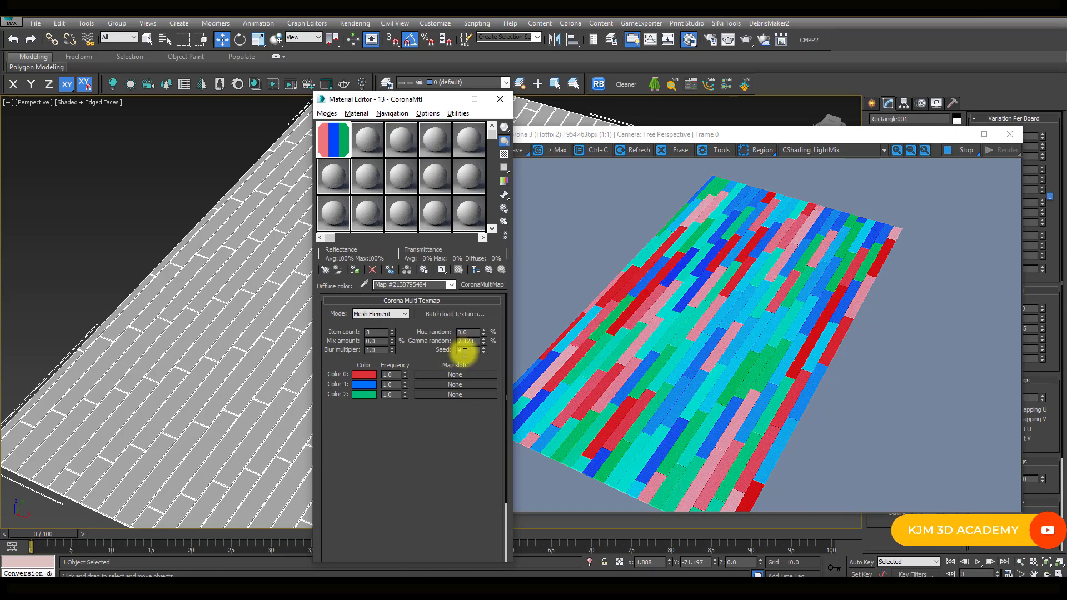
Put a CoronaBitmap loading Textures\Wood\106.jpg into the Color 0 slot
{"action": "left_click", "coordinate": [455, 375]}
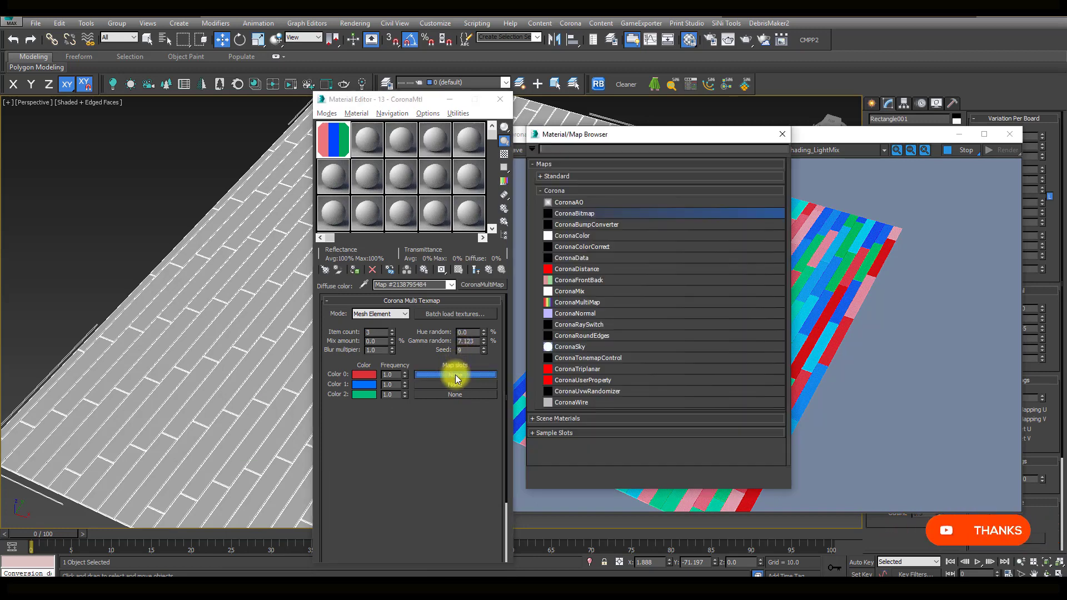
{"action": "double_click", "coordinate": [574, 217]}
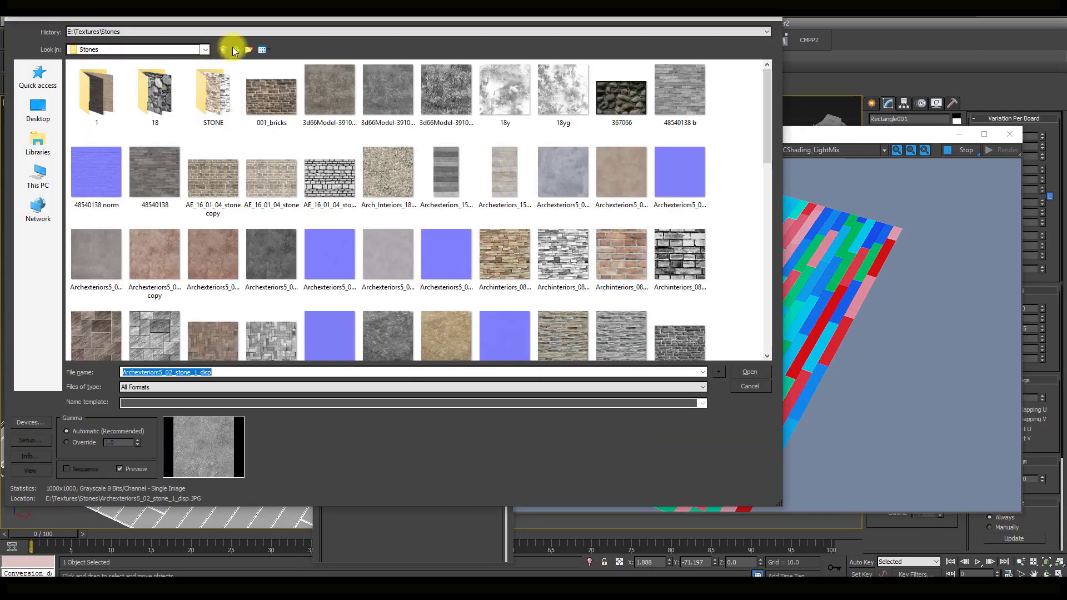
{"action": "left_click", "coordinate": [235, 49]}
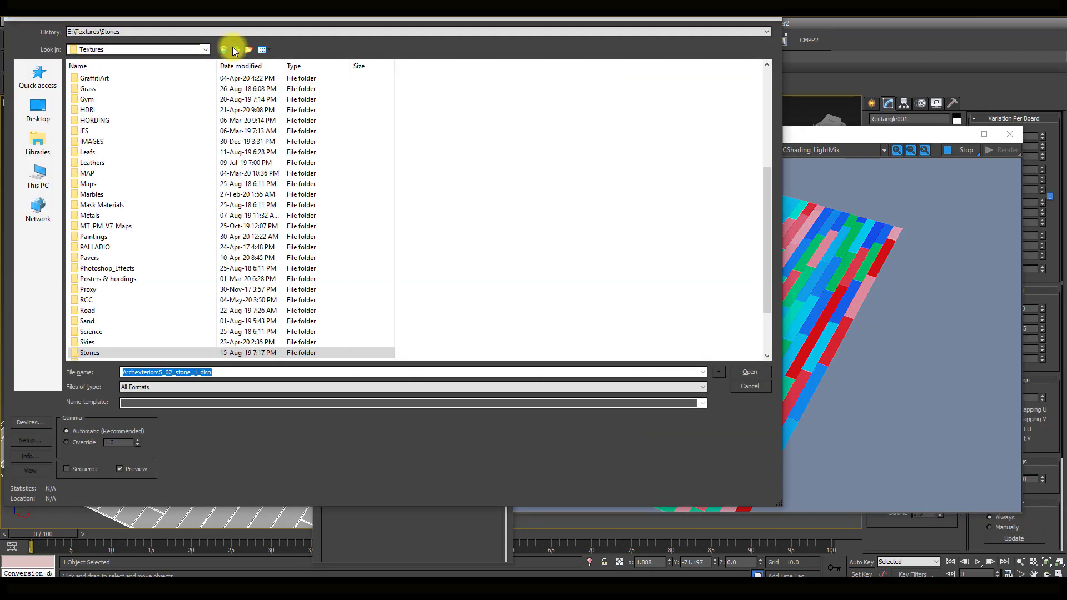
{"action": "scroll", "coordinate": [140, 311], "scroll_direction": "down", "scroll_amount": 3}
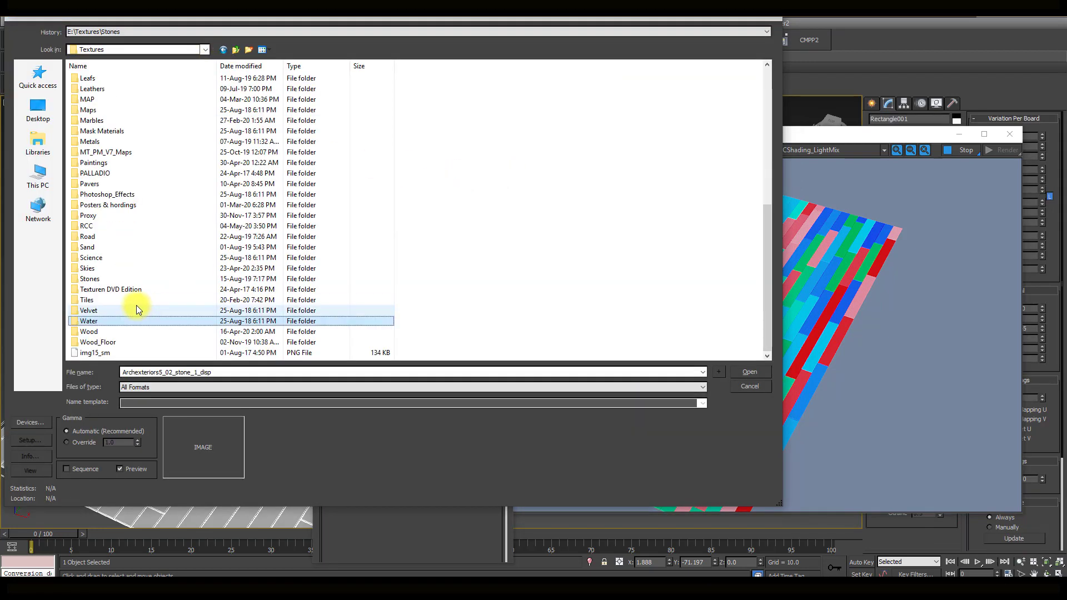
{"action": "double_click", "coordinate": [87, 333]}
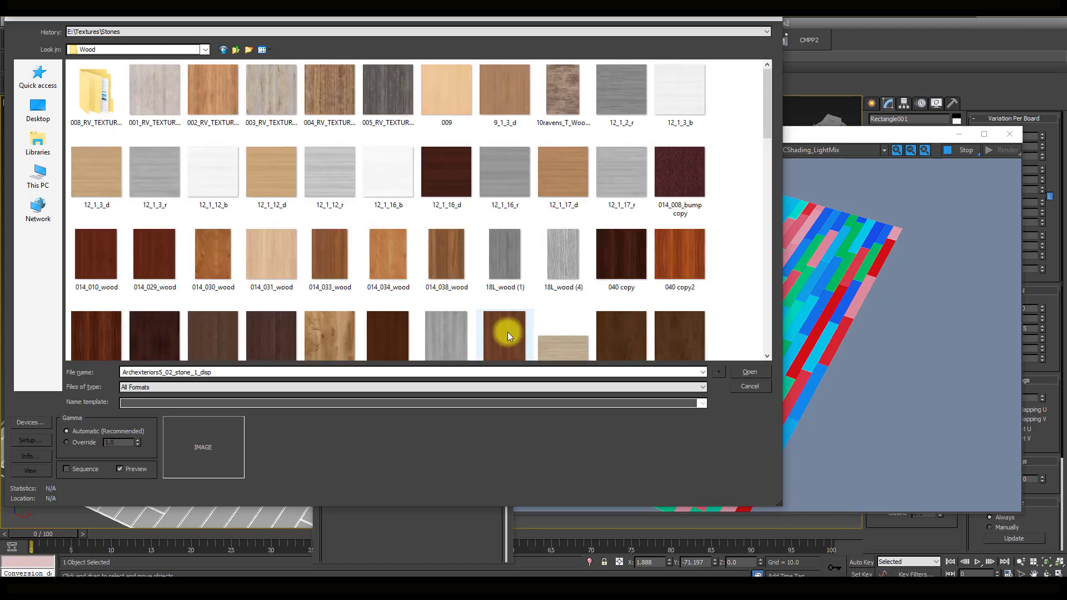
{"action": "scroll", "coordinate": [507, 334], "scroll_direction": "down", "scroll_amount": 2}
{"action": "left_click", "coordinate": [501, 219]}
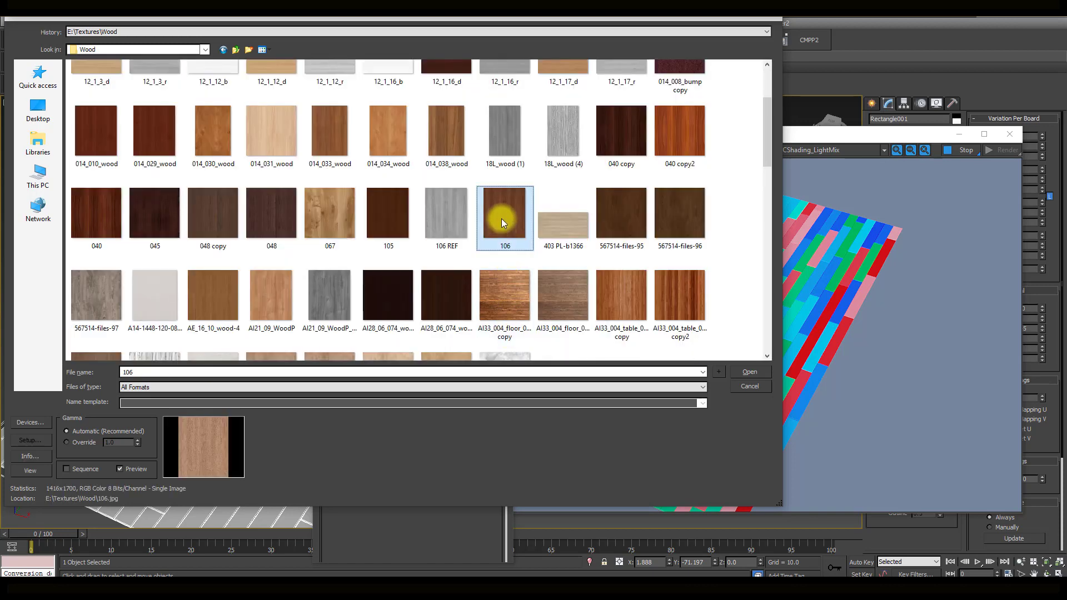
{"action": "double_click", "coordinate": [501, 218]}
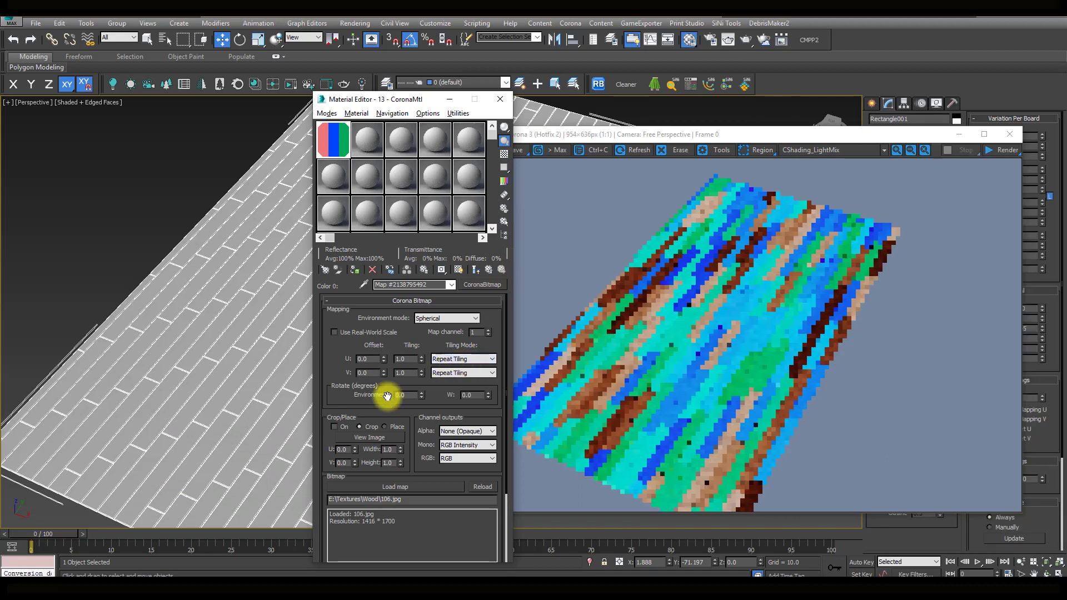
{"action": "left_click", "coordinate": [362, 437]}
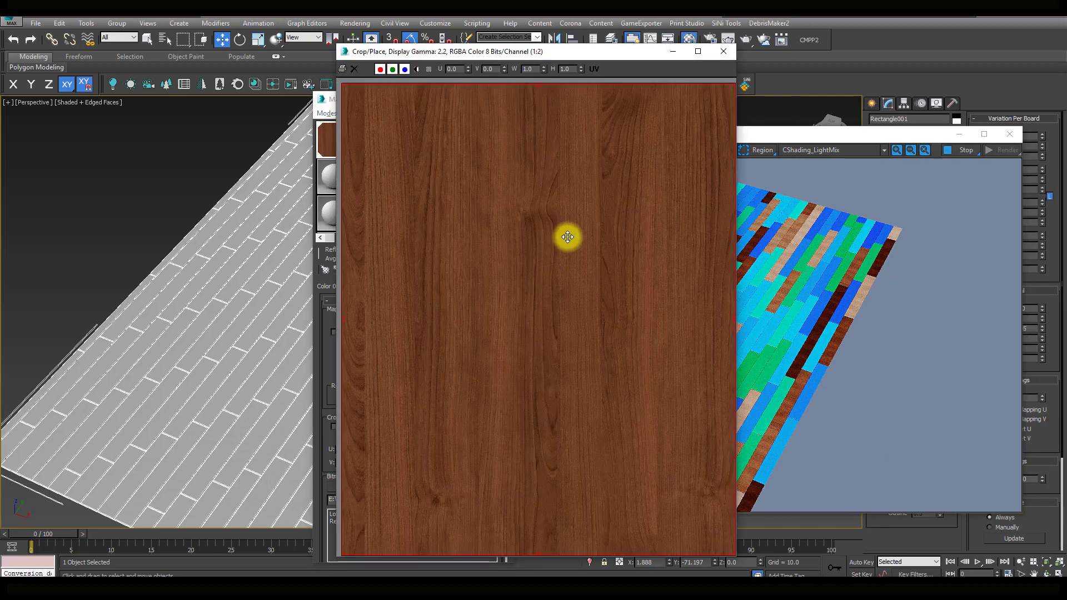
{"action": "left_click", "coordinate": [722, 51]}
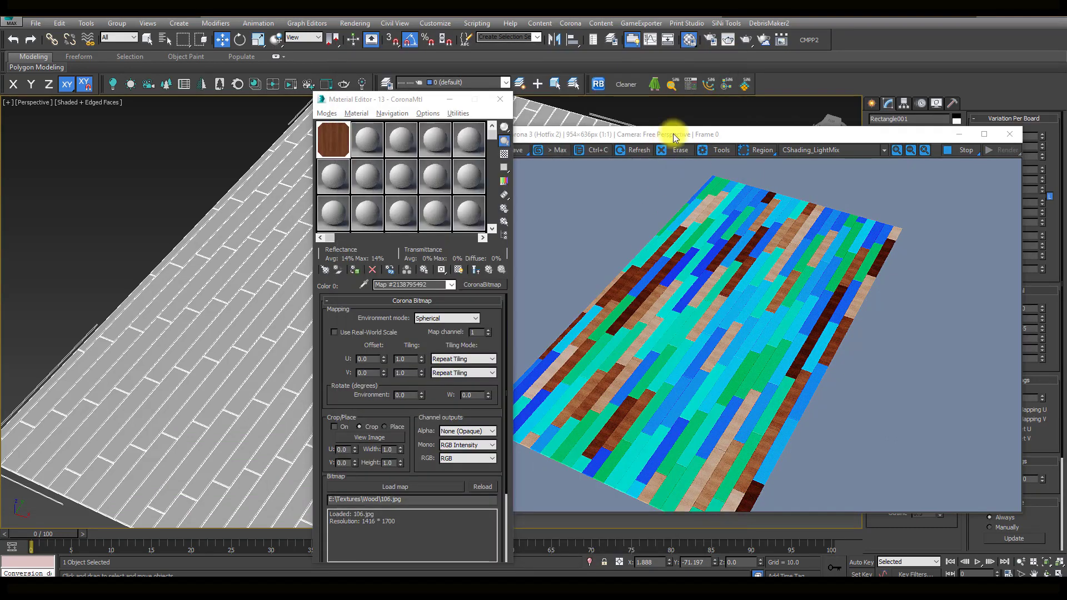
Enable Show Shaded Material in Viewport so the wood appears on the floor
{"action": "left_click_drag", "start_coordinate": [673, 136], "coordinate": [717, 117]}
{"action": "scroll", "coordinate": [225, 391], "scroll_direction": "up", "scroll_amount": 5}
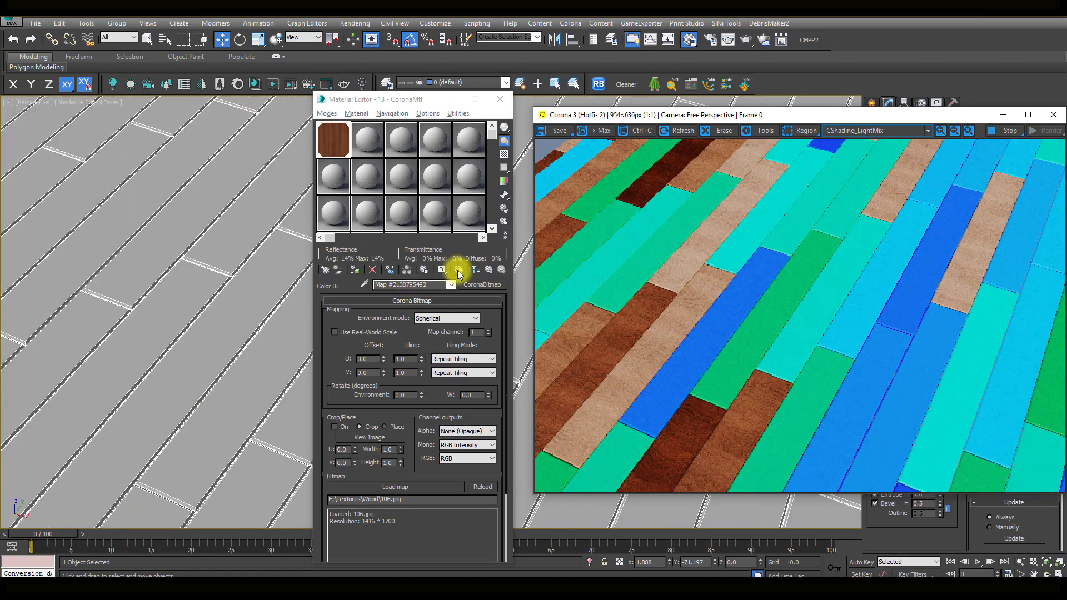
{"action": "left_click", "coordinate": [458, 270]}
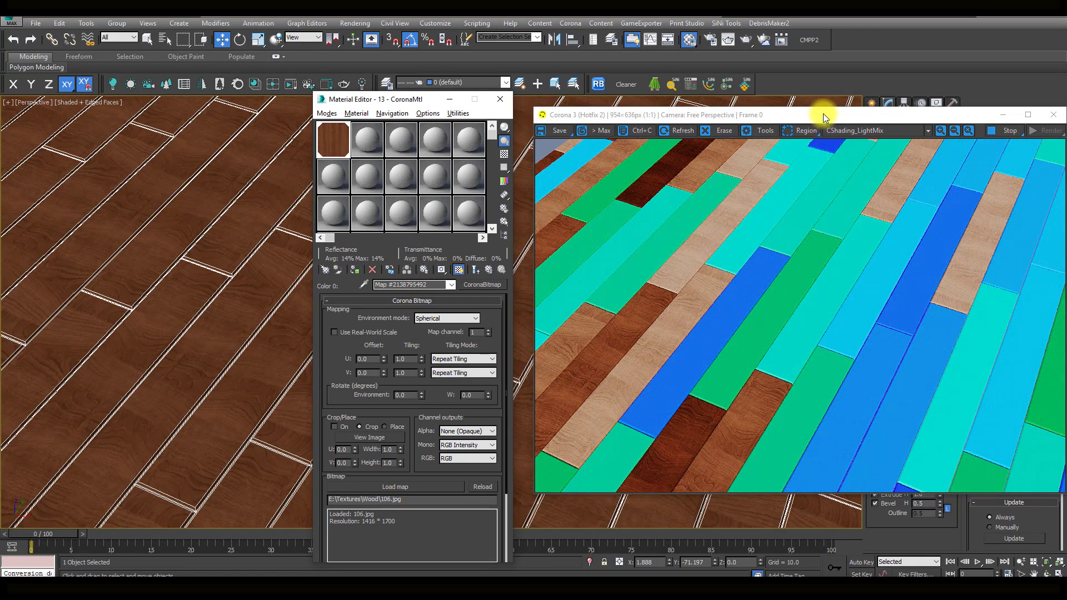
{"action": "left_click_drag", "start_coordinate": [822, 113], "coordinate": [338, 409]}
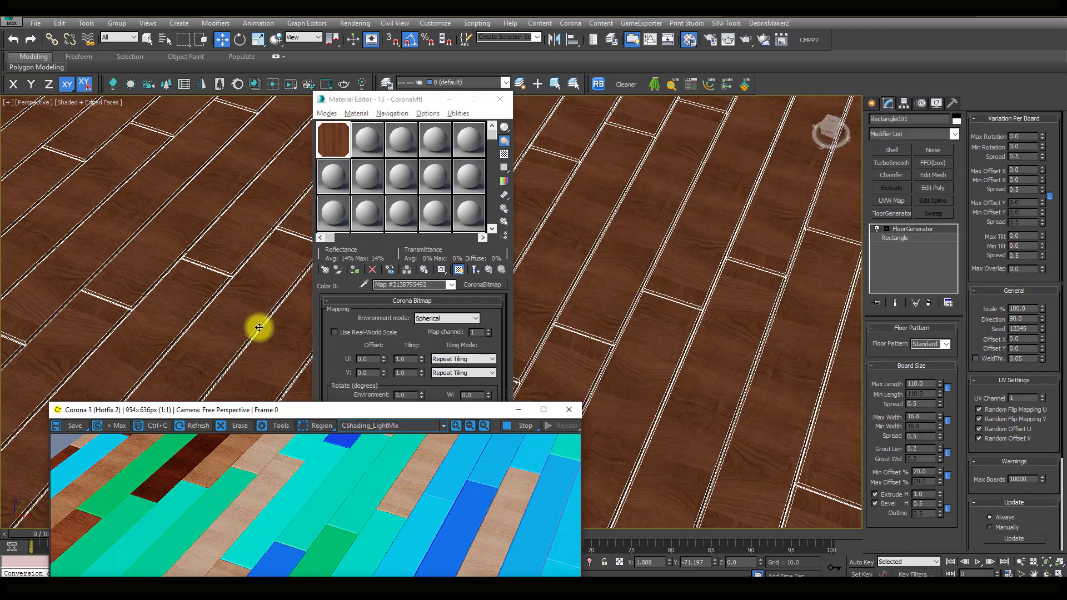
Add a Box UVW Map with Real-World Map Size off and Length, Width, Height of 50
{"action": "left_click", "coordinate": [893, 202]}
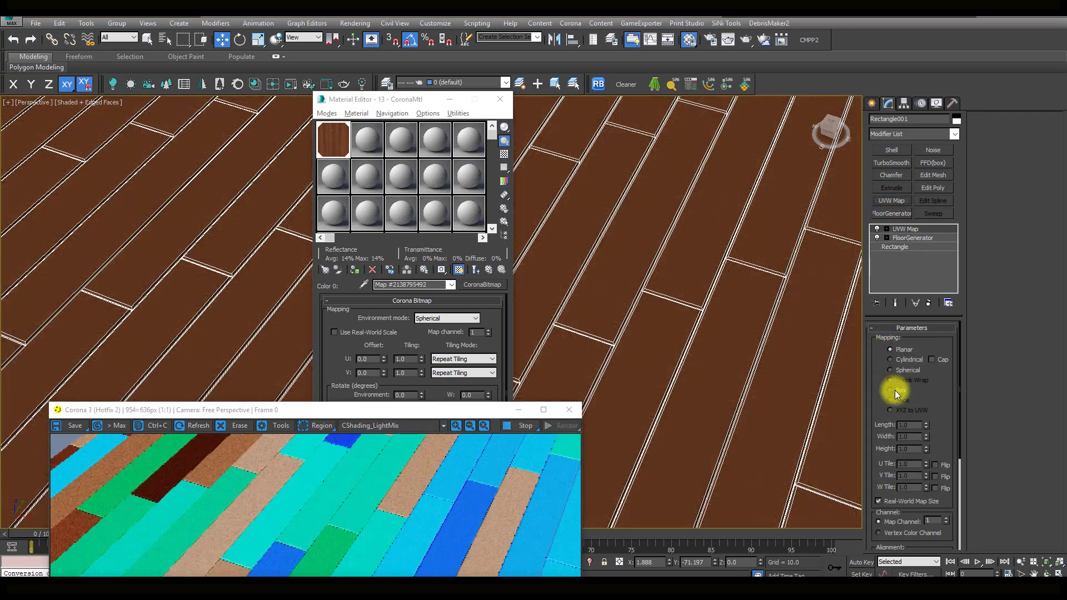
{"action": "left_click", "coordinate": [895, 391]}
{"action": "left_click", "coordinate": [889, 501]}
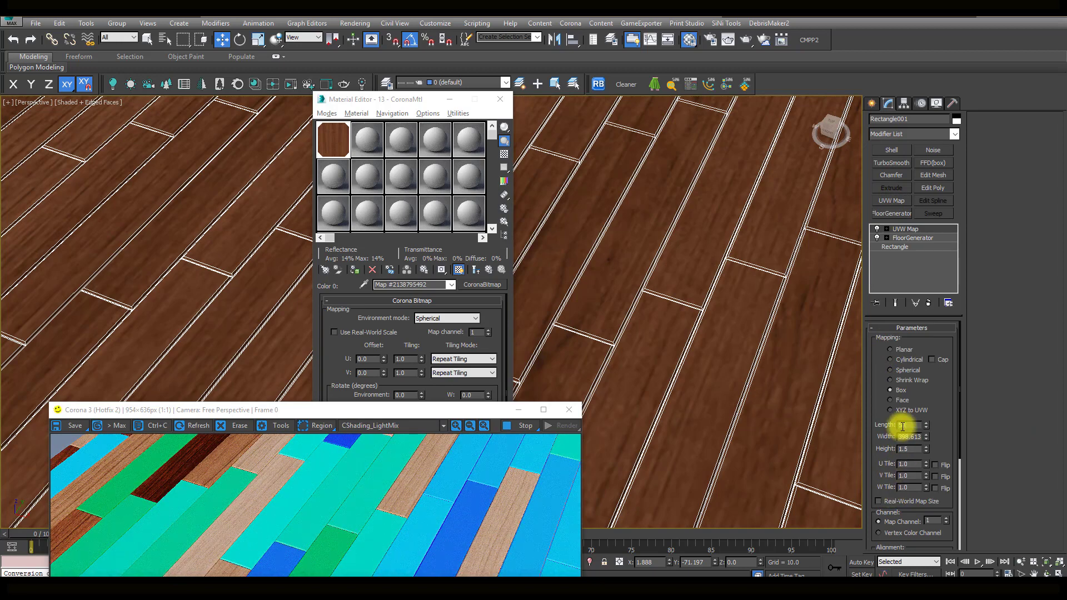
{"action": "type", "text": "0"}
{"action": "key", "text": "Tab"}
{"action": "type", "text": "50"}
{"action": "key", "text": "Tab"}
{"action": "type", "text": "50"}
{"action": "key", "text": "Tab"}
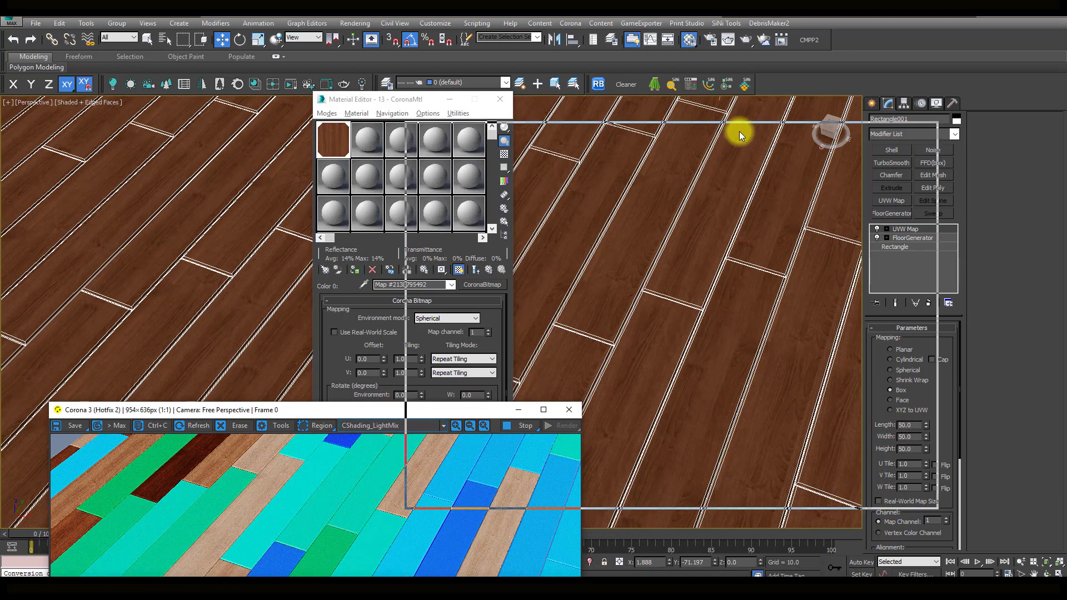
{"action": "left_click_drag", "start_coordinate": [383, 411], "coordinate": [739, 131]}
Return to the Multi Texmap level and set Gamma random back to 0
{"action": "scroll", "coordinate": [186, 316], "scroll_direction": "down", "scroll_amount": 5}
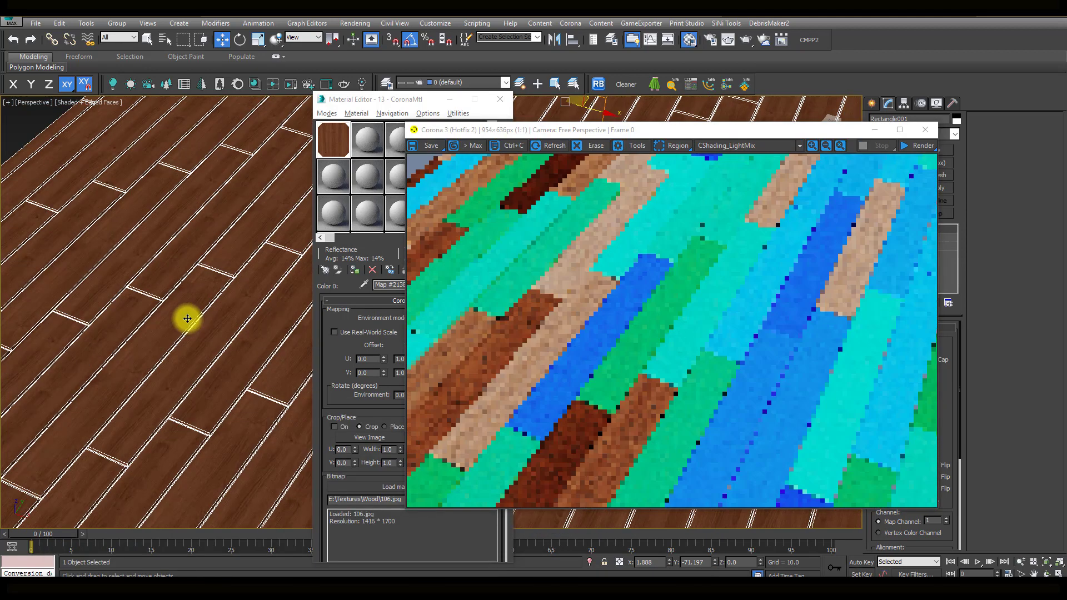
{"action": "middle_click_drag", "start_coordinate": [185, 317], "coordinate": [188, 330]}
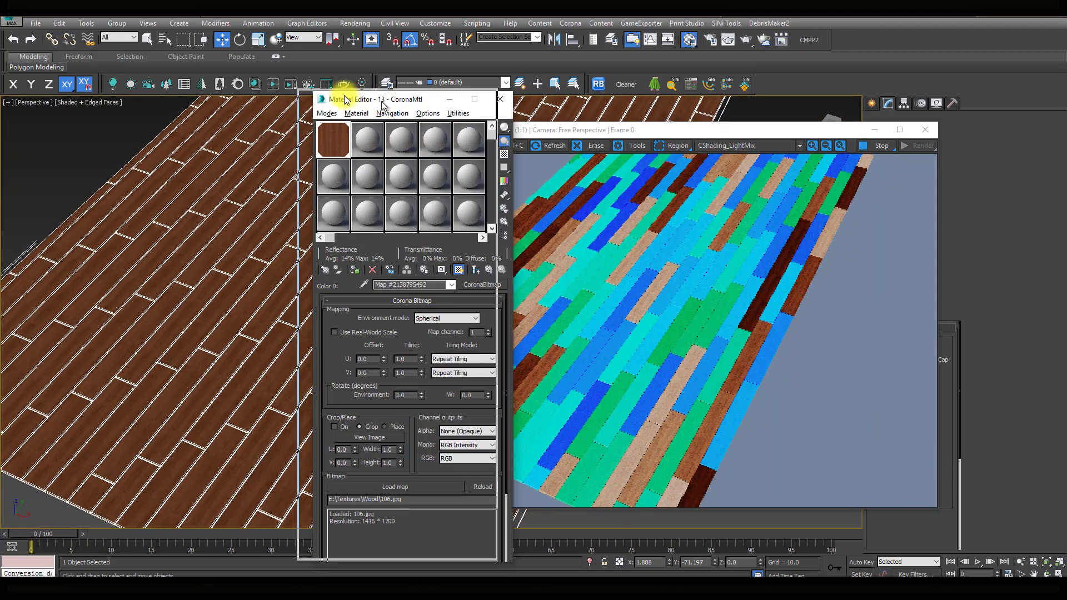
{"action": "left_click_drag", "start_coordinate": [345, 99], "coordinate": [258, 90]}
{"action": "left_click_drag", "start_coordinate": [552, 135], "coordinate": [599, 115]}
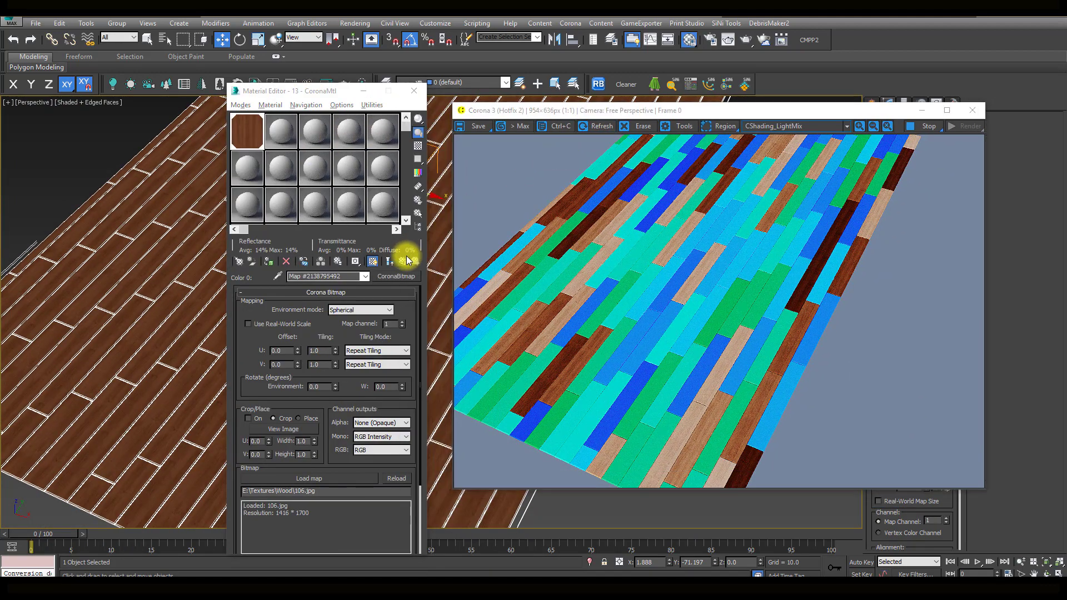
{"action": "left_click", "coordinate": [404, 261]}
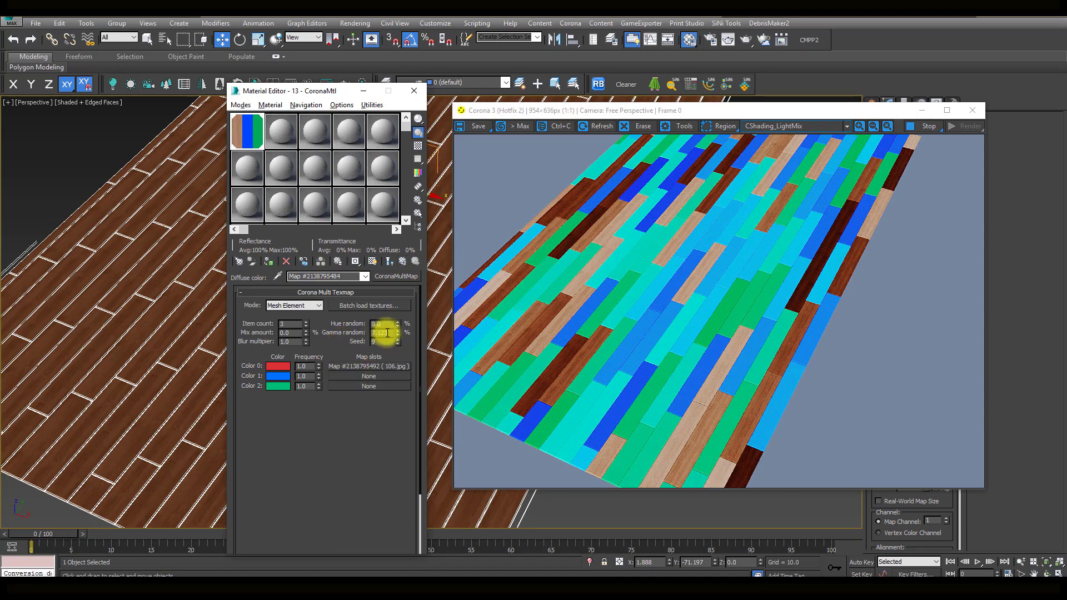
{"action": "left_click_drag", "start_coordinate": [398, 336], "coordinate": [399, 340]}
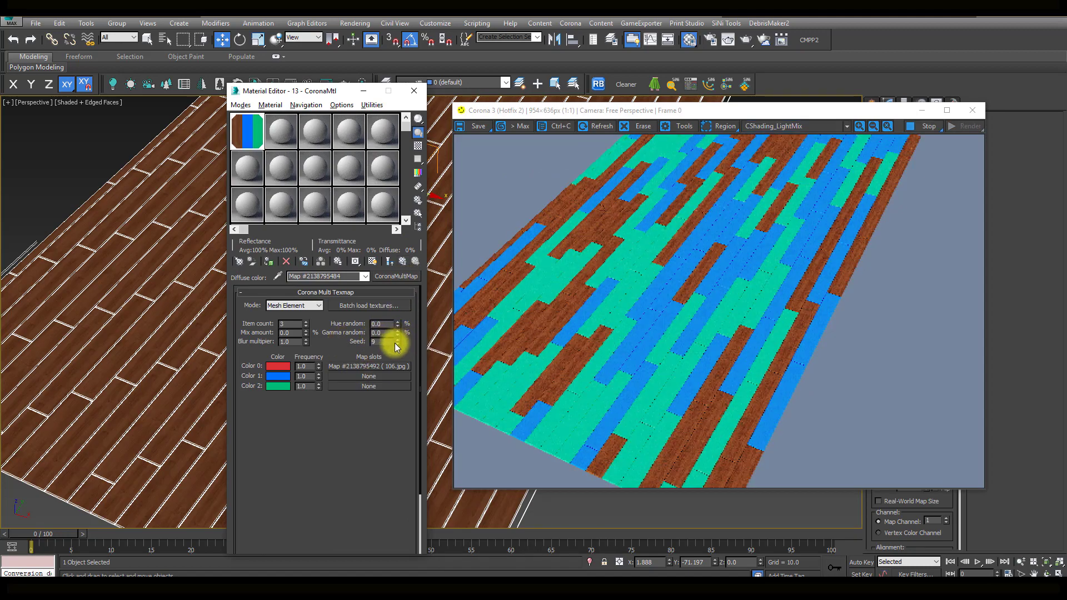
Copy the 106.jpg wood map from Color 0 into the Color 1 slot
{"action": "left_click_drag", "start_coordinate": [357, 381], "coordinate": [360, 385]}
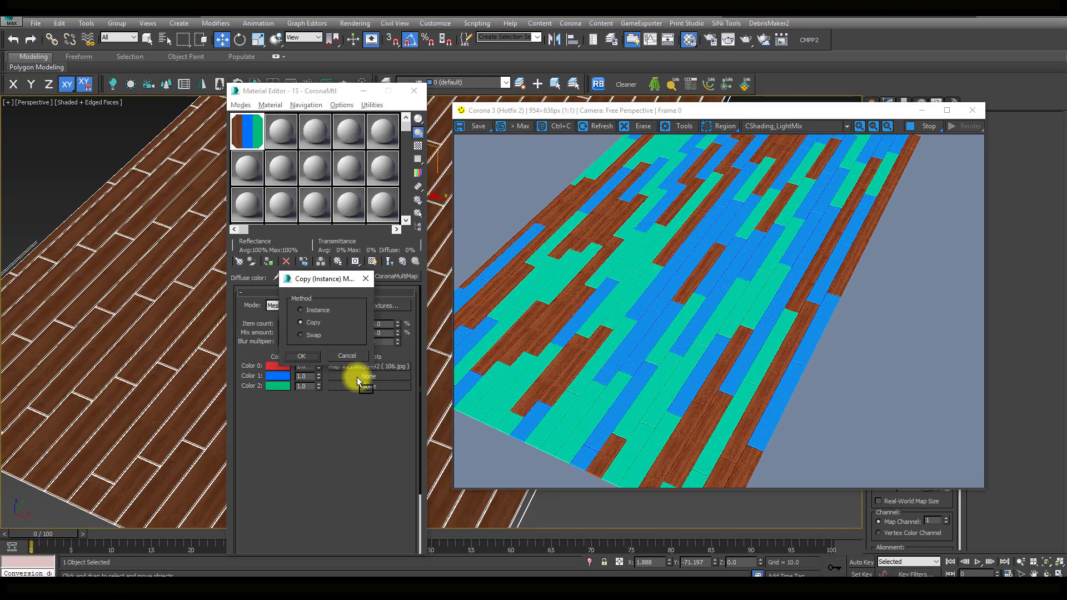
{"action": "left_click", "coordinate": [312, 358]}
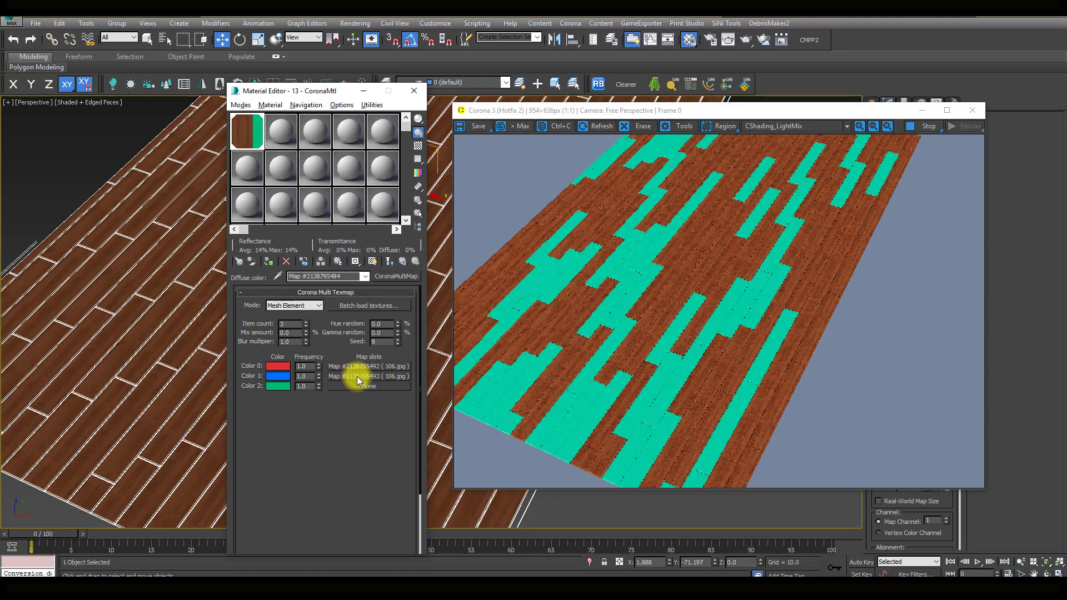
{"action": "left_click_drag", "start_coordinate": [356, 388], "coordinate": [357, 387]}
Finish copying the wood map into Color 2 and set Gamma random to 1.486
{"action": "left_click", "coordinate": [312, 357]}
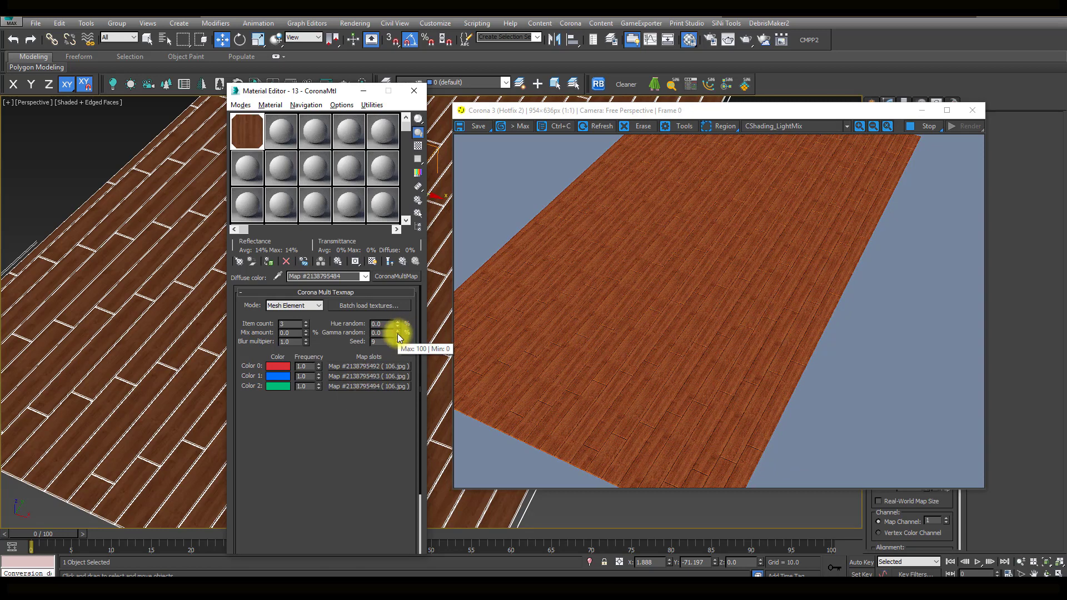
{"action": "left_click_drag", "start_coordinate": [398, 336], "coordinate": [399, 279]}
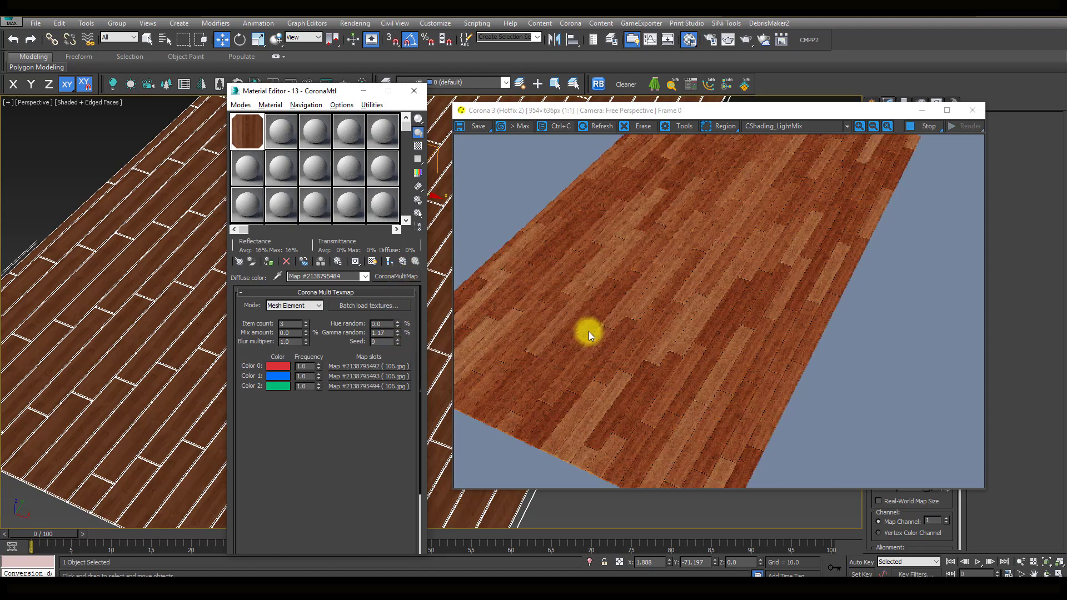
{"action": "scroll", "coordinate": [178, 383], "scroll_direction": "up", "scroll_amount": 5}
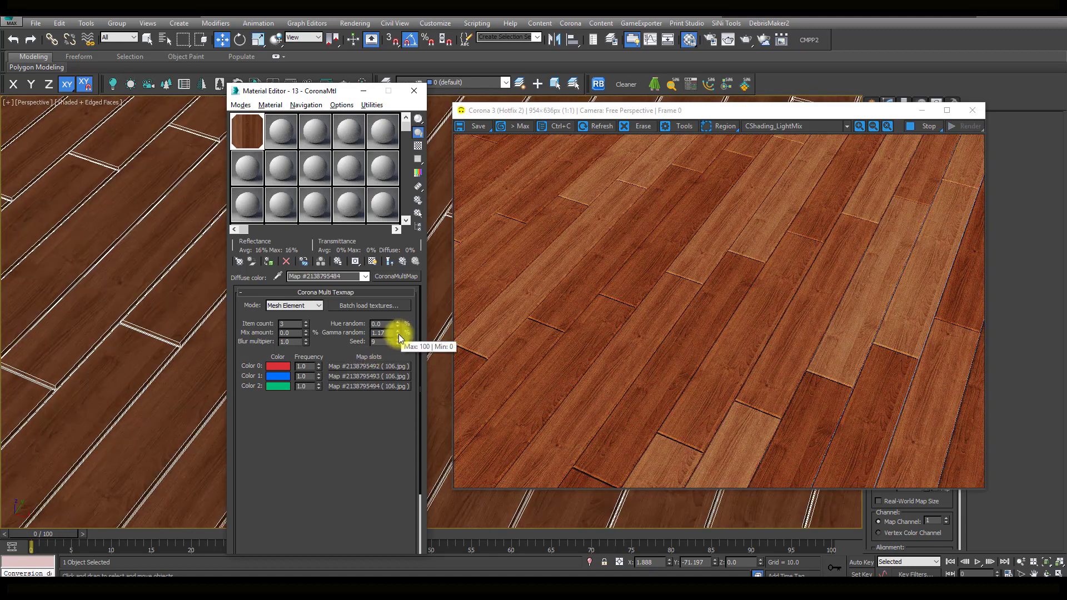
{"action": "left_click_drag", "start_coordinate": [399, 335], "coordinate": [398, 328]}
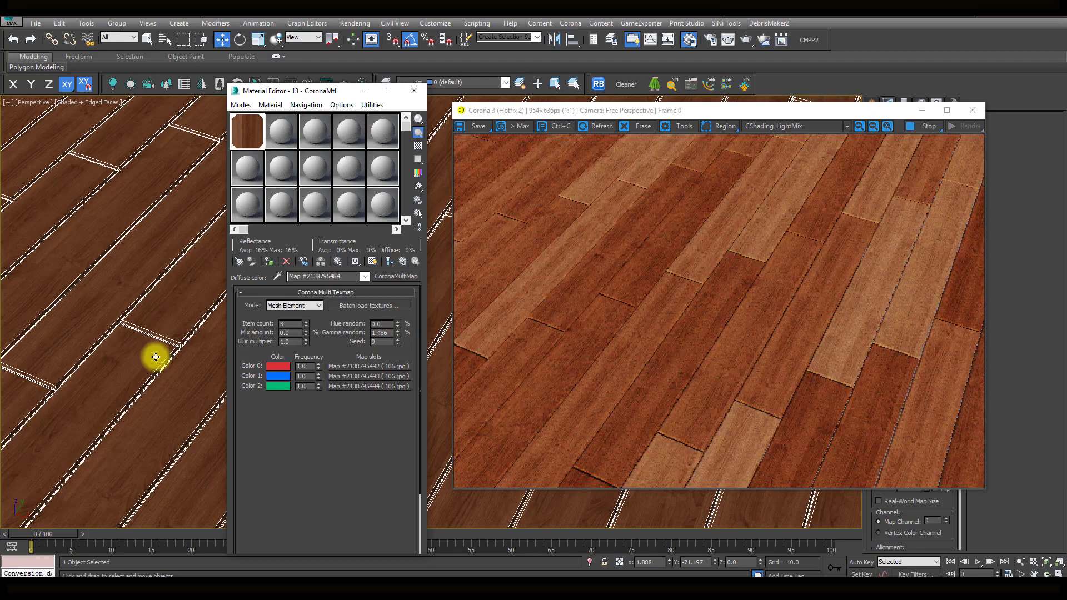
Test some Hue random variation on the planks, then reset Hue random to 0
{"action": "scroll", "coordinate": [131, 362], "scroll_direction": "down", "scroll_amount": 3}
{"action": "scroll", "coordinate": [135, 361], "scroll_direction": "down", "scroll_amount": 3}
{"action": "scroll", "coordinate": [133, 362], "scroll_direction": "down", "scroll_amount": 2}
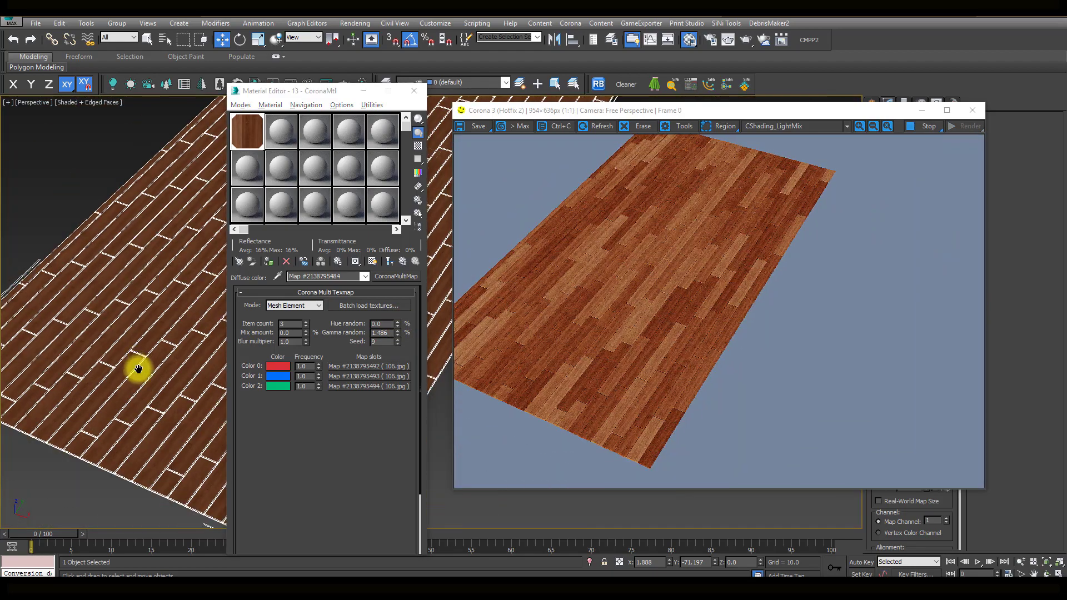
{"action": "middle_click_drag", "start_coordinate": [138, 370], "coordinate": [140, 375]}
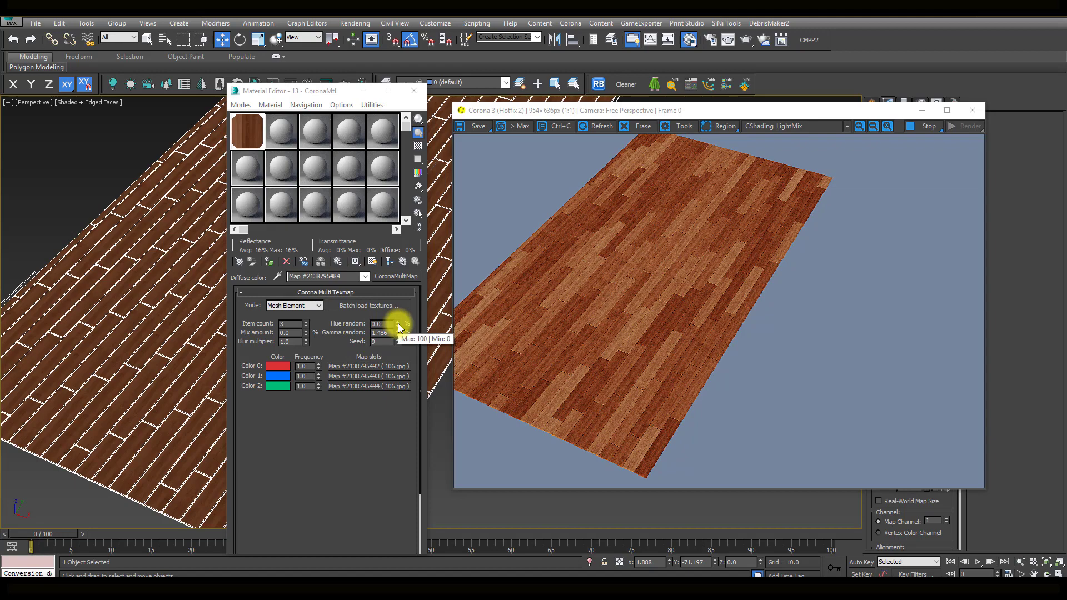
{"action": "left_click_drag", "start_coordinate": [398, 328], "coordinate": [397, 321]}
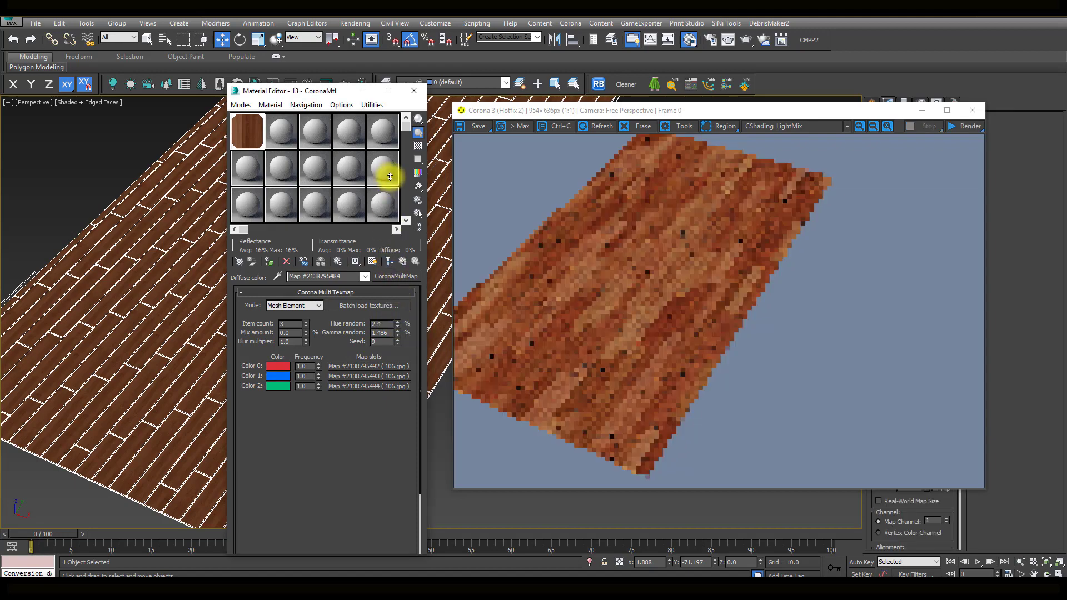
{"action": "left_click_drag", "start_coordinate": [390, 177], "coordinate": [390, 161]}
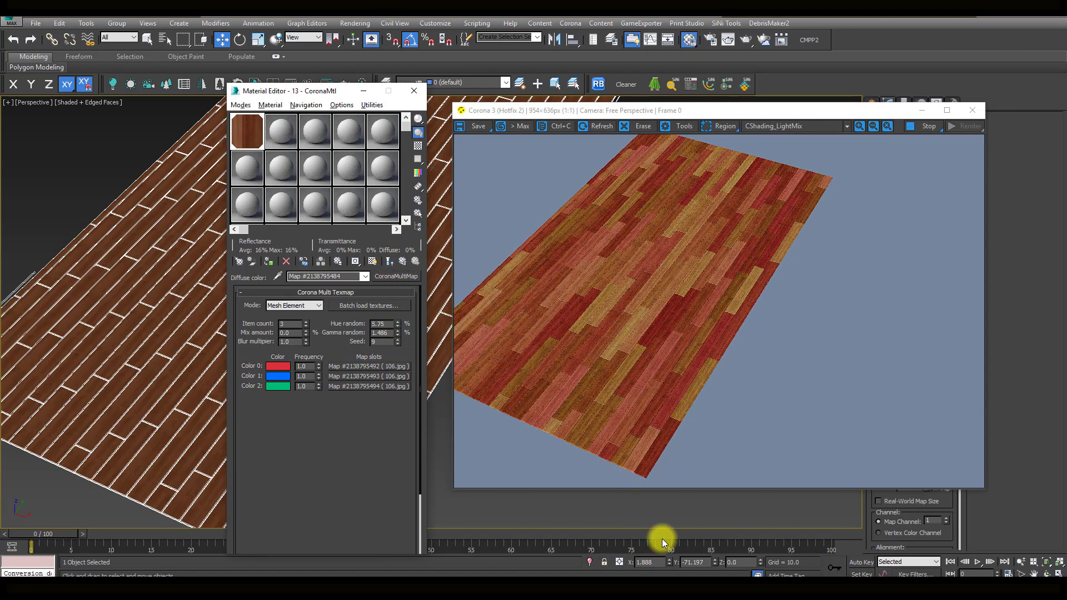
{"action": "left_click_drag", "start_coordinate": [403, 324], "coordinate": [403, 503]}
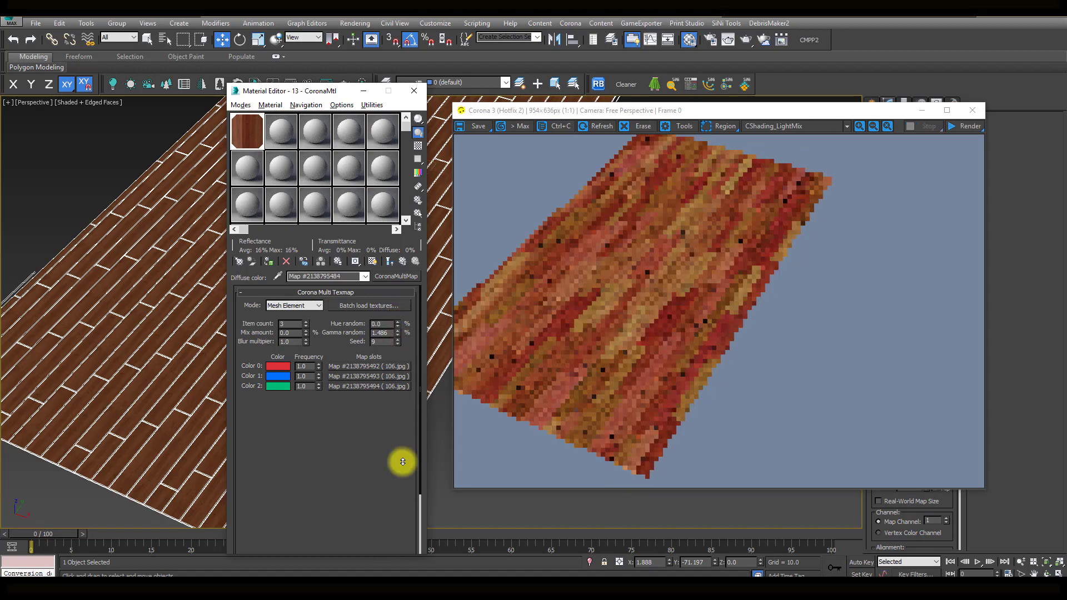
{"action": "left_click", "coordinate": [380, 367]}
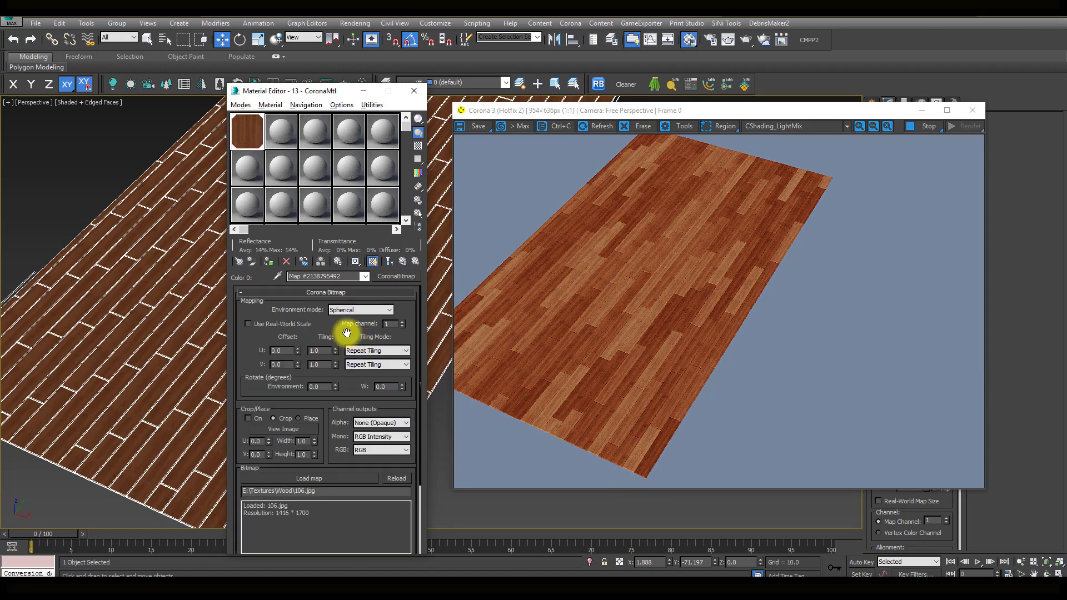
Raise the Color 0 wood bitmap's Output RGB Level to 1.28, then return to the CoronaMtl
{"action": "right_click", "coordinate": [375, 333]}
{"action": "left_click", "coordinate": [375, 392]}
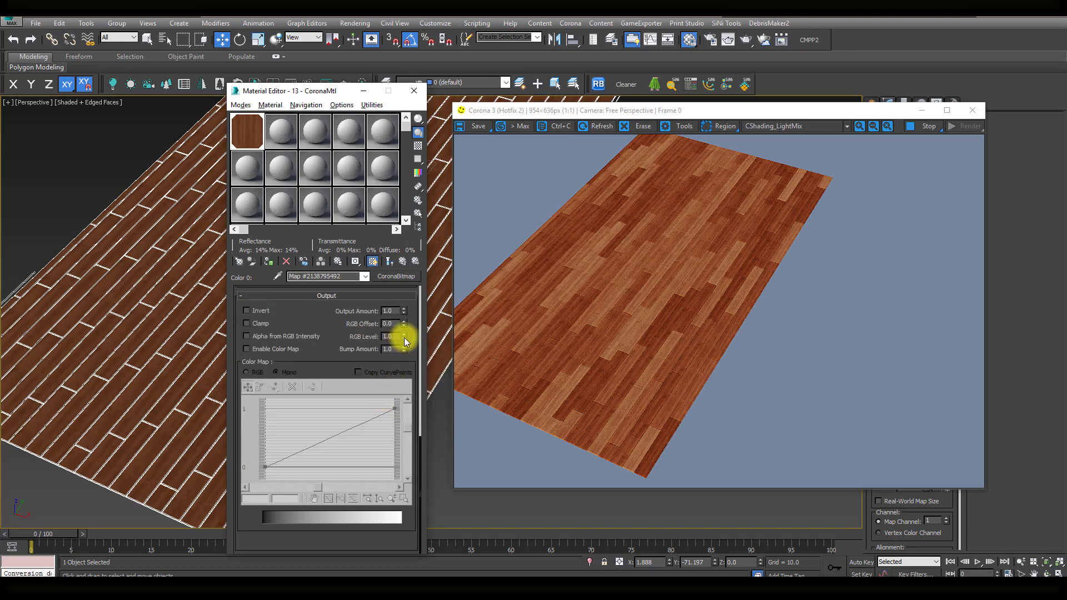
{"action": "left_click_drag", "start_coordinate": [405, 337], "coordinate": [405, 321]}
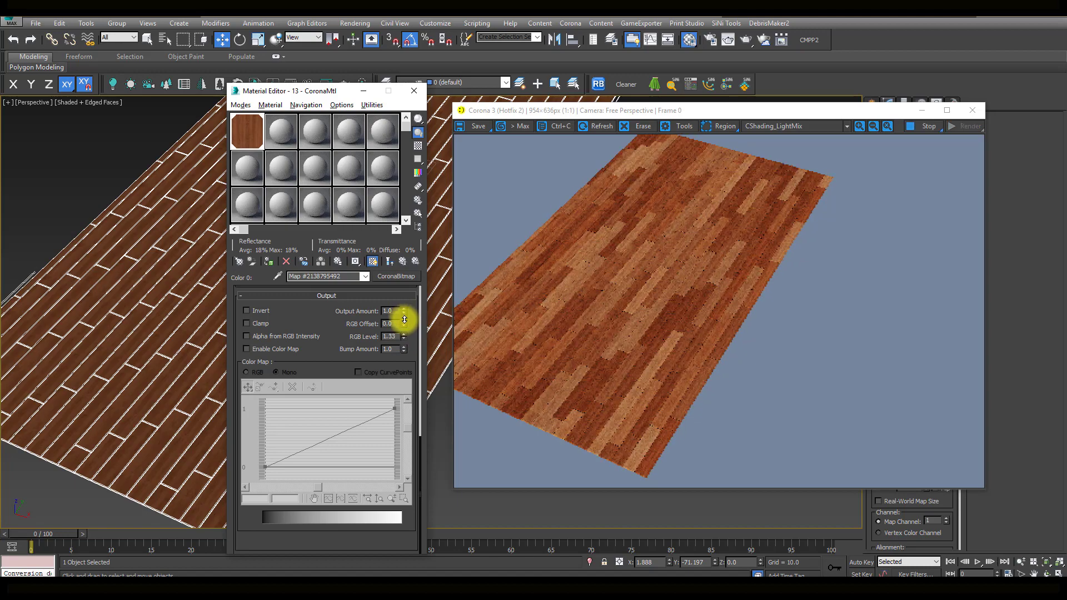
{"action": "left_click", "coordinate": [404, 262]}
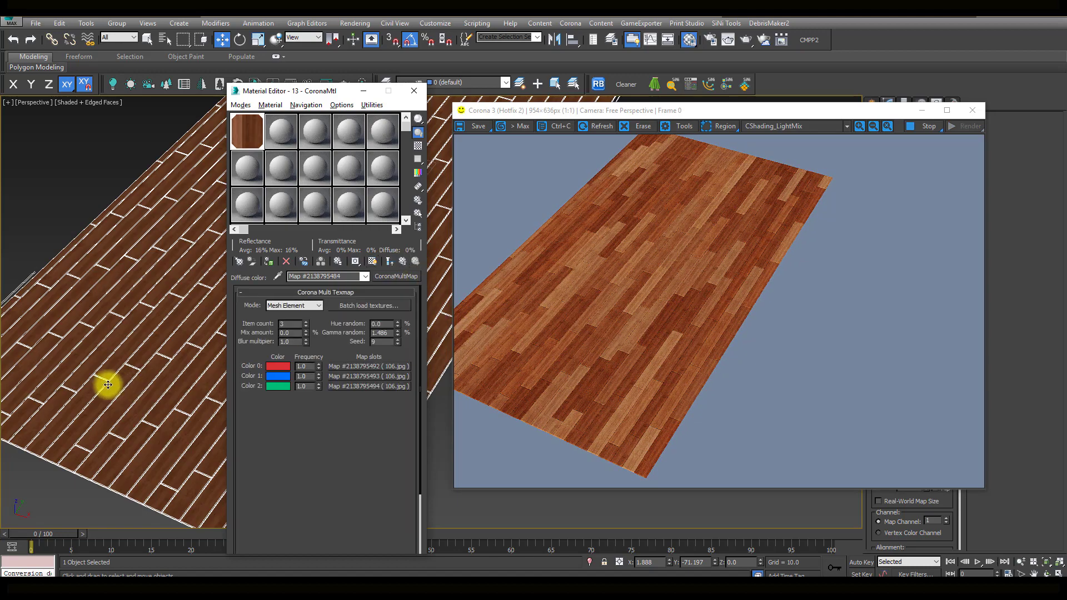
{"action": "scroll", "coordinate": [105, 384], "scroll_direction": "up", "scroll_amount": 3}
{"action": "scroll", "coordinate": [105, 384], "scroll_direction": "up", "scroll_amount": 3}
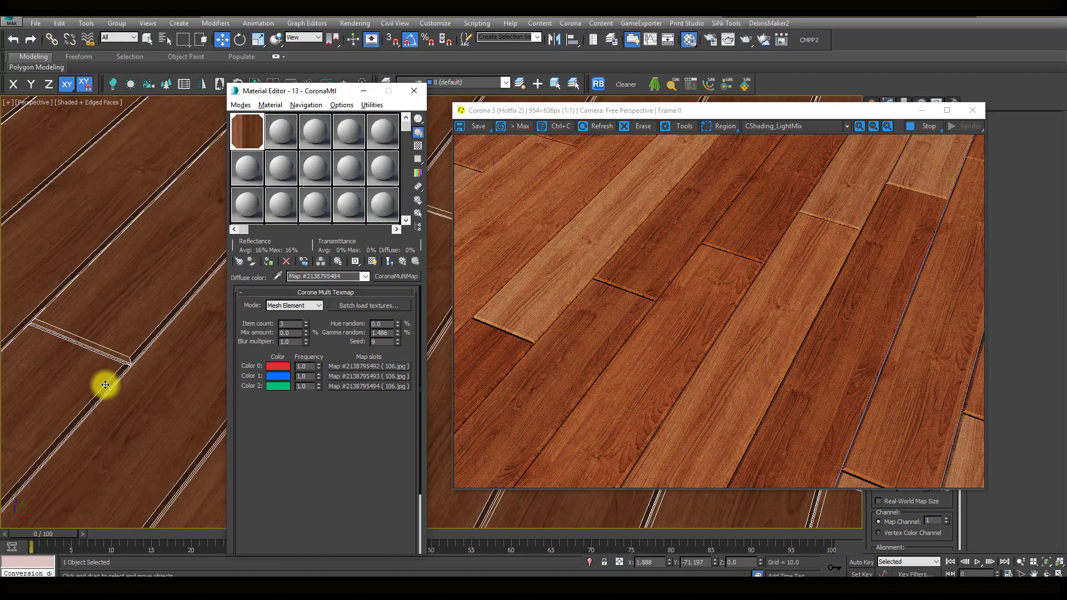
{"action": "scroll", "coordinate": [105, 384], "scroll_direction": "down", "scroll_amount": 3}
{"action": "scroll", "coordinate": [105, 385], "scroll_direction": "down", "scroll_amount": 3}
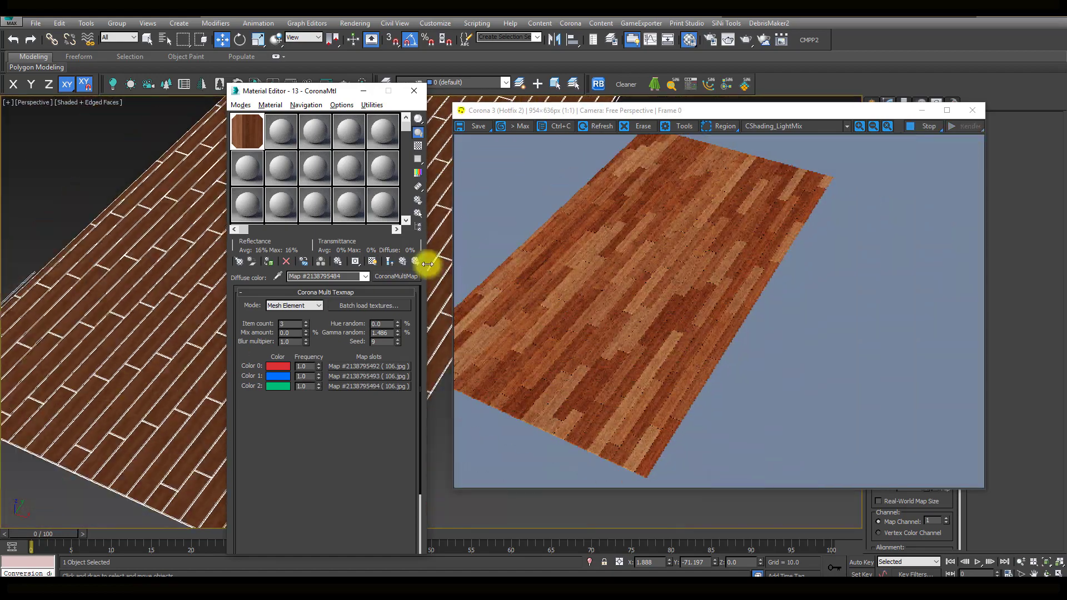
{"action": "left_click", "coordinate": [404, 262]}
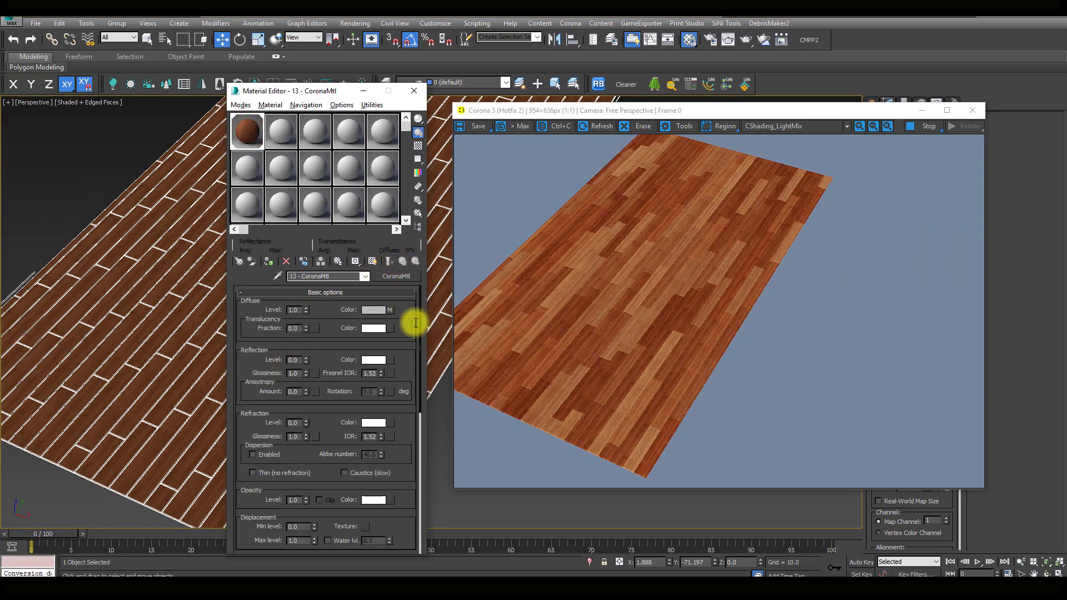
Create a Standard Primitives Teapot standing on the plank floor in the perspective viewport
{"action": "left_click_drag", "start_coordinate": [836, 114], "coordinate": [828, 289]}
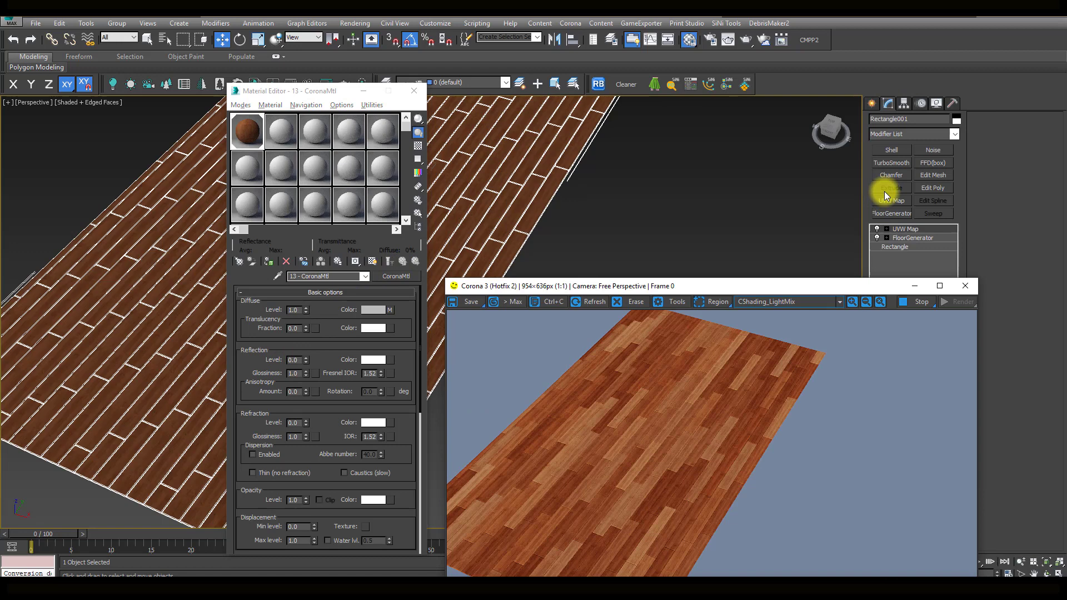
{"action": "left_click", "coordinate": [871, 103]}
{"action": "left_click", "coordinate": [875, 120]}
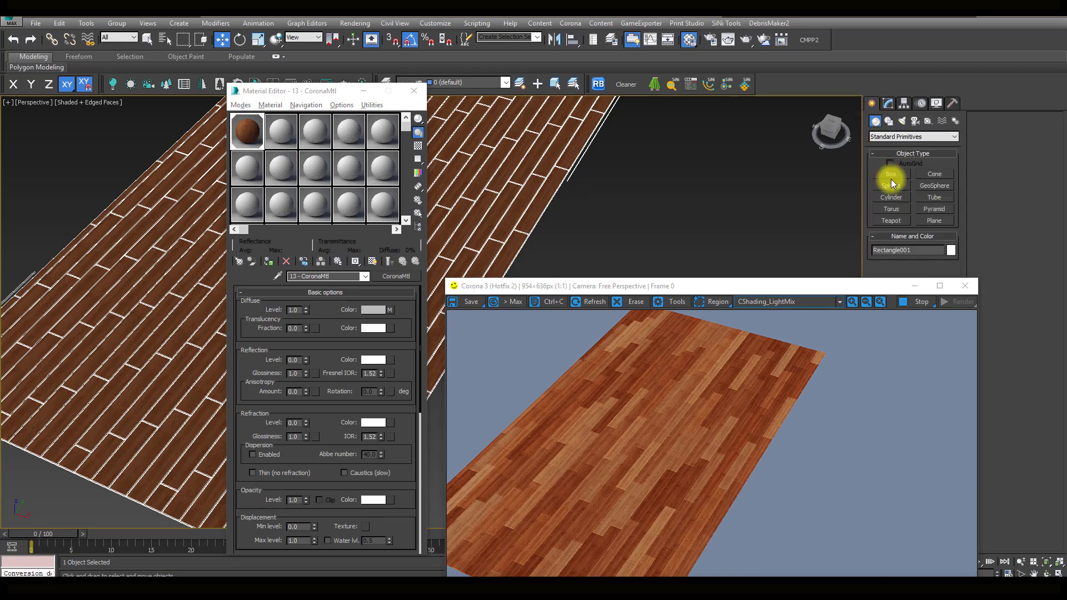
{"action": "left_click", "coordinate": [891, 221]}
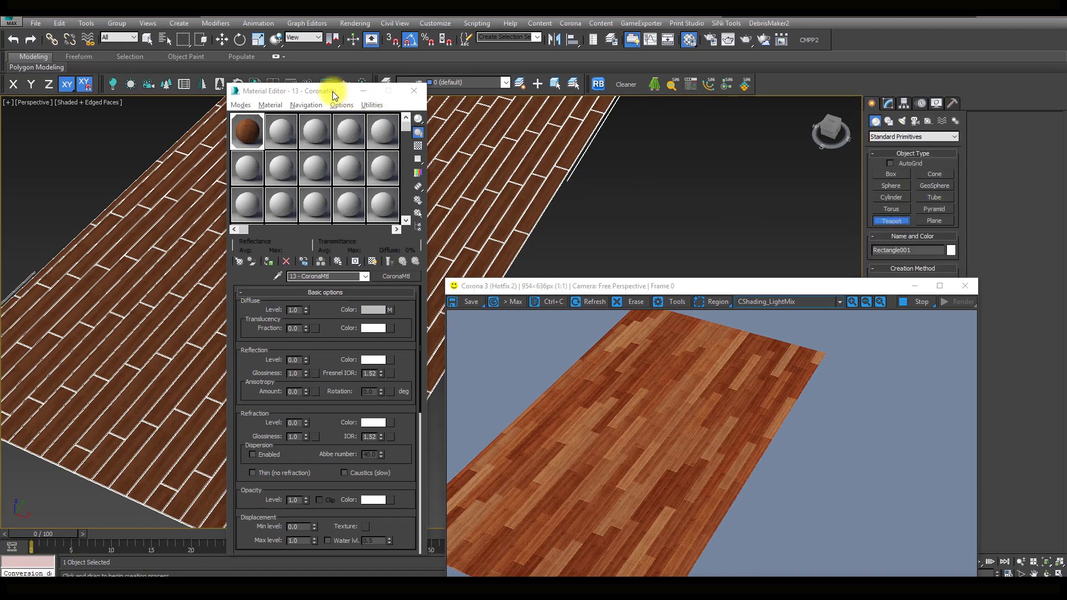
{"action": "left_click_drag", "start_coordinate": [333, 90], "coordinate": [324, 337]}
{"action": "left_click_drag", "start_coordinate": [322, 222], "coordinate": [345, 173]}
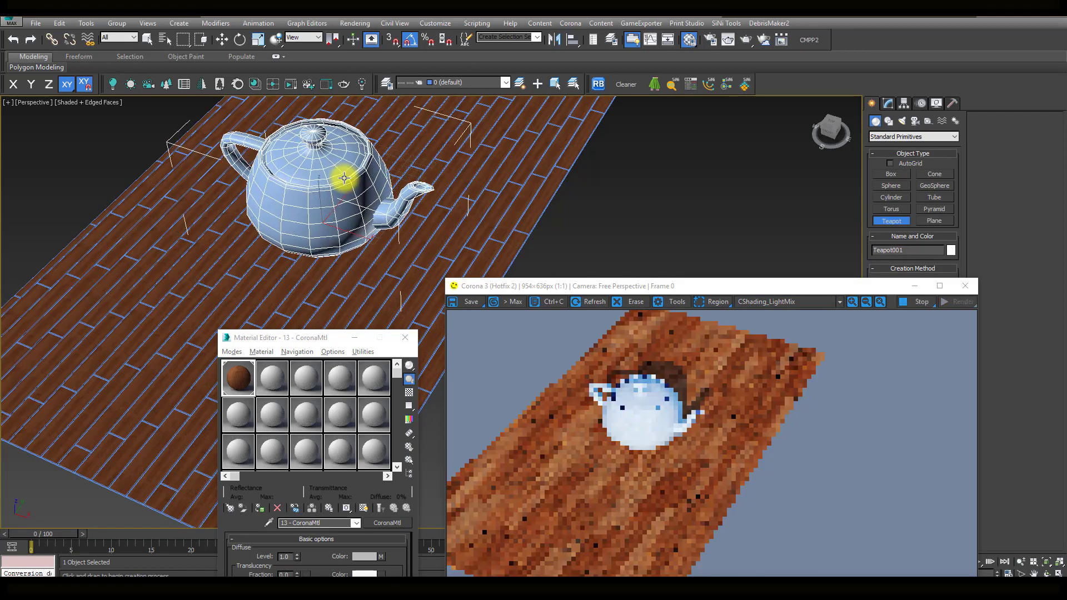
{"action": "key", "text": "w"}
Zoom and pan the viewport to frame the whole teapot on the floor
{"action": "scroll", "coordinate": [350, 225], "scroll_direction": "down", "scroll_amount": 2}
{"action": "scroll", "coordinate": [350, 225], "scroll_direction": "down", "scroll_amount": 2}
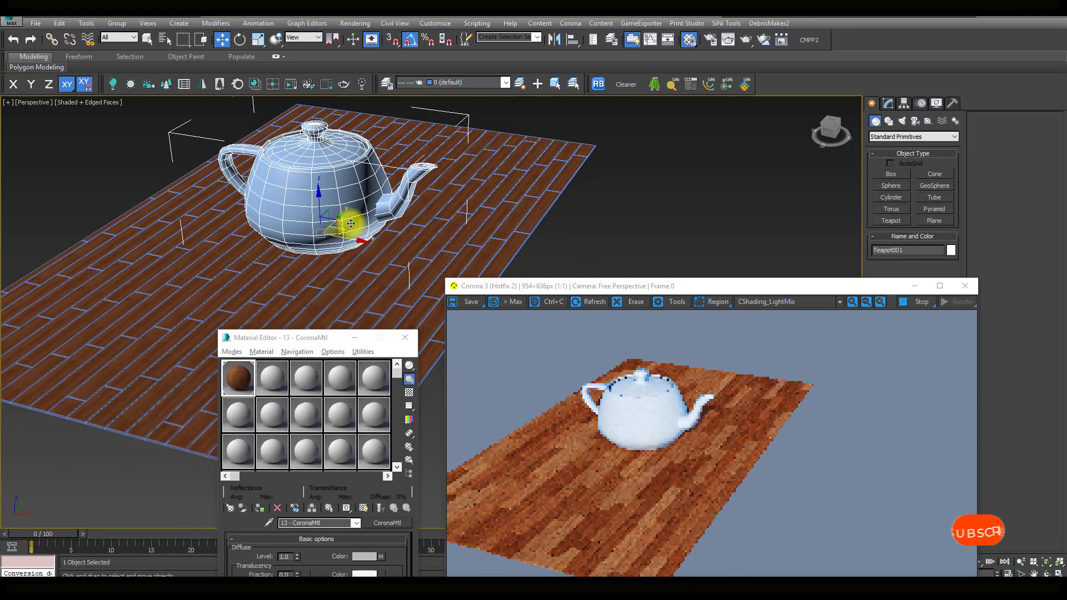
{"action": "scroll", "coordinate": [333, 222], "scroll_direction": "up", "scroll_amount": 5}
{"action": "scroll", "coordinate": [332, 222], "scroll_direction": "down", "scroll_amount": 2}
{"action": "middle_click_drag", "start_coordinate": [336, 221], "coordinate": [389, 238]}
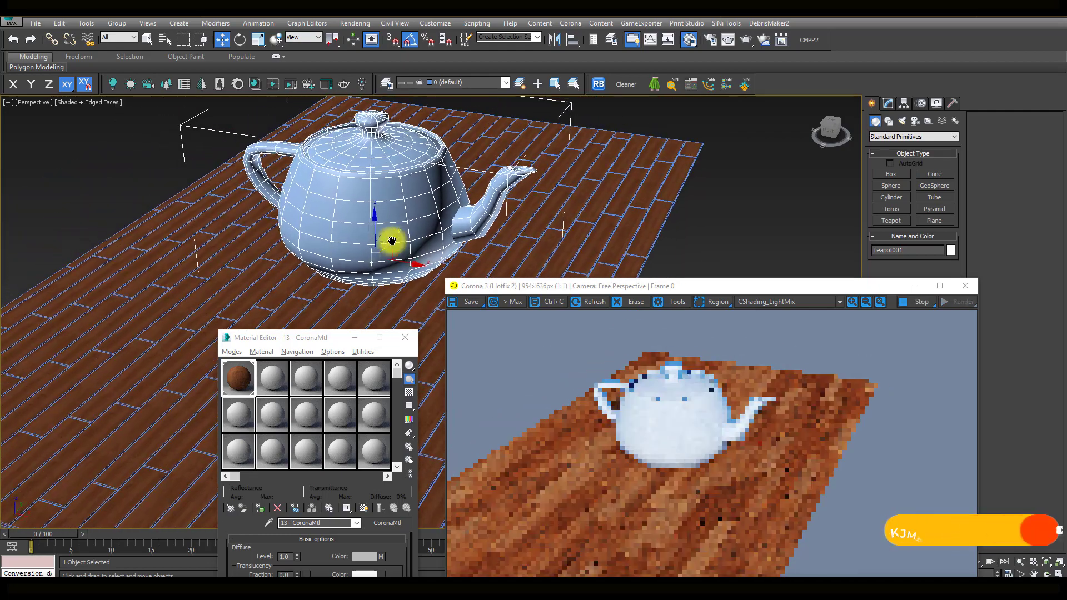
{"action": "scroll", "coordinate": [384, 241], "scroll_direction": "up", "scroll_amount": 1}
{"action": "scroll", "coordinate": [379, 243], "scroll_direction": "up", "scroll_amount": 1}
{"action": "left_click_drag", "start_coordinate": [699, 301], "coordinate": [688, 95]}
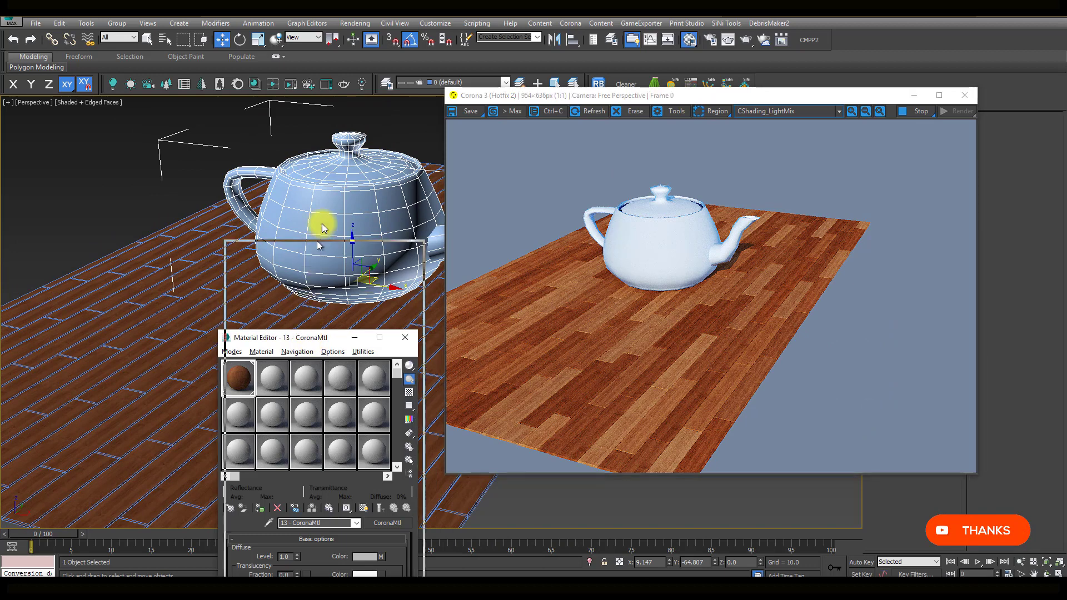
Set the floor material's Reflection Level to 1.0
{"action": "left_click_drag", "start_coordinate": [314, 344], "coordinate": [287, 47]}
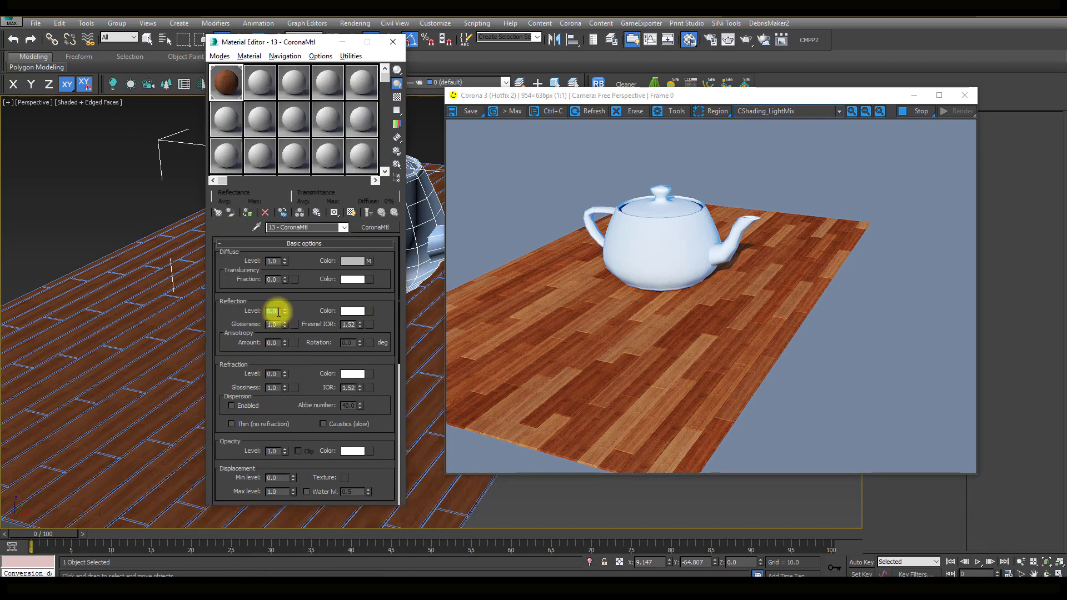
{"action": "type", "text": "1"}
{"action": "key", "text": "Tab"}
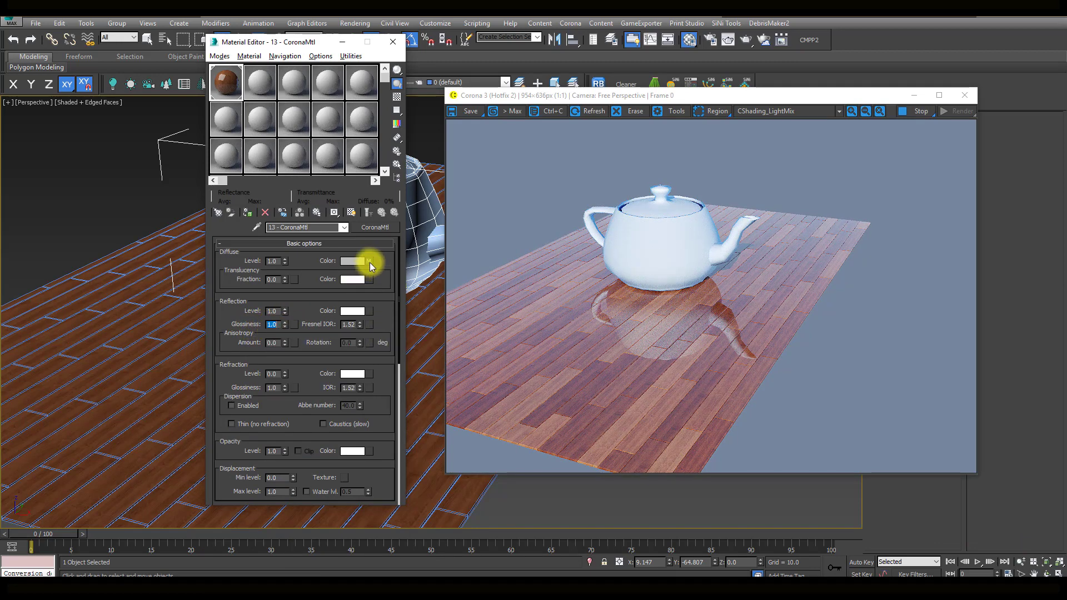
Copy the diffuse wood CoronaMultiMap into the Refl. glossiness slot and bring up its map types
{"action": "left_click_drag", "start_coordinate": [294, 324], "coordinate": [295, 325]}
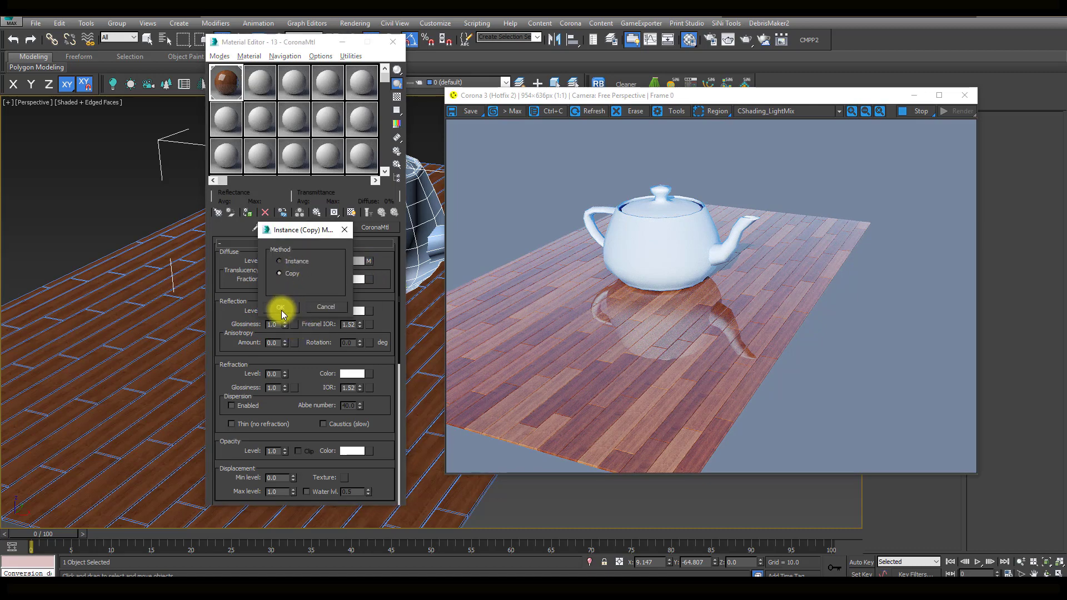
{"action": "left_click", "coordinate": [280, 307]}
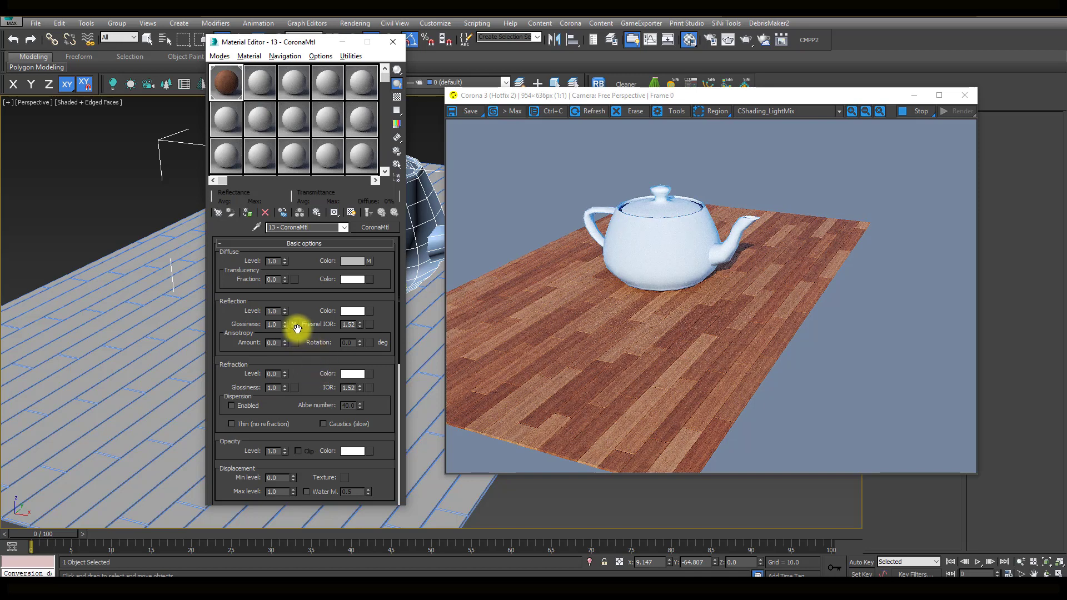
{"action": "left_click", "coordinate": [293, 324]}
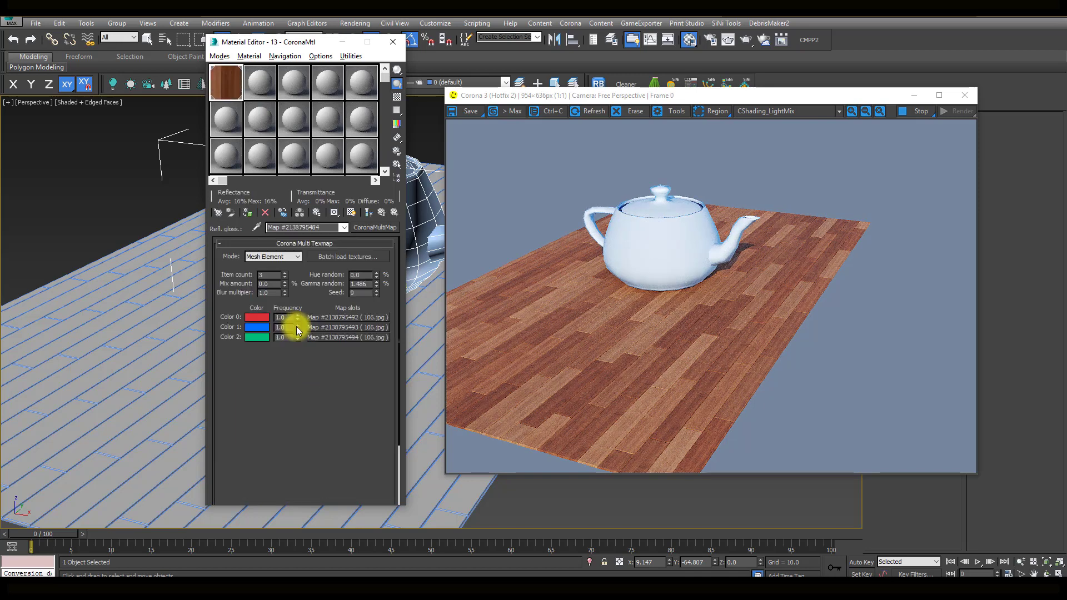
{"action": "left_click", "coordinate": [372, 228]}
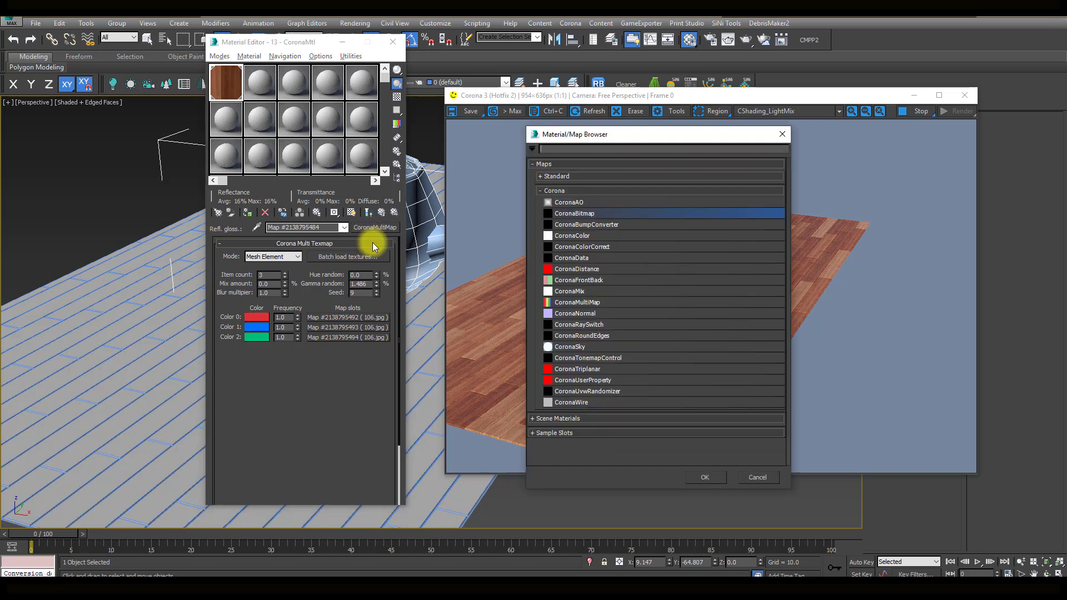
{"action": "left_click", "coordinate": [552, 192]}
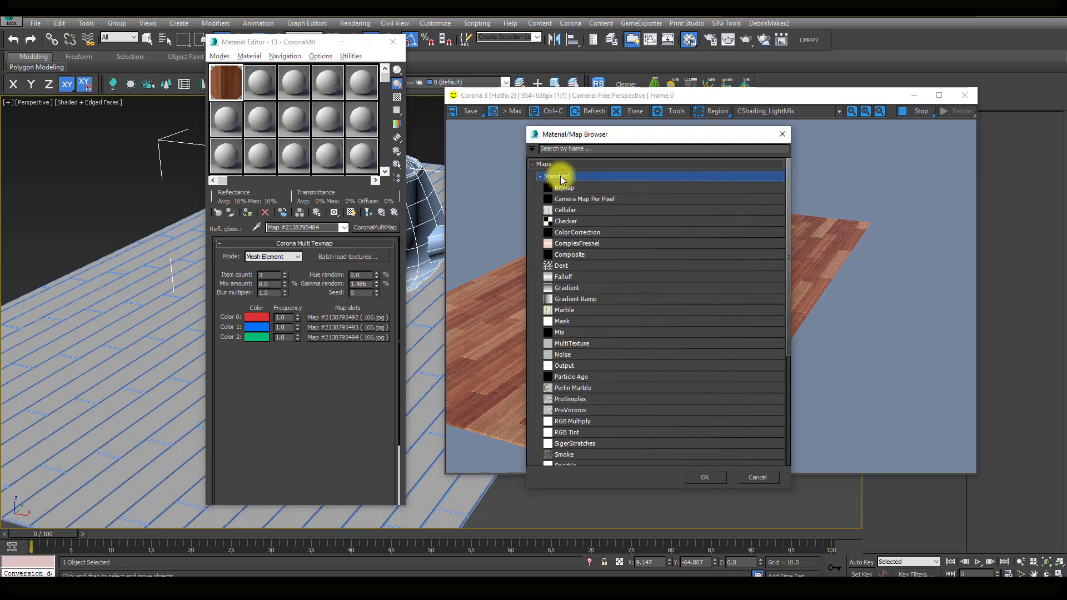
Wrap the glossiness multi-map in a Monochrome Color Correction map
{"action": "left_click", "coordinate": [569, 235]}
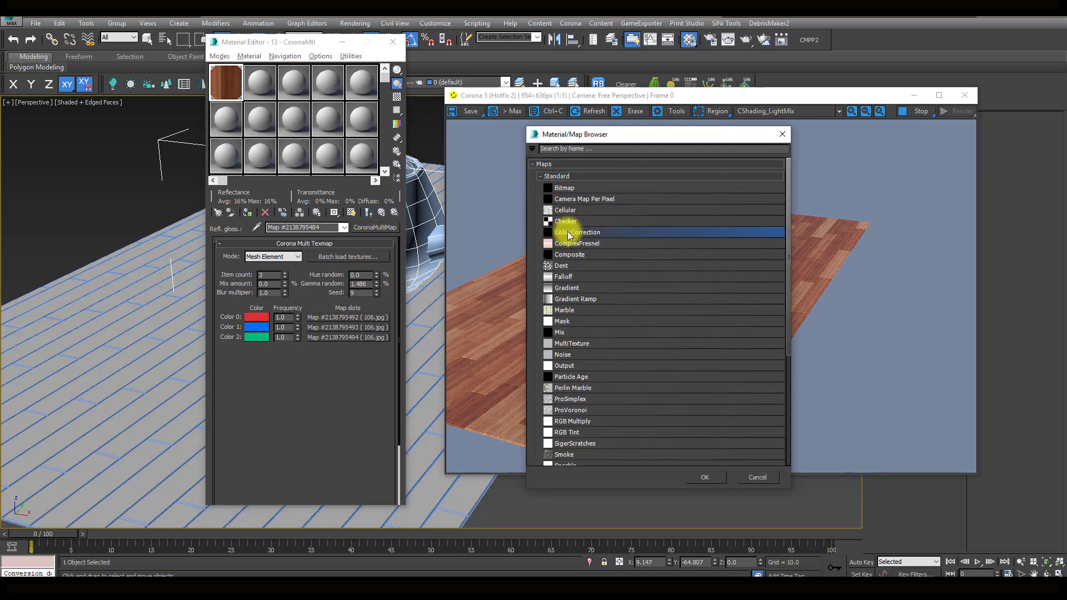
{"action": "left_click", "coordinate": [705, 478]}
{"action": "left_click", "coordinate": [283, 297]}
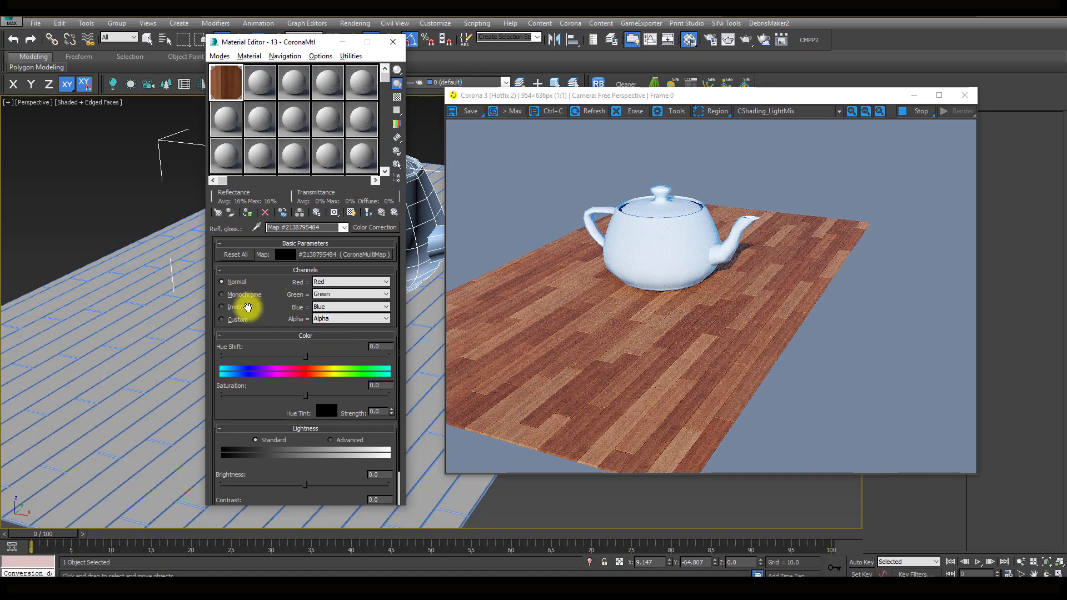
{"action": "left_click", "coordinate": [241, 297]}
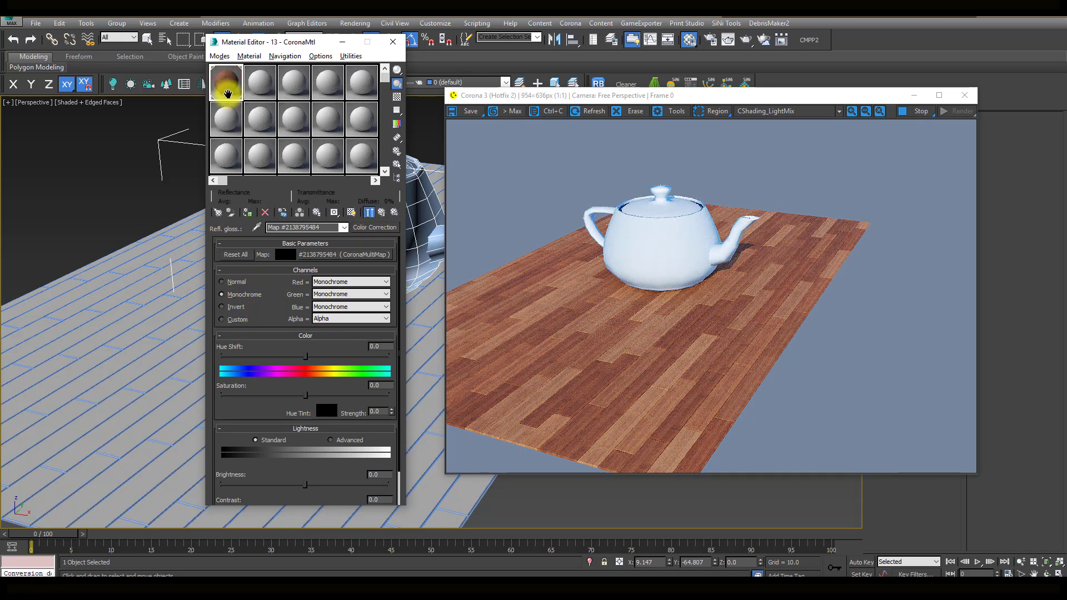
{"action": "double_click", "coordinate": [225, 85]}
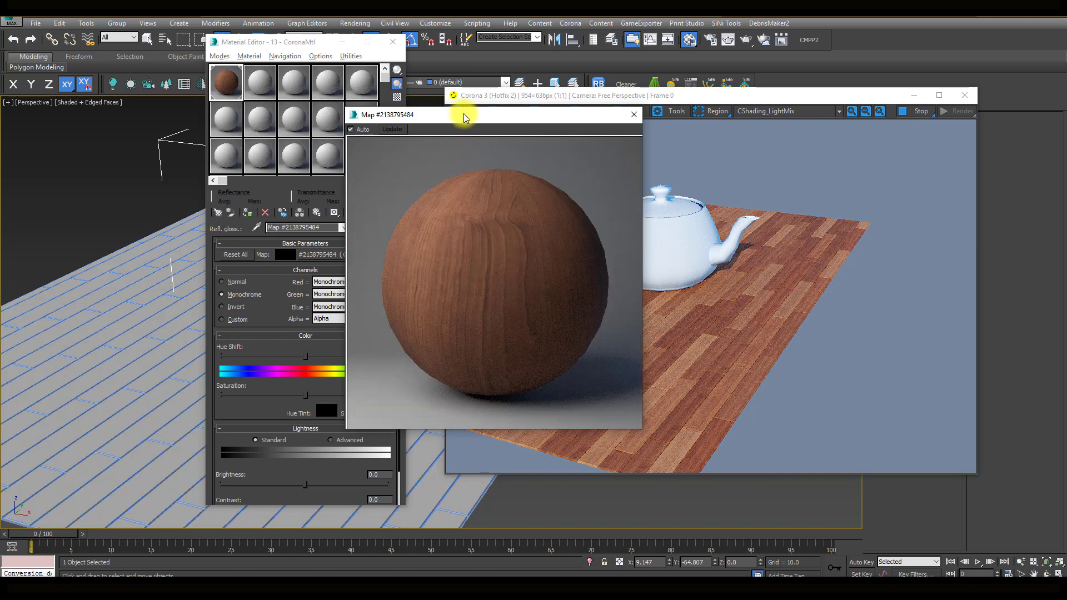
{"action": "left_click_drag", "start_coordinate": [466, 116], "coordinate": [583, 103]}
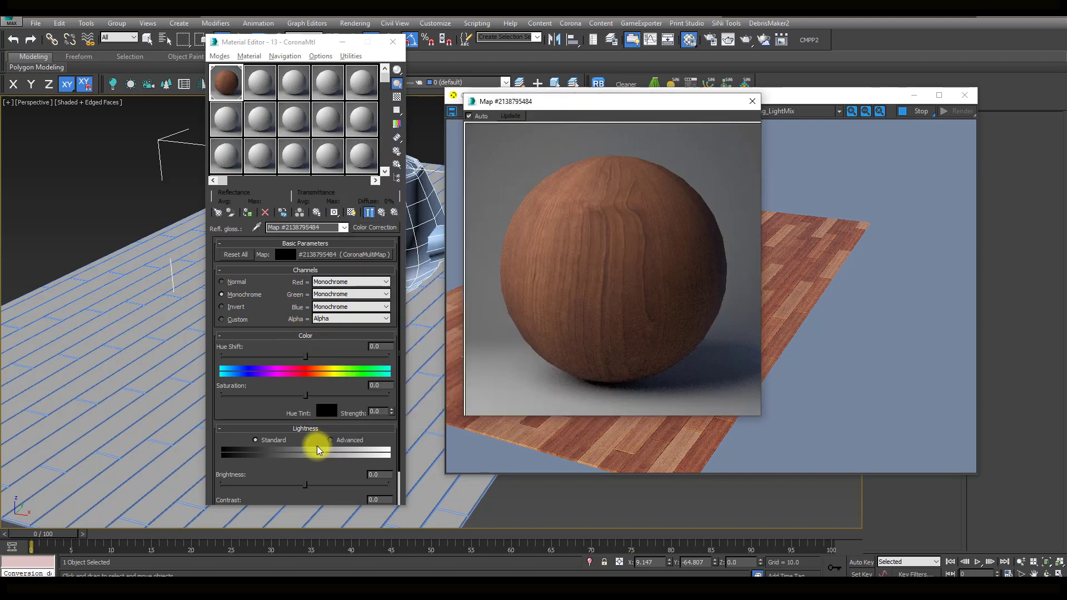
Switch Lightness to Advanced and try Gamma/Contrast values of 5.0, then 2.0
{"action": "left_click", "coordinate": [340, 441]}
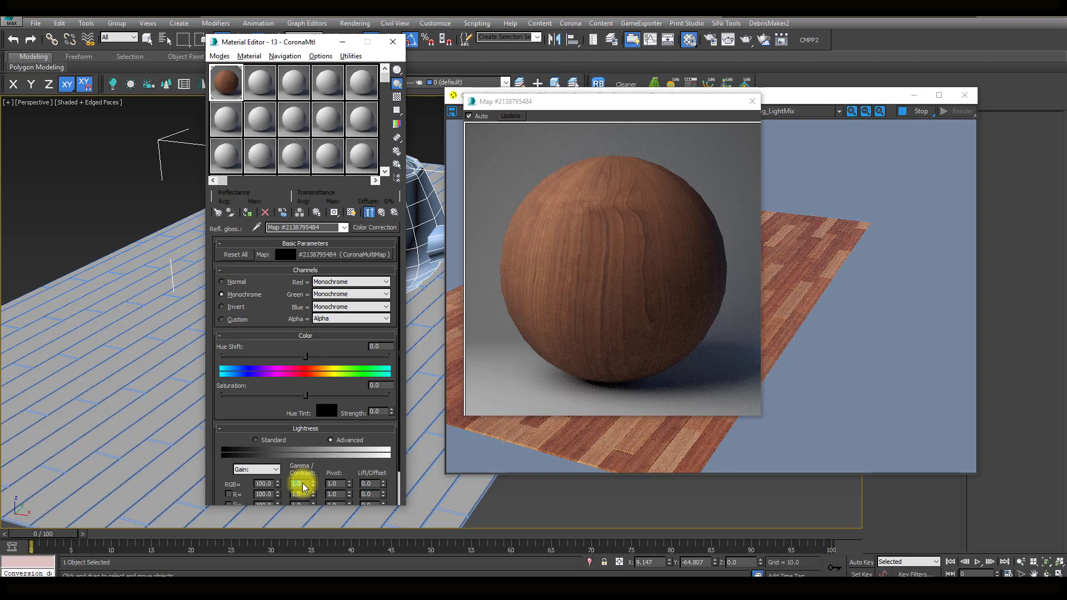
{"action": "type", "text": "5"}
{"action": "key", "text": "Return"}
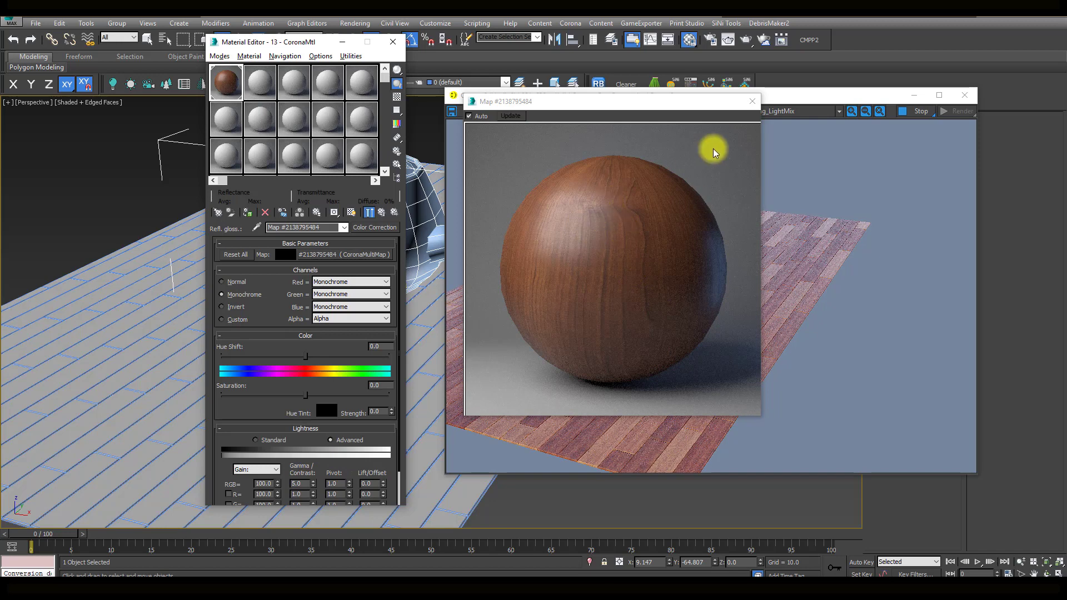
{"action": "mouse_move", "coordinate": [648, 105]}
{"action": "left_mouse_down"}
{"action": "mouse_move", "coordinate": [206, 346]}
{"action": "mouse_move", "coordinate": [296, 179]}
{"action": "left_mouse_up"}
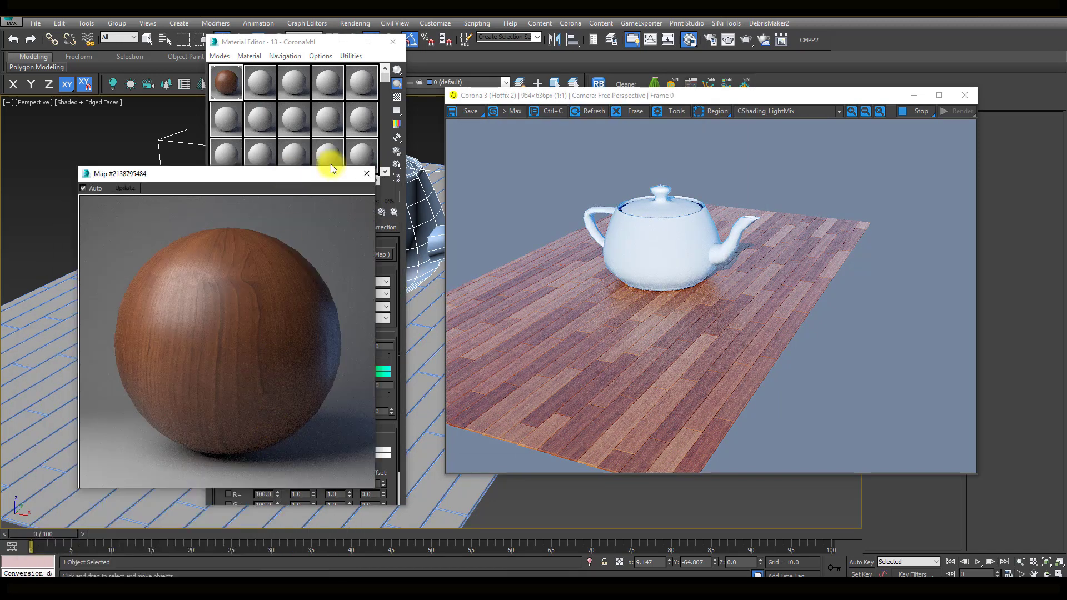
{"action": "left_click", "coordinate": [366, 174]}
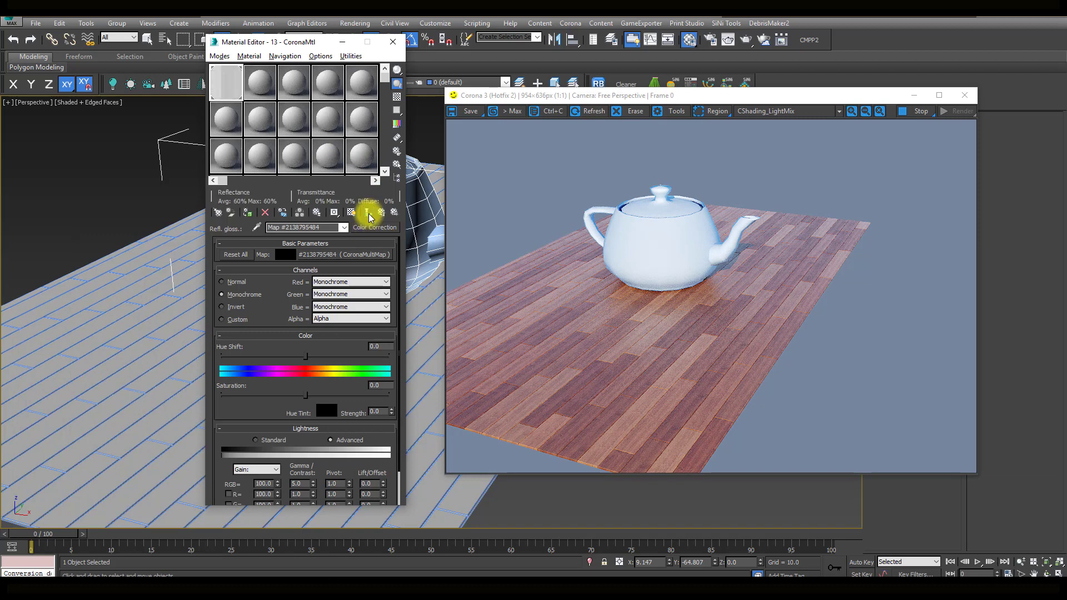
{"action": "left_click", "coordinate": [368, 214]}
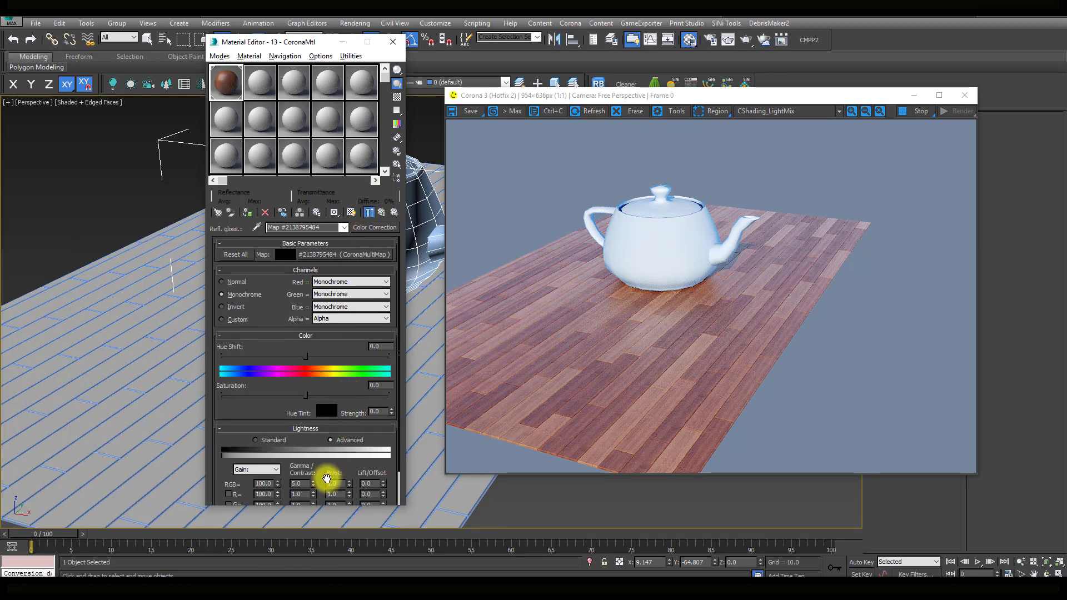
{"action": "type", "text": "2"}
{"action": "key", "text": "Return"}
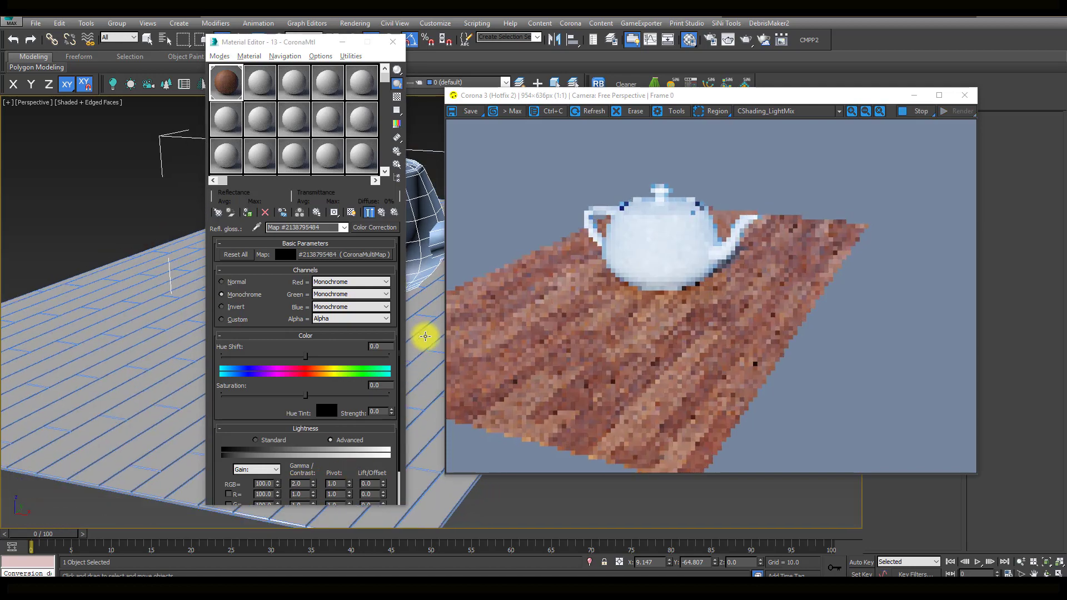
Set Gamma/Contrast to 3.0 and orbit the view to check the floor reflections
{"action": "mouse_move", "coordinate": [424, 357]}
{"action": "middle_mouse_down", "text": "alt"}
{"action": "mouse_move", "coordinate": [428, 376]}
{"action": "mouse_move", "coordinate": [377, 364]}
{"action": "mouse_move", "coordinate": [427, 318]}
{"action": "mouse_move", "coordinate": [452, 352]}
{"action": "middle_mouse_up", "text": "alt"}
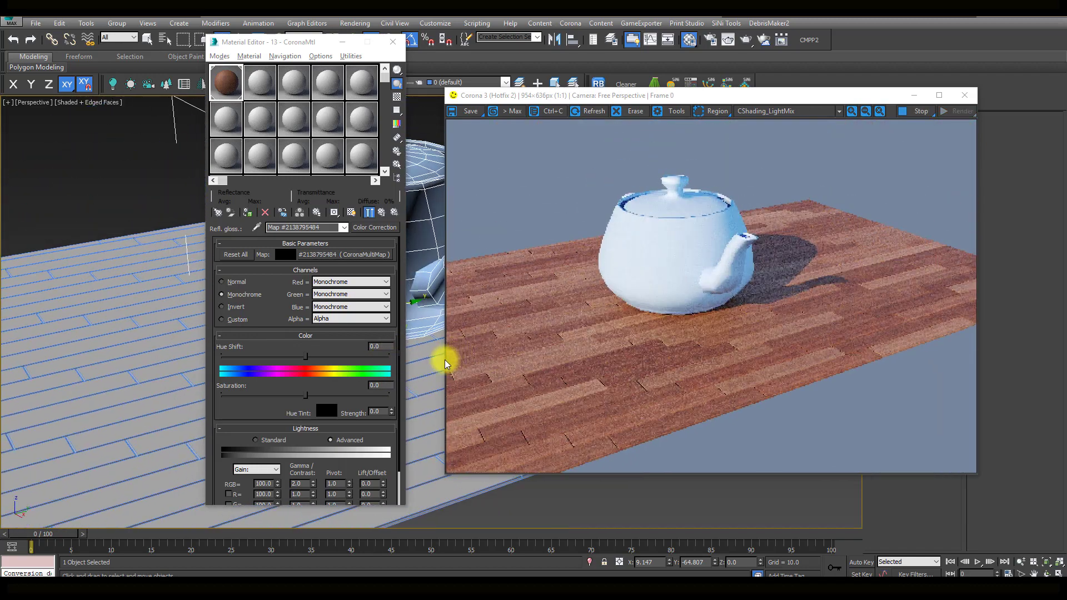
{"action": "double_click", "coordinate": [307, 483]}
{"action": "type", "text": "3"}
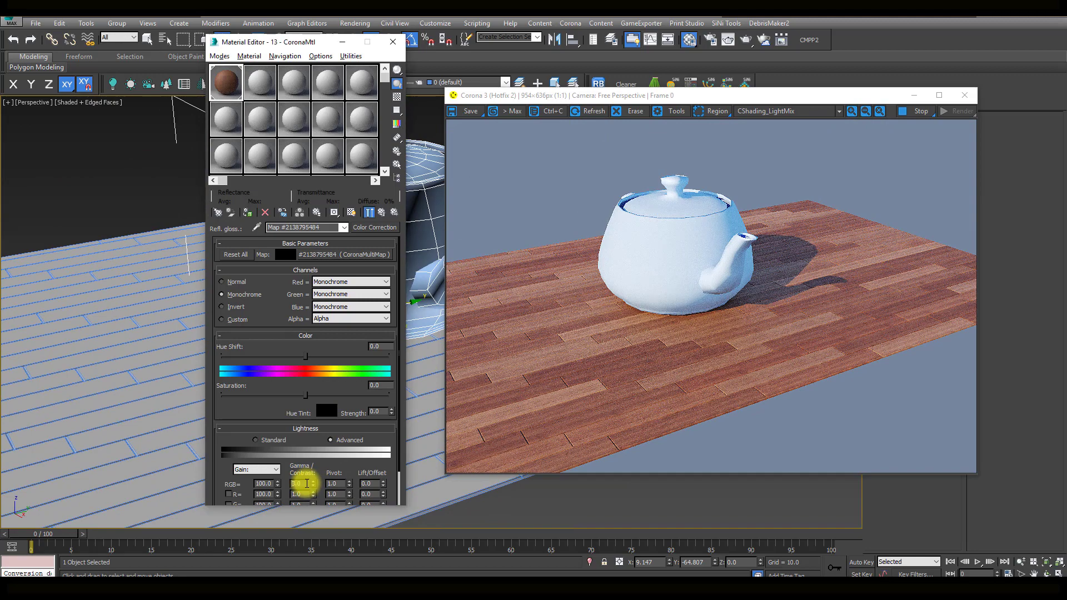
{"action": "key", "text": "Return"}
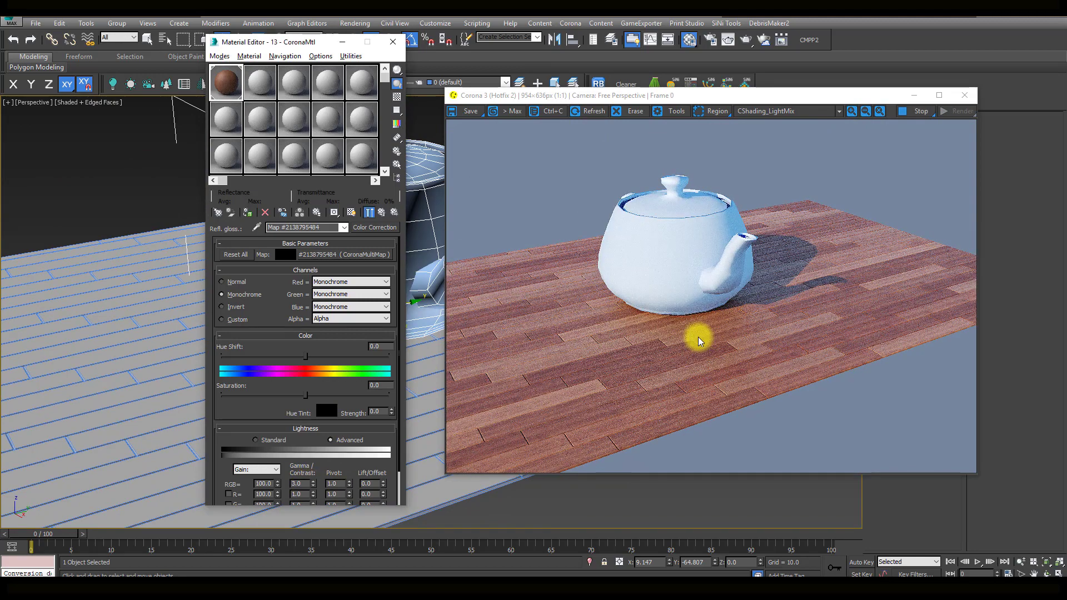
{"action": "mouse_move", "coordinate": [412, 405]}
{"action": "middle_mouse_down", "text": "alt"}
{"action": "mouse_move", "coordinate": [431, 401]}
{"action": "mouse_move", "coordinate": [425, 353]}
{"action": "middle_mouse_up", "text": "alt"}
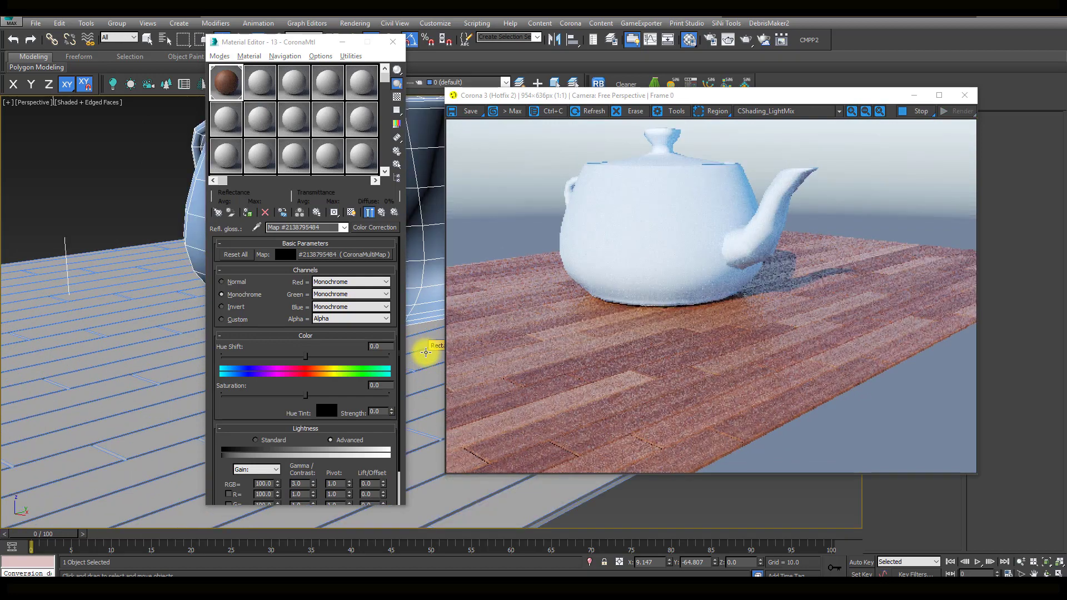
{"action": "scroll", "coordinate": [425, 353], "scroll_direction": "down", "scroll_amount": 2}
{"action": "scroll", "coordinate": [425, 352], "scroll_direction": "down", "scroll_amount": 3}
{"action": "mouse_move", "coordinate": [426, 352]}
{"action": "middle_mouse_down", "text": "alt"}
{"action": "mouse_move", "coordinate": [433, 387]}
{"action": "mouse_move", "coordinate": [477, 375]}
{"action": "middle_mouse_up", "text": "alt"}
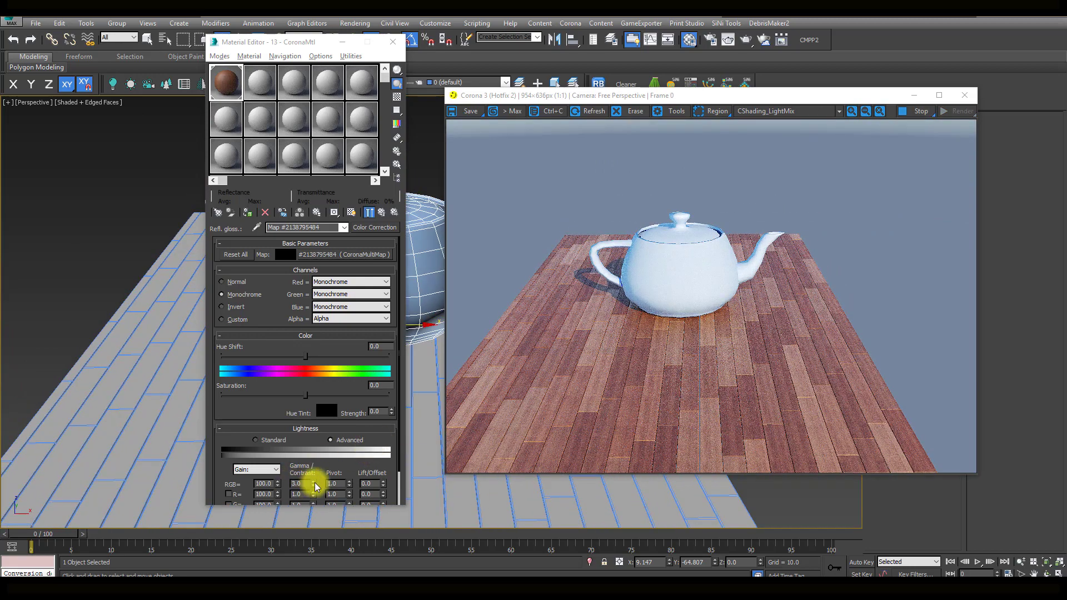
Return to the floor material's main settings and adjust the view toward the floor beside the teapot
{"action": "left_click", "coordinate": [382, 213]}
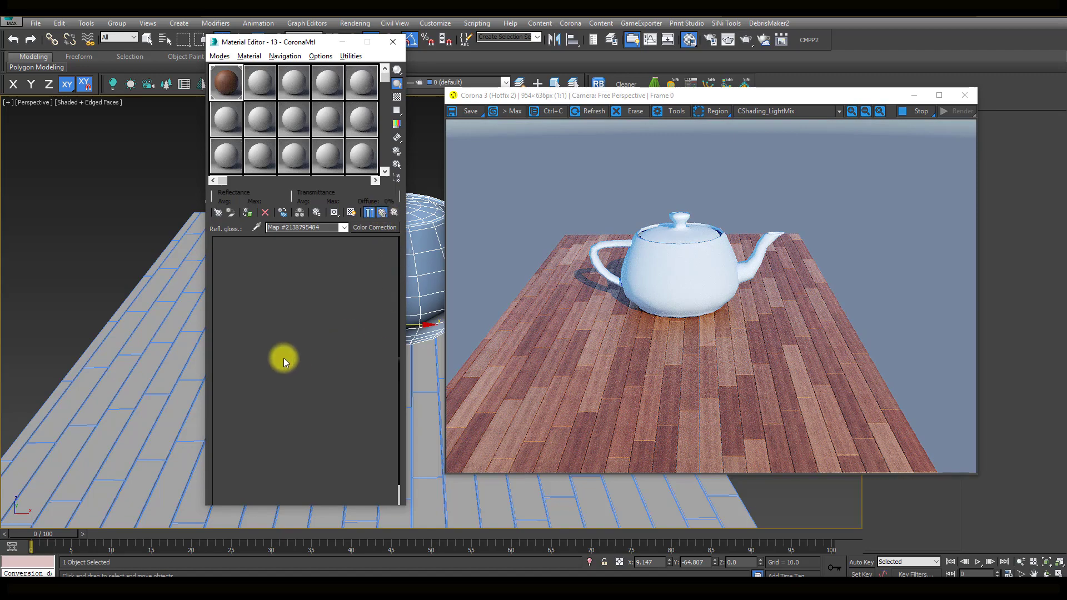
{"action": "left_click_drag", "start_coordinate": [314, 379], "coordinate": [310, 159]}
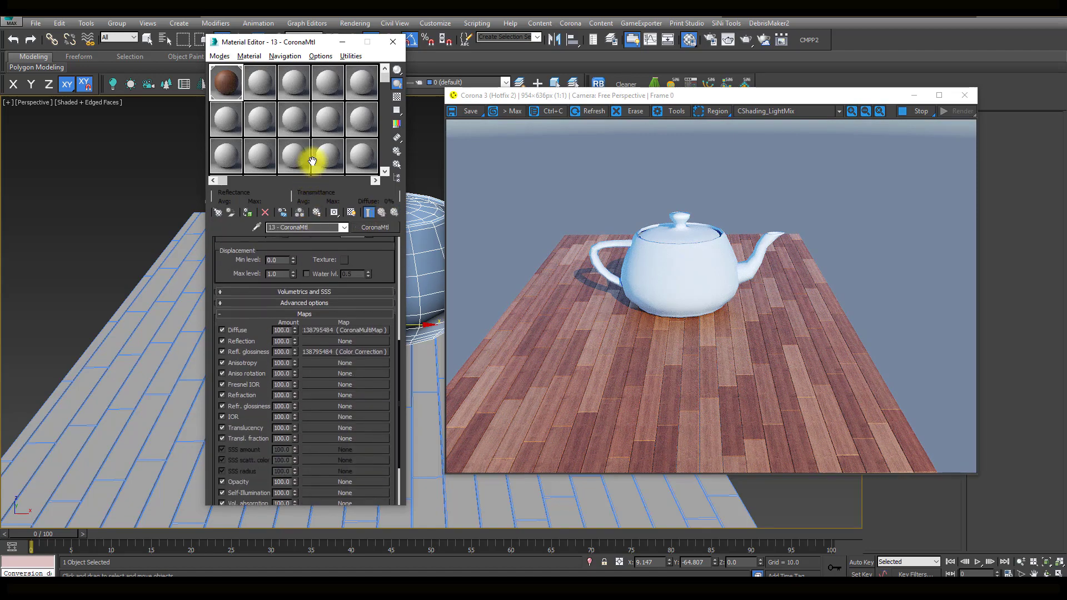
{"action": "middle_click_drag", "start_coordinate": [203, 455], "coordinate": [119, 461]}
{"action": "scroll", "coordinate": [154, 471], "scroll_direction": "up", "scroll_amount": 2}
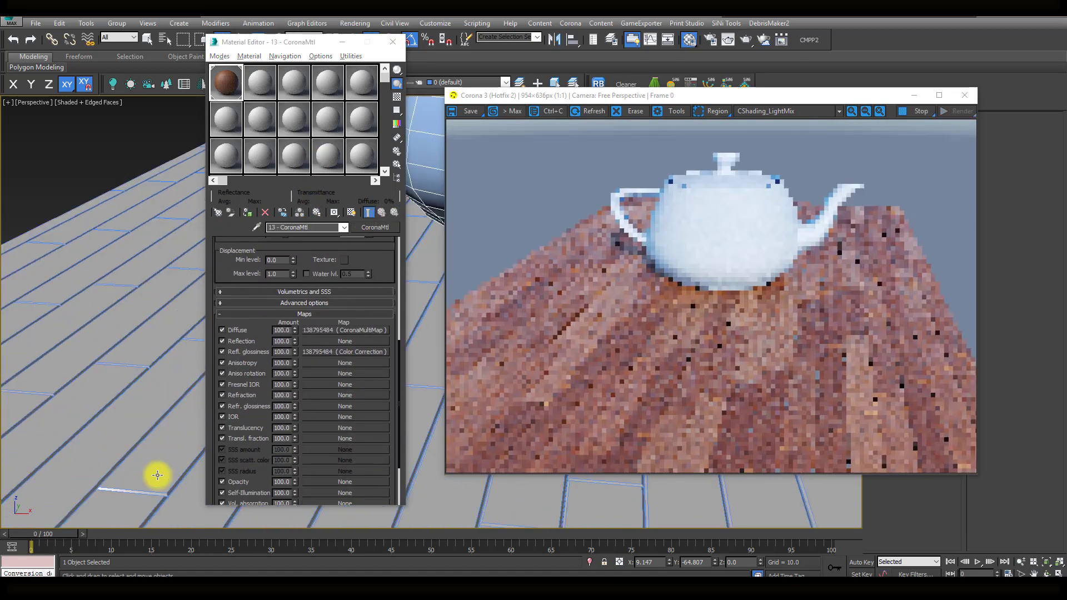
{"action": "scroll", "coordinate": [157, 474], "scroll_direction": "up", "scroll_amount": 5}
{"action": "scroll", "coordinate": [157, 475], "scroll_direction": "up", "scroll_amount": 3}
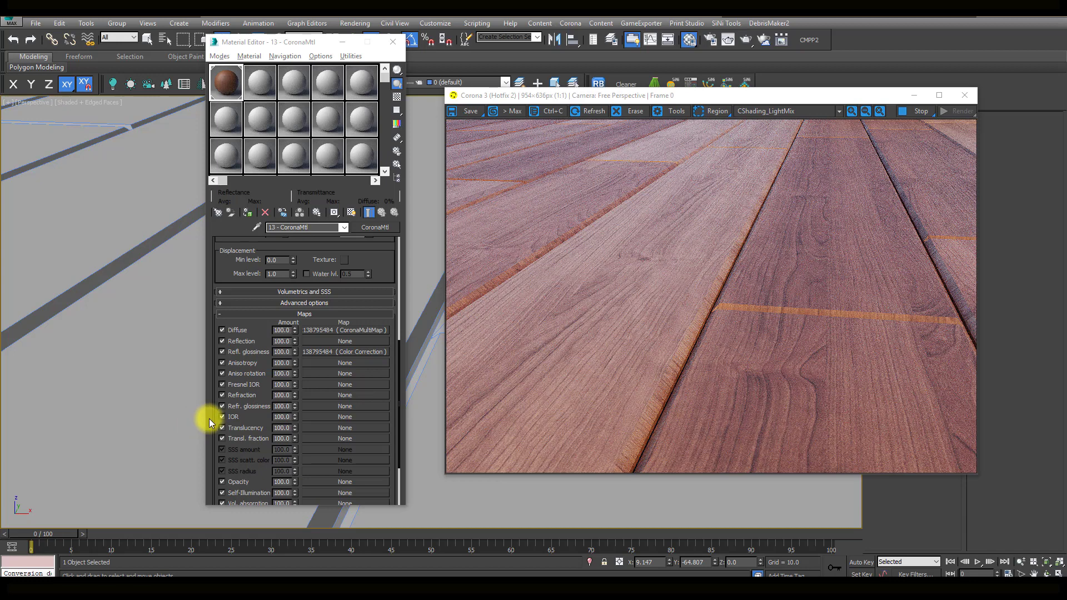
{"action": "left_click_drag", "start_coordinate": [212, 422], "coordinate": [209, 368]}
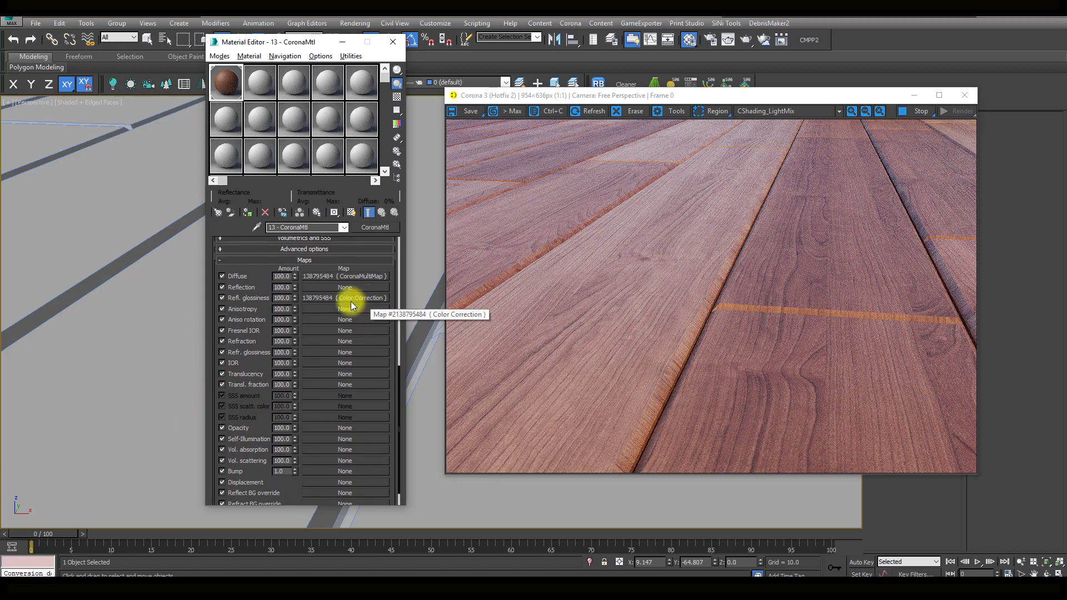
Copy the glossiness Color Correction map into the Bump slot with amount -5.0 and close the editor
{"action": "left_click_drag", "start_coordinate": [355, 299], "coordinate": [295, 471]}
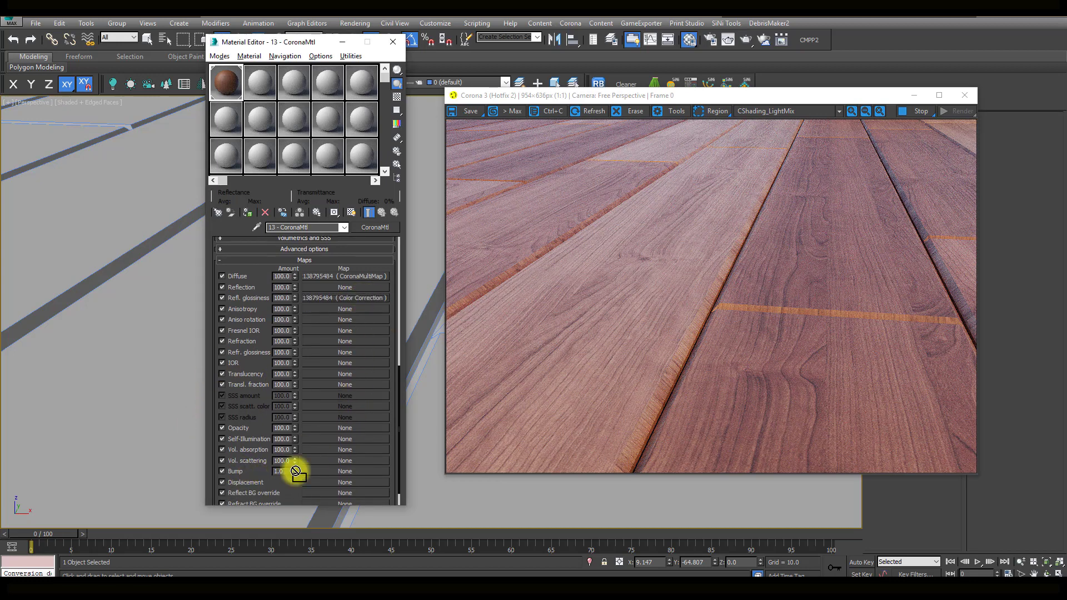
{"action": "left_click", "coordinate": [283, 278]}
{"action": "left_click", "coordinate": [282, 309]}
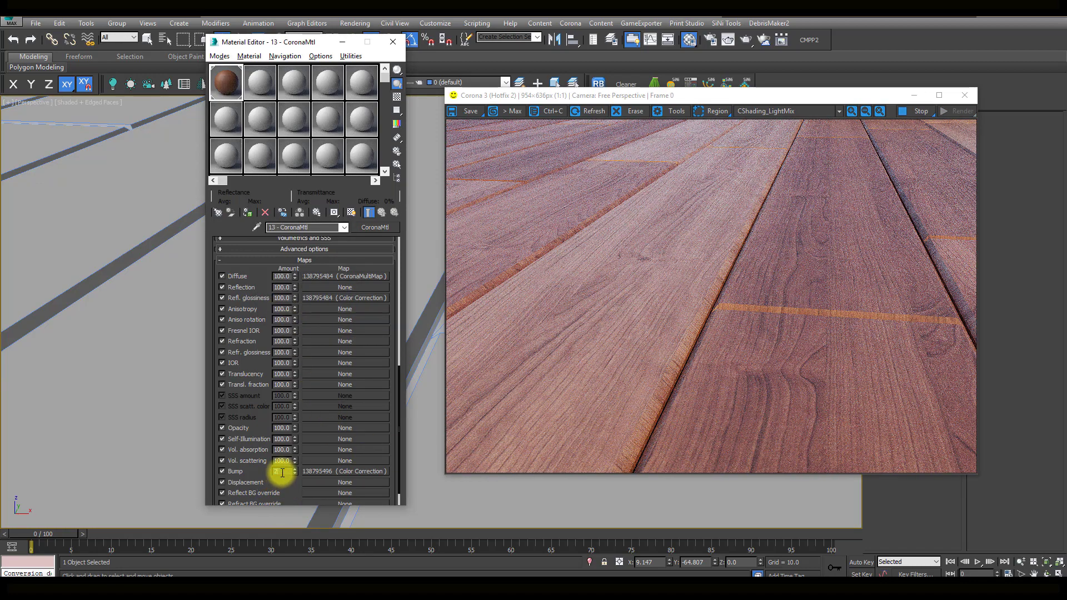
{"action": "key", "text": "Return"}
{"action": "type", "text": "5"}
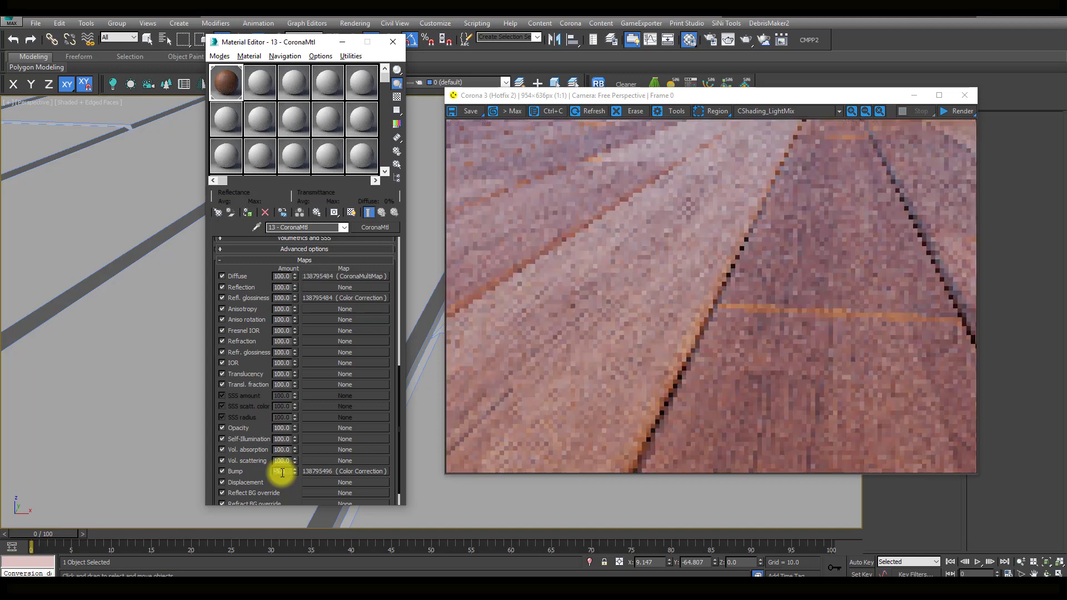
{"action": "key", "text": "Return"}
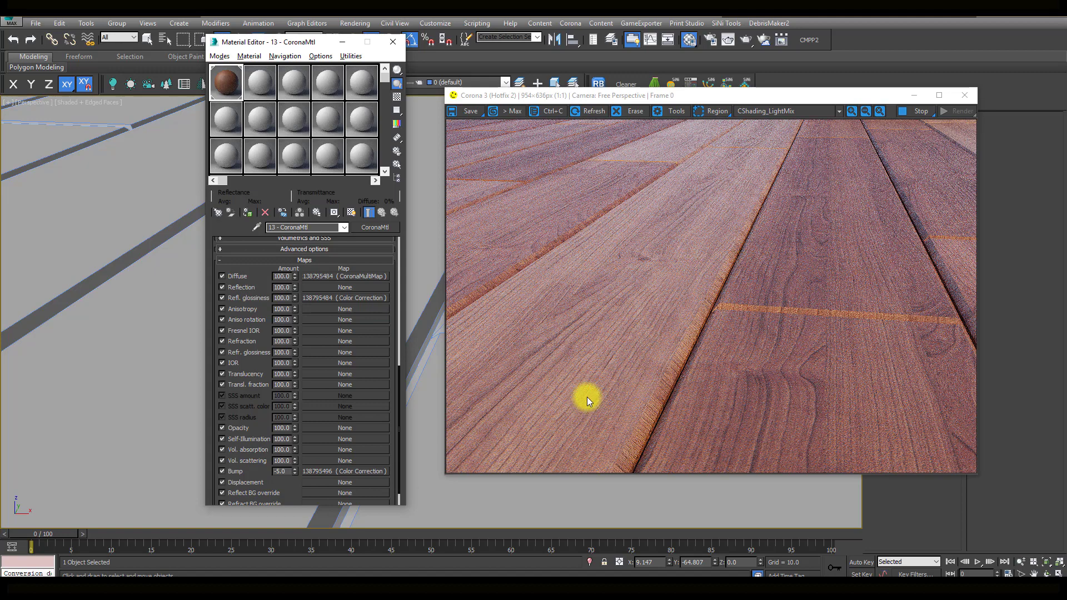
{"action": "left_click", "coordinate": [393, 43]}
{"action": "scroll", "coordinate": [378, 261], "scroll_direction": "down", "scroll_amount": 3}
{"action": "scroll", "coordinate": [377, 261], "scroll_direction": "down", "scroll_amount": 3}
Zoom and pan the viewport to centre the teapot
{"action": "scroll", "coordinate": [383, 263], "scroll_direction": "down", "scroll_amount": 3}
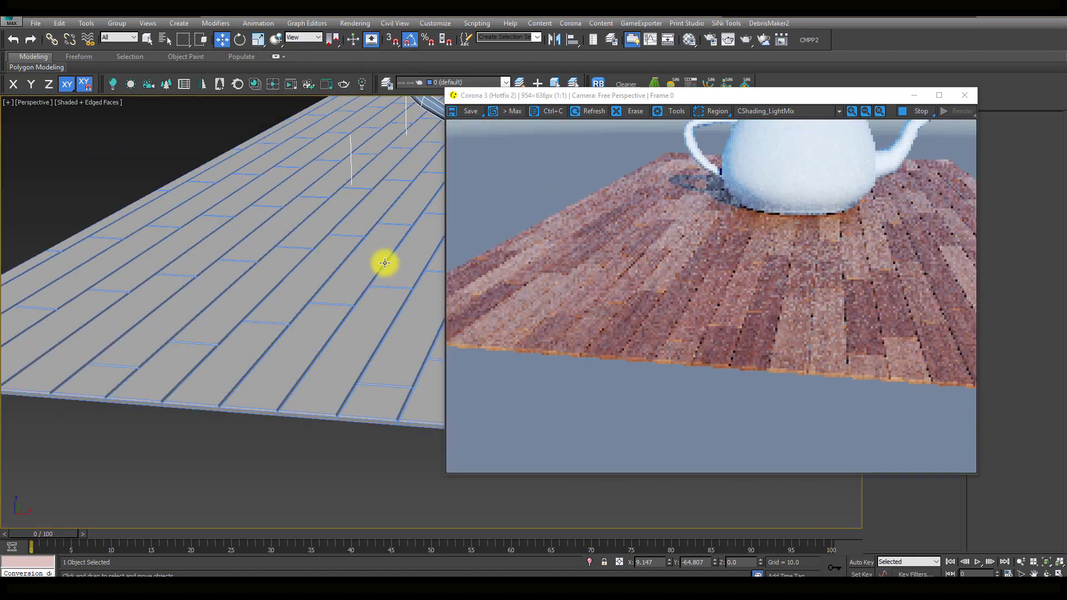
{"action": "scroll", "coordinate": [384, 263], "scroll_direction": "down", "scroll_amount": 3}
{"action": "scroll", "coordinate": [291, 328], "scroll_direction": "down", "scroll_amount": 2}
{"action": "scroll", "coordinate": [336, 312], "scroll_direction": "down", "scroll_amount": 2}
{"action": "scroll", "coordinate": [322, 328], "scroll_direction": "down", "scroll_amount": 1}
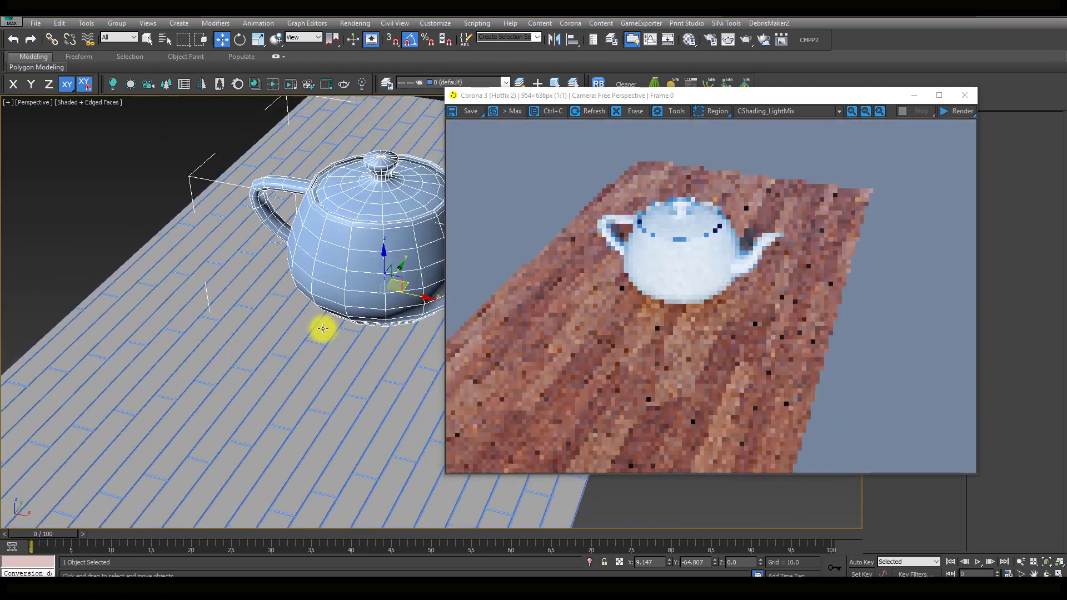
{"action": "mouse_move", "coordinate": [322, 329]}
{"action": "middle_mouse_down"}
{"action": "mouse_move", "coordinate": [255, 317]}
{"action": "mouse_move", "coordinate": [308, 362]}
{"action": "middle_mouse_up"}
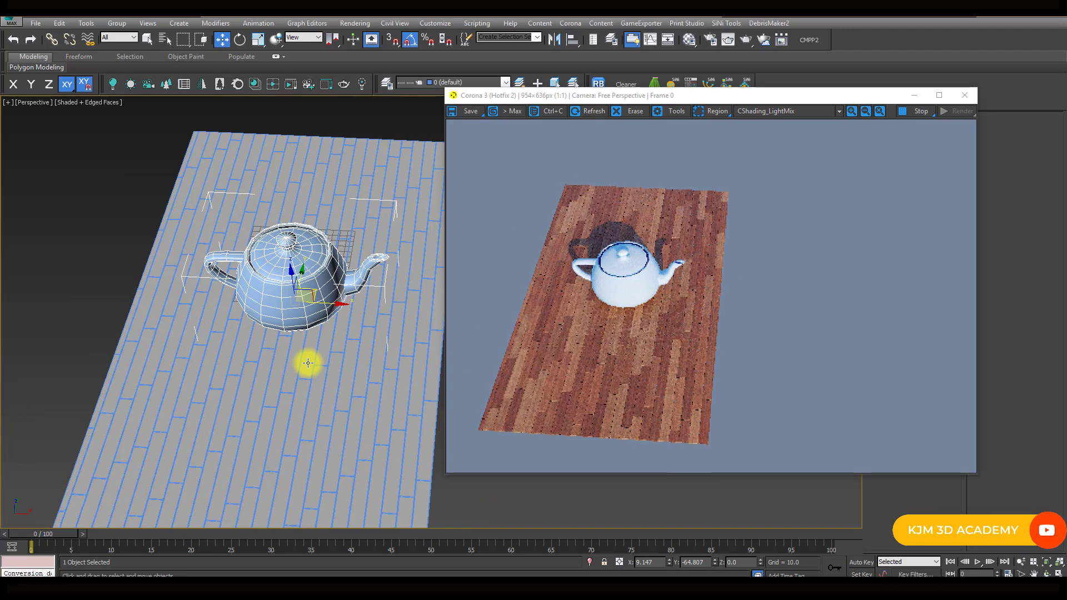
Reopen the floor material and set the diffuse MultiMap's Gamma random to 1.0
{"action": "left_click", "coordinate": [688, 40]}
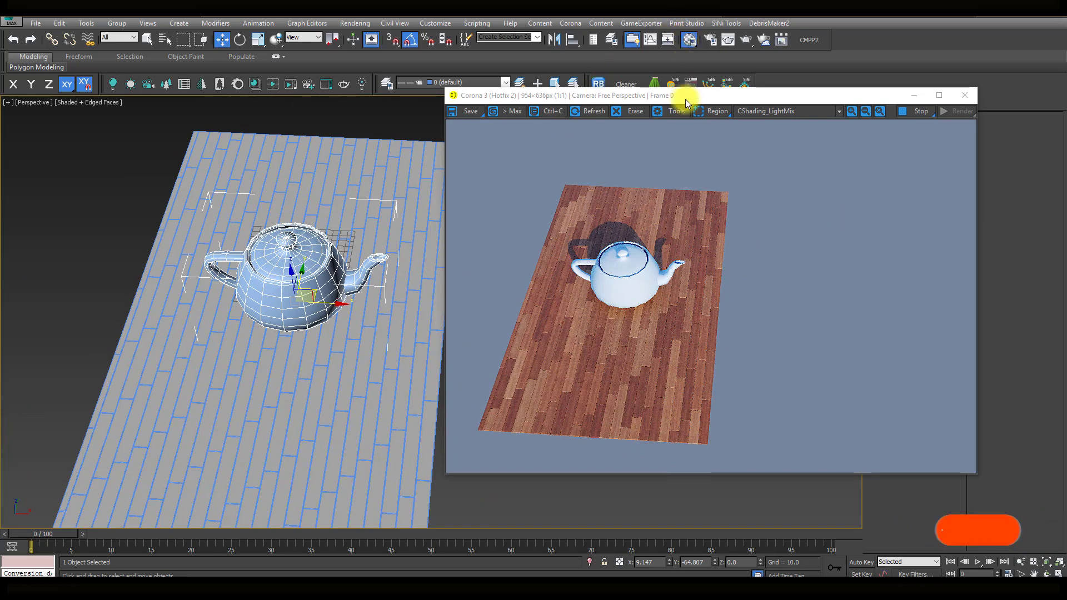
{"action": "key", "text": "m"}
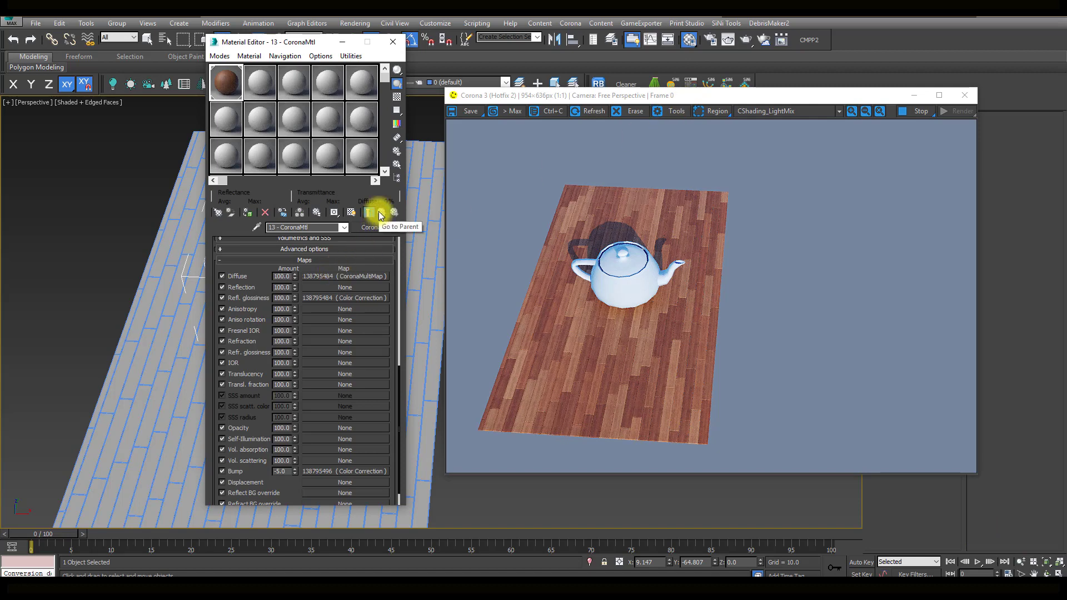
{"action": "left_click", "coordinate": [339, 276]}
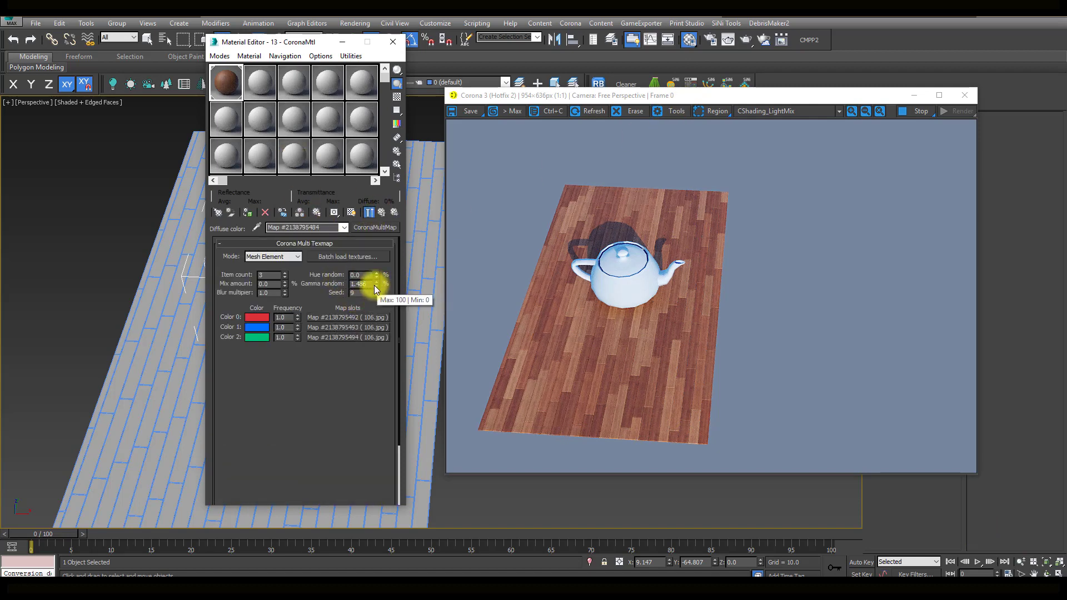
{"action": "left_click", "coordinate": [372, 284]}
{"action": "key", "text": "Tab"}
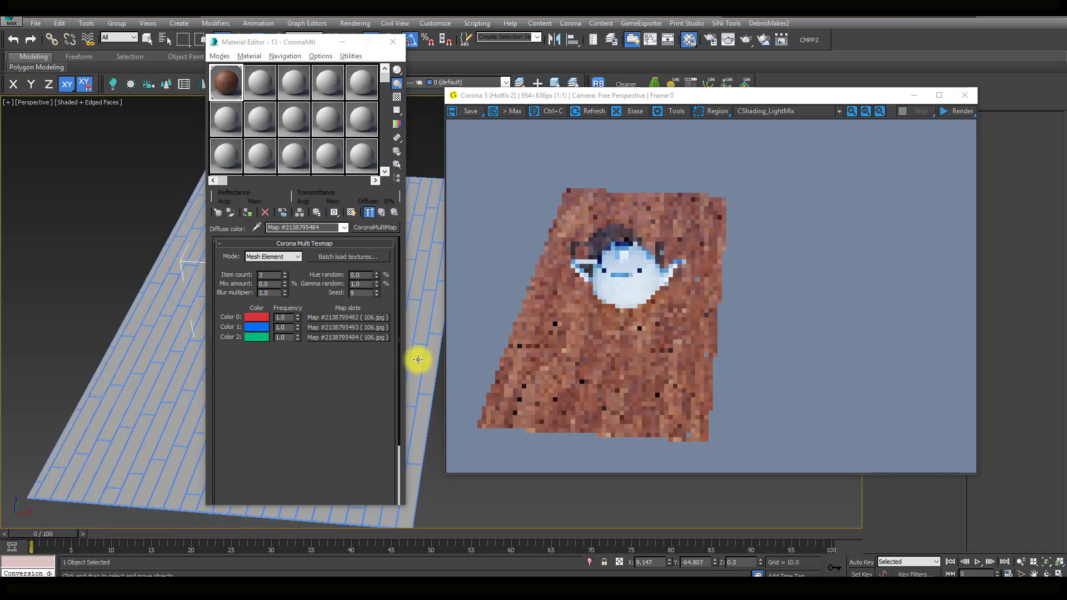
Back in the floor material, switch off the Refl. glossiness map
{"action": "middle_click_drag", "start_coordinate": [416, 357], "coordinate": [415, 350], "text": "alt"}
{"action": "scroll", "coordinate": [416, 349], "scroll_direction": "up", "scroll_amount": 3}
{"action": "scroll", "coordinate": [417, 347], "scroll_direction": "up", "scroll_amount": 3}
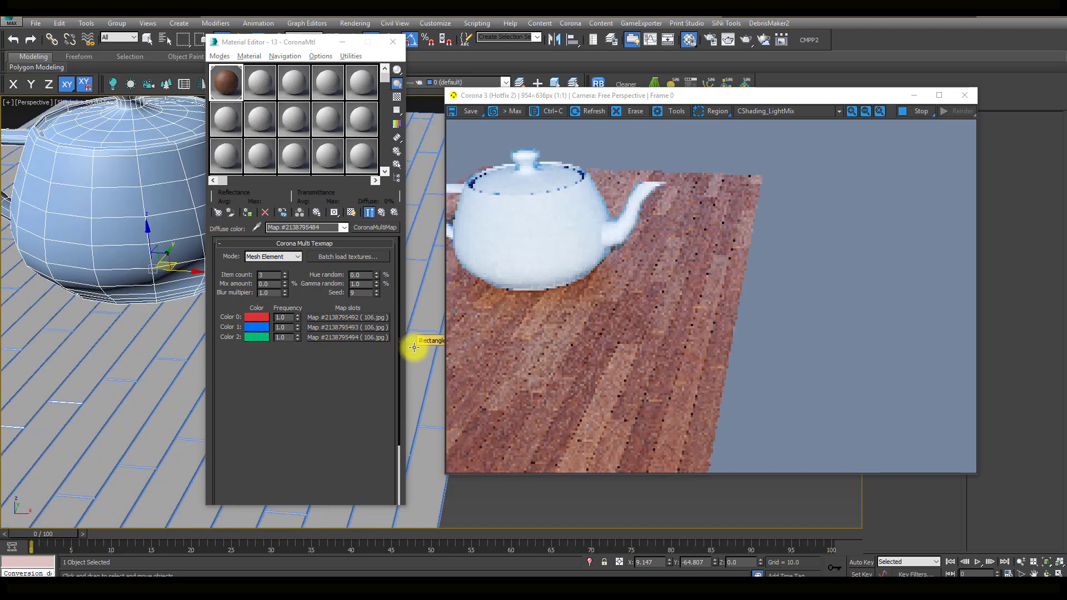
{"action": "scroll", "coordinate": [417, 347], "scroll_direction": "up", "scroll_amount": 2}
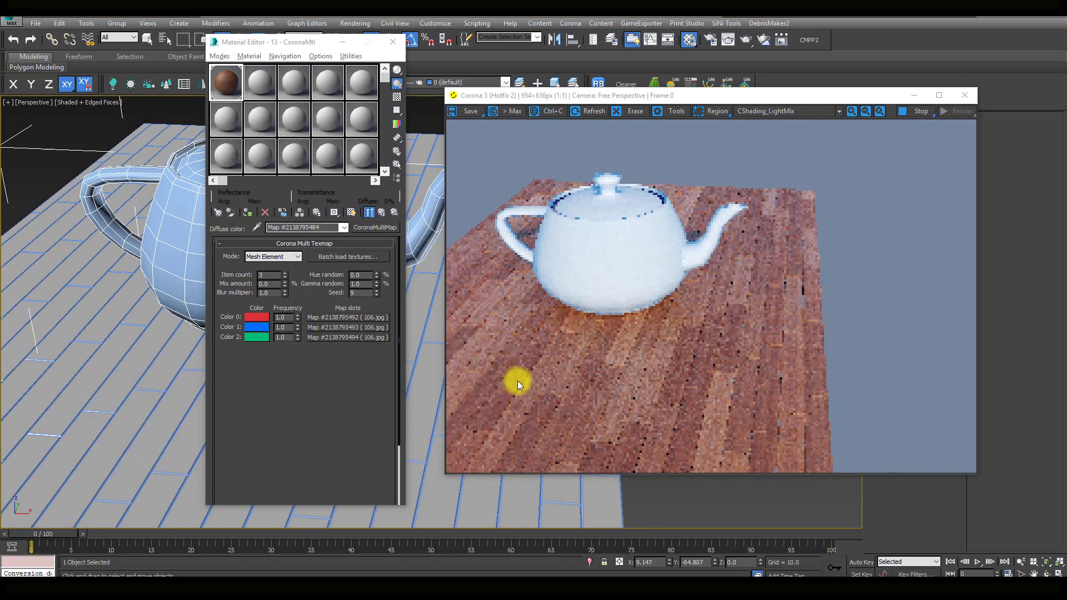
{"action": "left_click", "coordinate": [381, 212]}
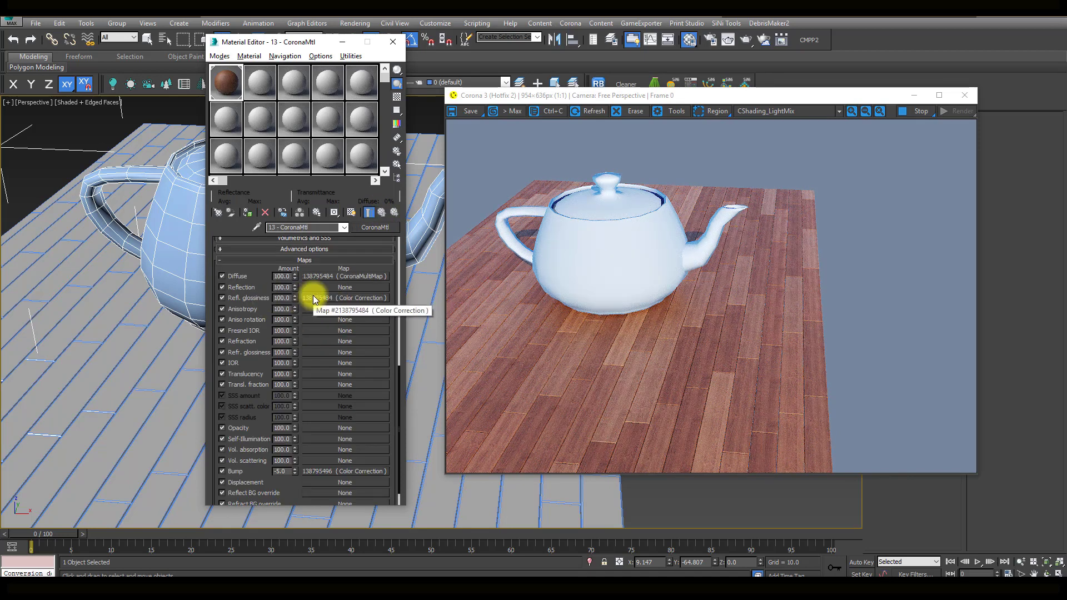
{"action": "left_click", "coordinate": [221, 298]}
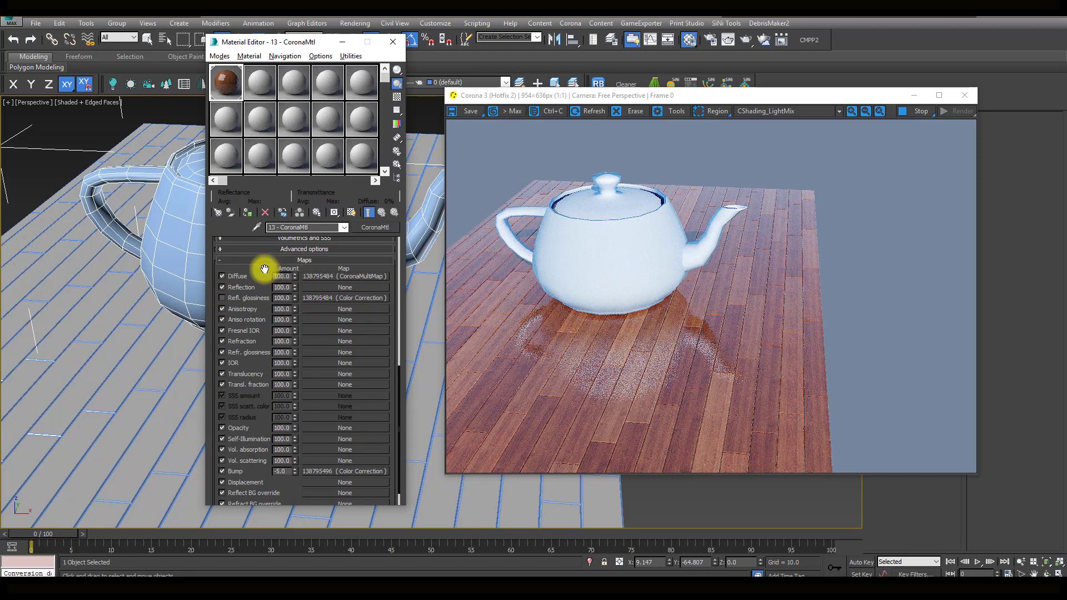
Set reflection glossiness to 0.65, then 0.85, and orbit to inspect the teapot reflections
{"action": "left_click_drag", "start_coordinate": [265, 268], "coordinate": [285, 545]}
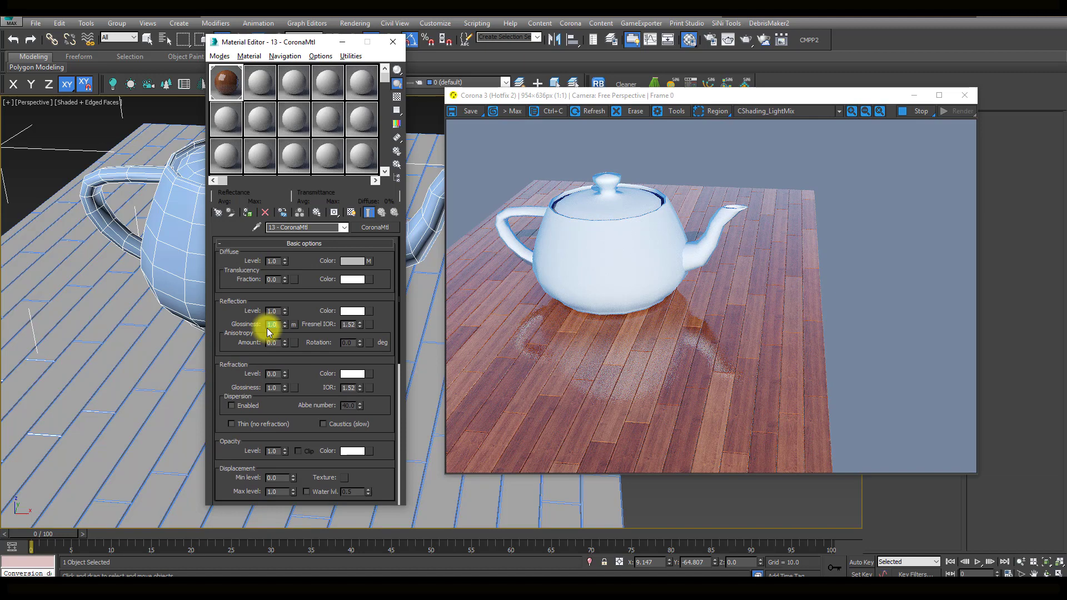
{"action": "key", "text": "Tab"}
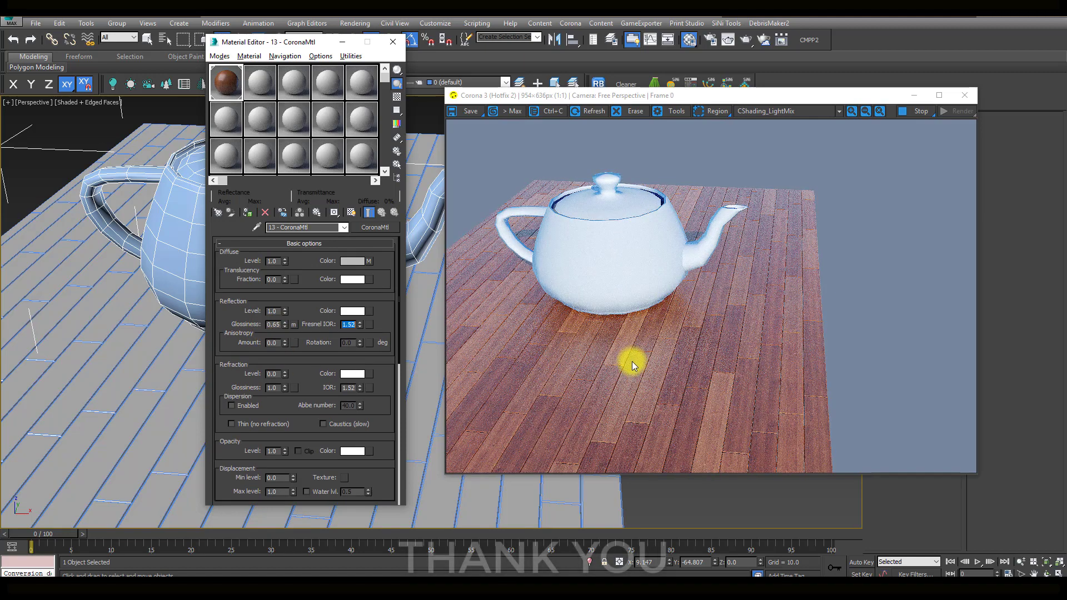
{"action": "double_click", "coordinate": [273, 324]}
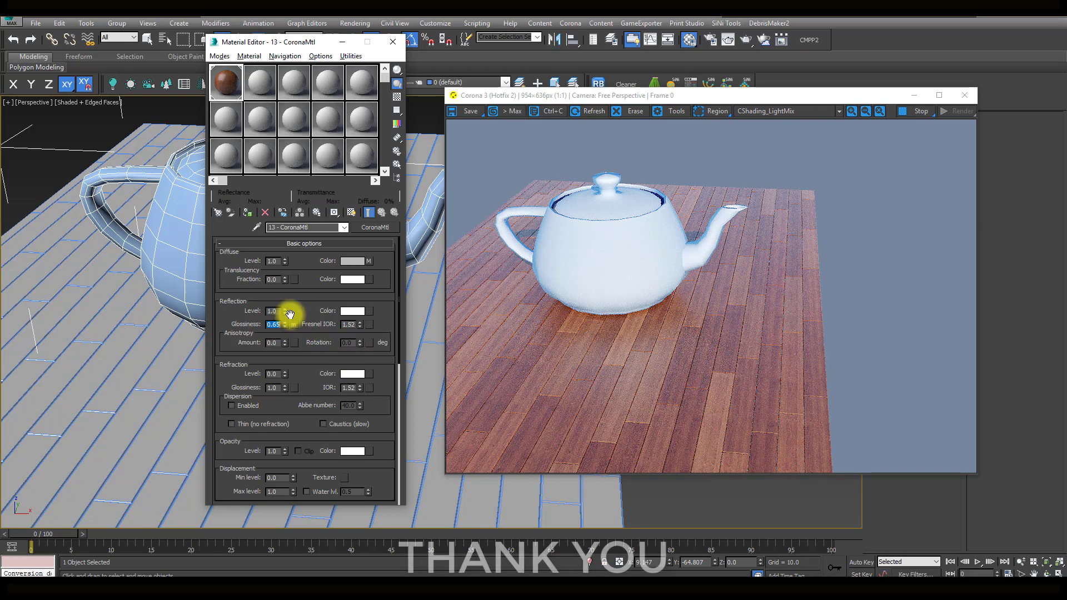
{"action": "type", "text": "0.85"}
{"action": "key", "text": "Tab"}
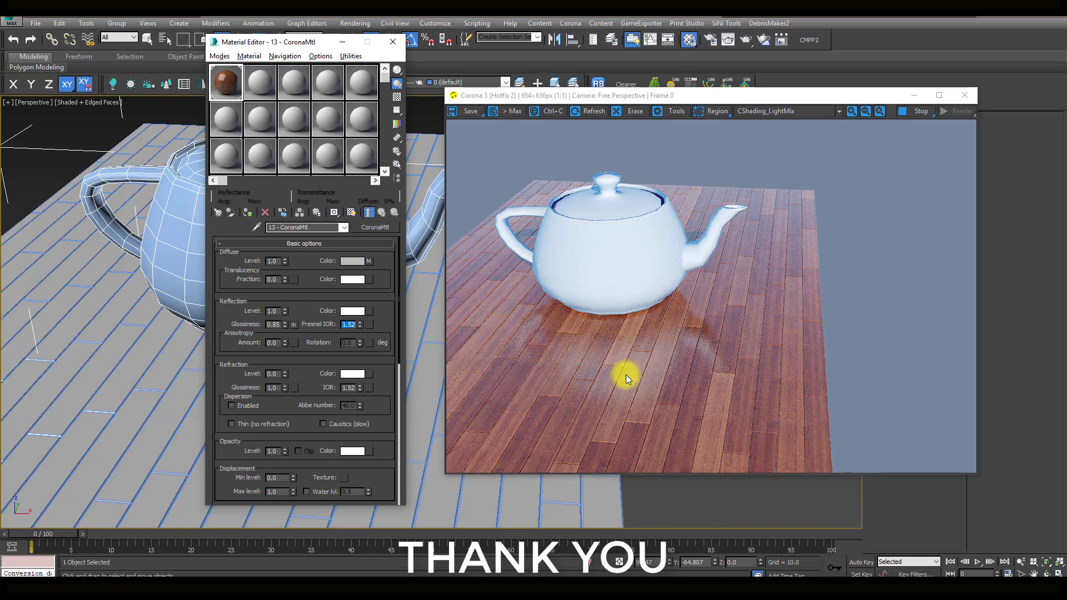
{"action": "middle_click_drag", "start_coordinate": [465, 493], "coordinate": [457, 483], "text": "alt"}
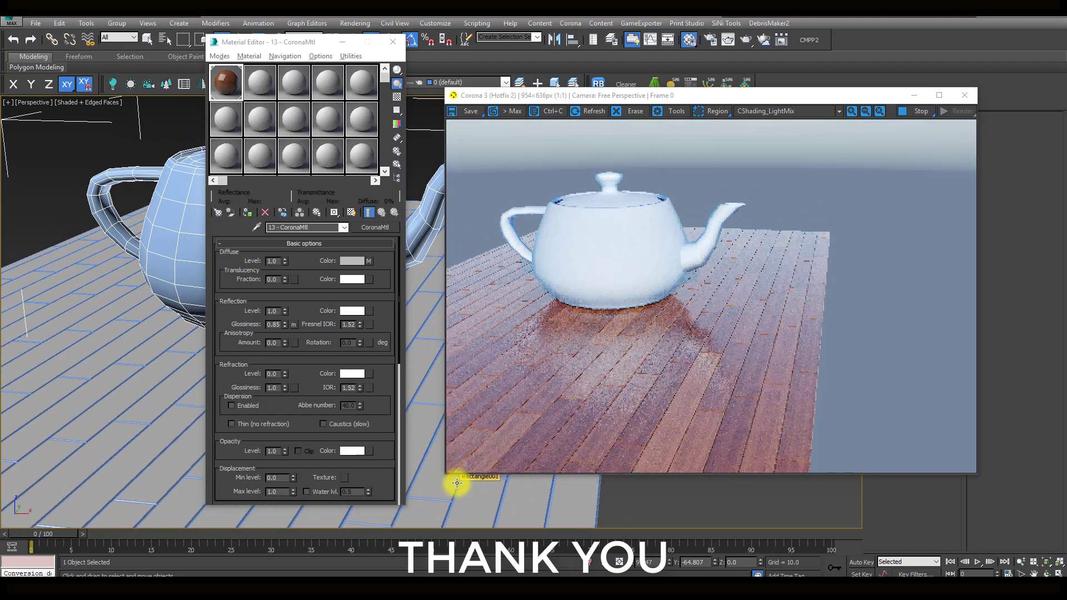
{"action": "middle_click_drag", "start_coordinate": [455, 481], "coordinate": [469, 498], "text": "alt"}
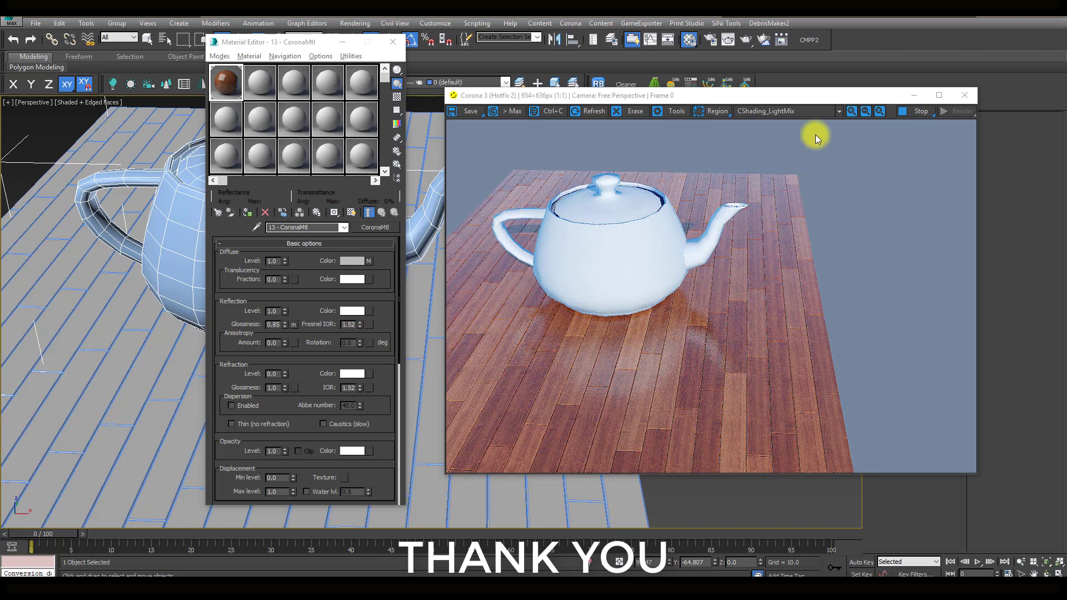
Close the Corona frame buffer window
{"action": "left_click", "coordinate": [968, 95]}
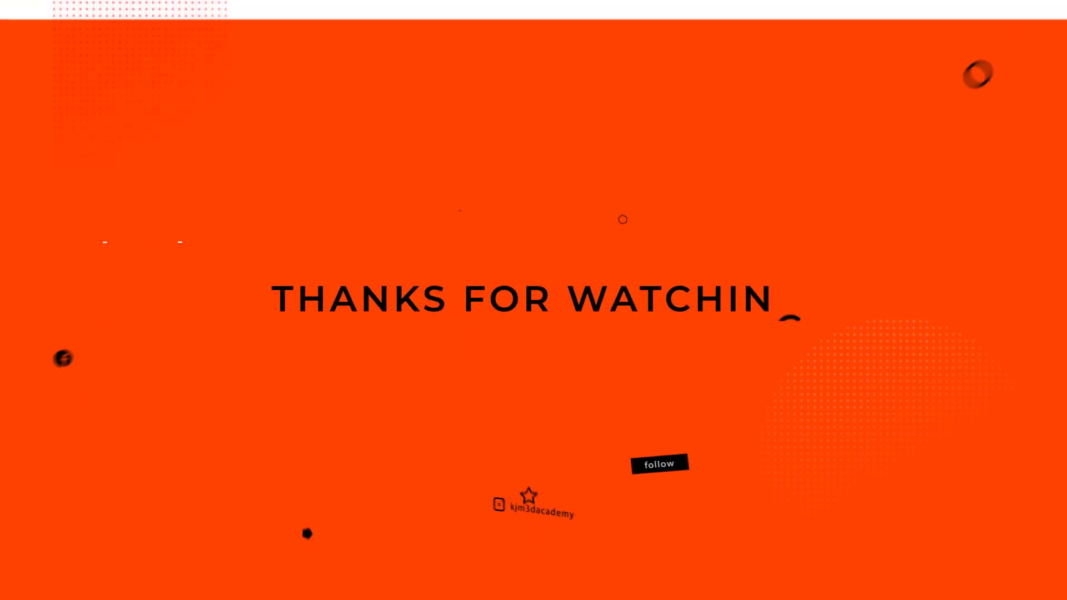